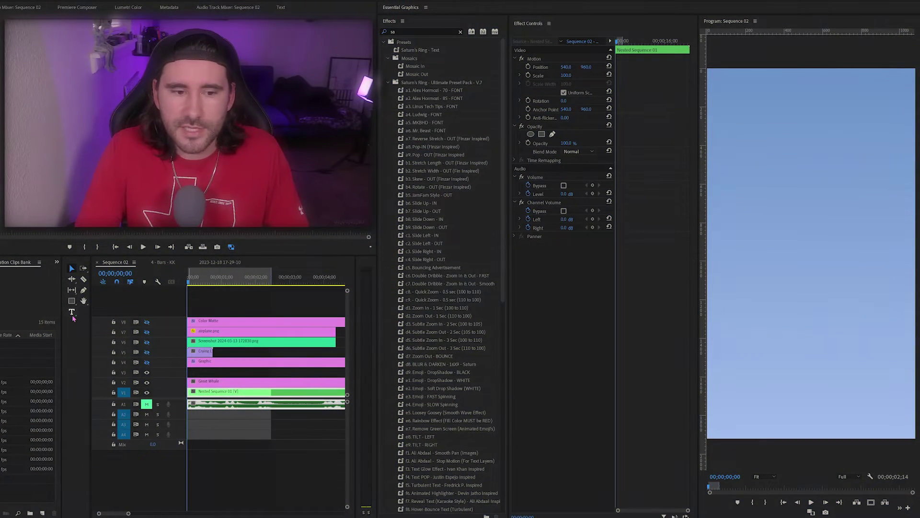
Step: Add an empty text layer to the sequence and apply the a1. Alex Hormozi - 70 - FONT preset to it
{"action": "left_click", "coordinate": [72, 313]}
{"action": "left_click", "coordinate": [791, 198]}
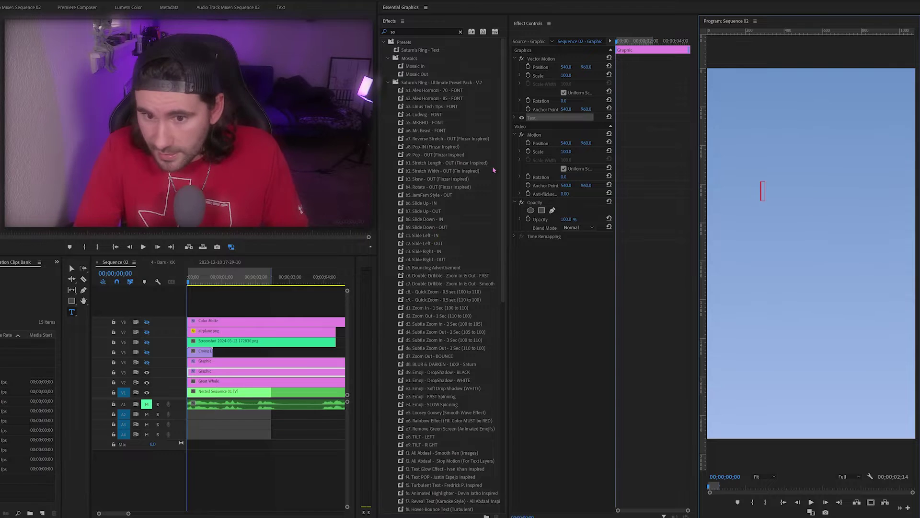
{"action": "left_click", "coordinate": [430, 91]}
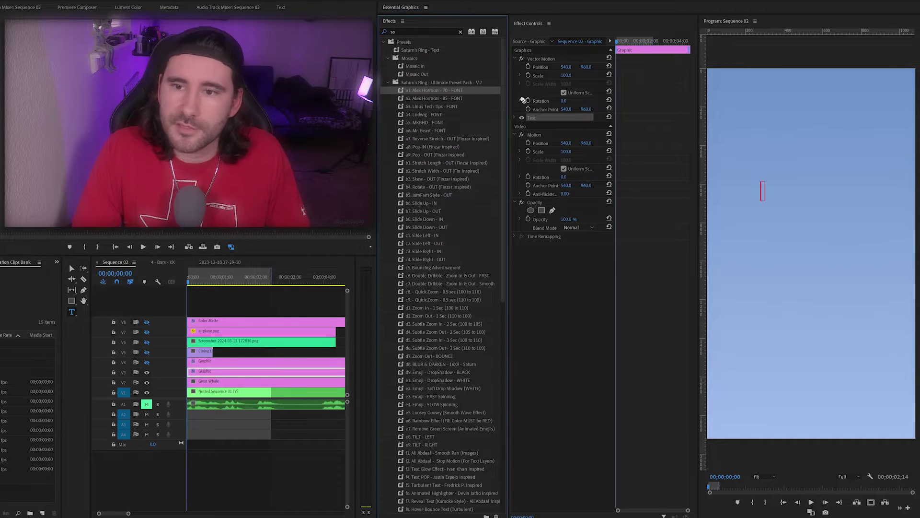
{"action": "left_click_drag", "start_coordinate": [571, 116], "coordinate": [570, 117]}
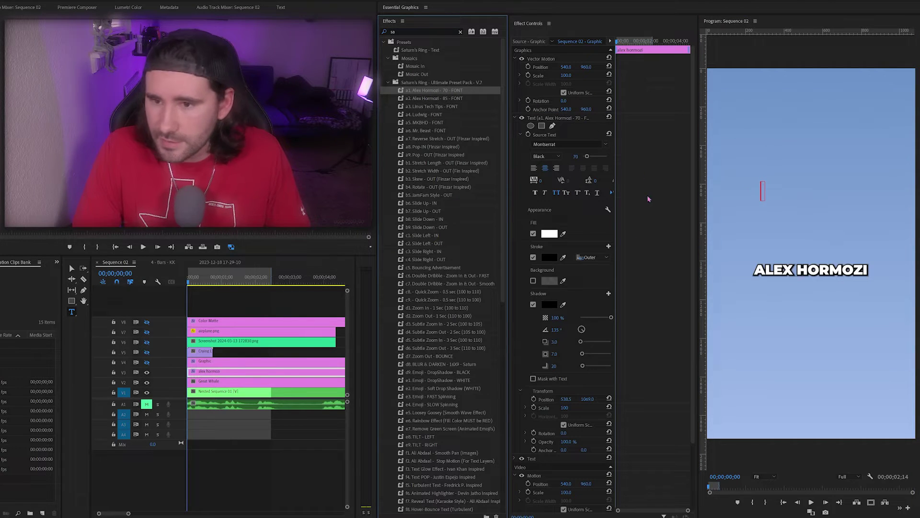
{"action": "left_click", "coordinate": [515, 118]}
Step: Try inserting "dfgdfg" into the ALEX HORMOZI text, and undo the edit
{"action": "left_click", "coordinate": [806, 265]}
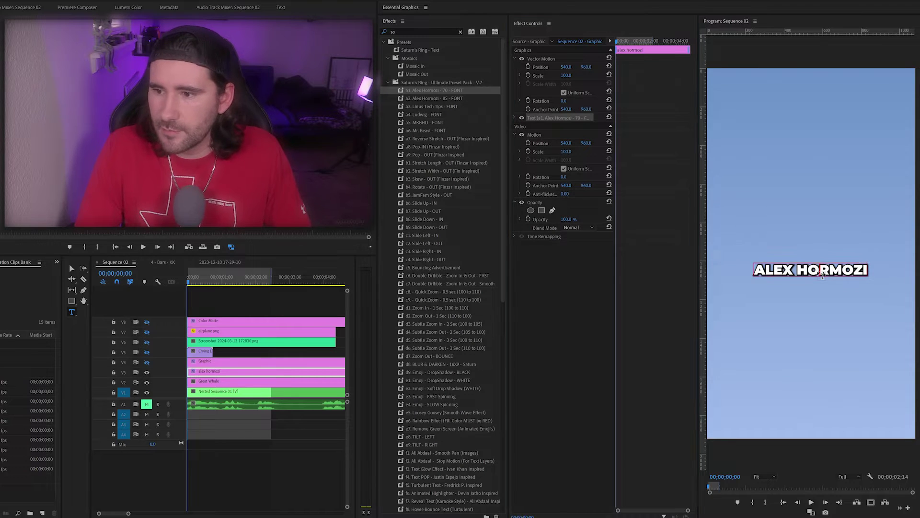
{"action": "type", "text": "dfgdfg"}
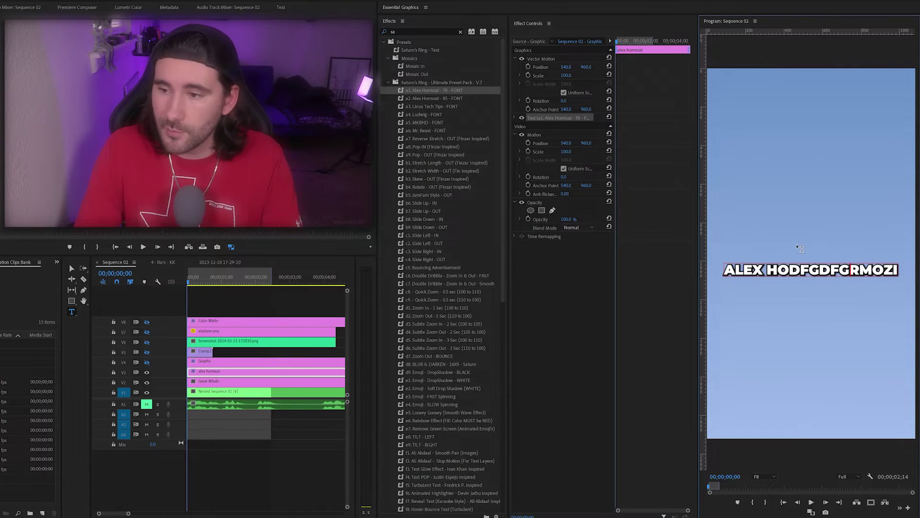
{"action": "key", "text": "ctrl+z"}
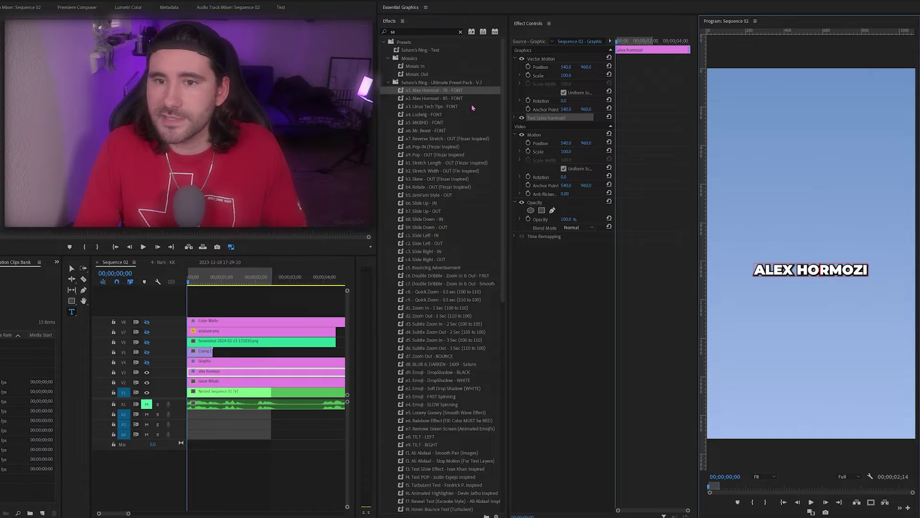
Step: Try the a2. Alex Hormozi - 85 - FONT preset on the graphic and delete the text layer it adds
{"action": "left_click", "coordinate": [428, 101]}
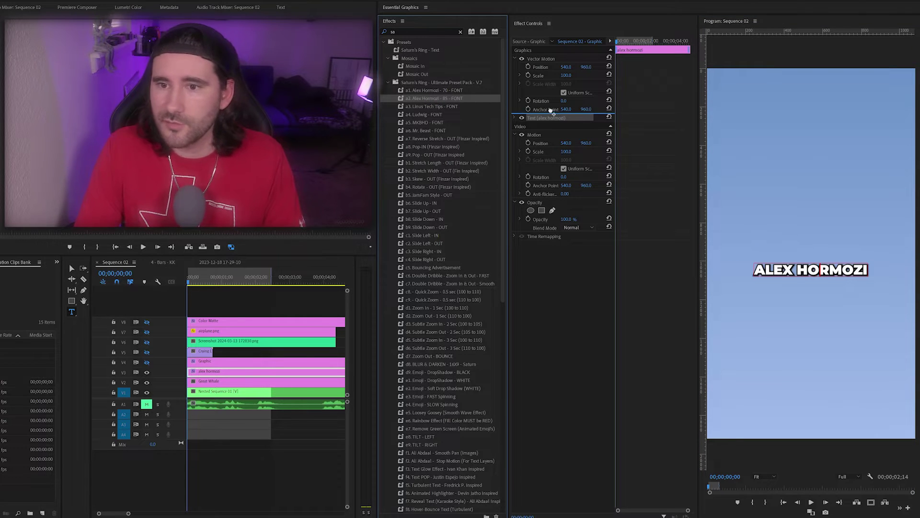
{"action": "left_click_drag", "start_coordinate": [550, 111], "coordinate": [557, 117]}
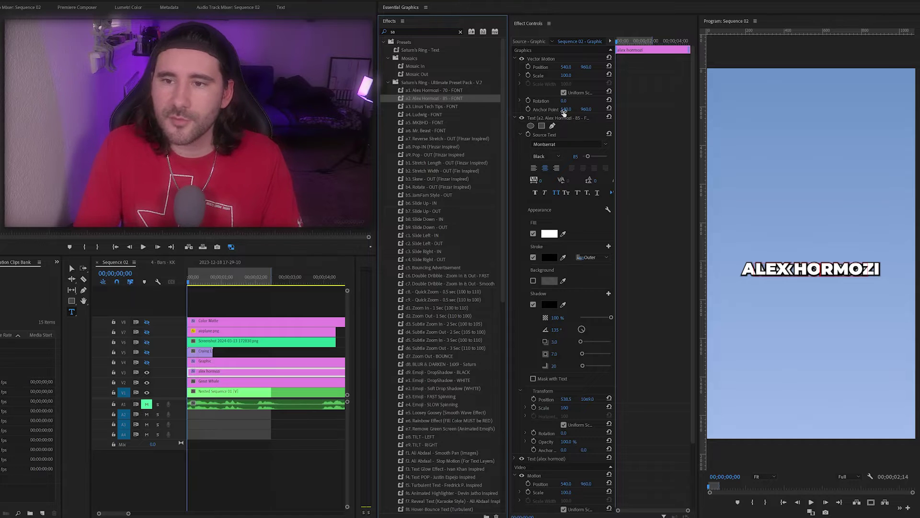
{"action": "left_click", "coordinate": [561, 118]}
{"action": "key", "text": "Delete"}
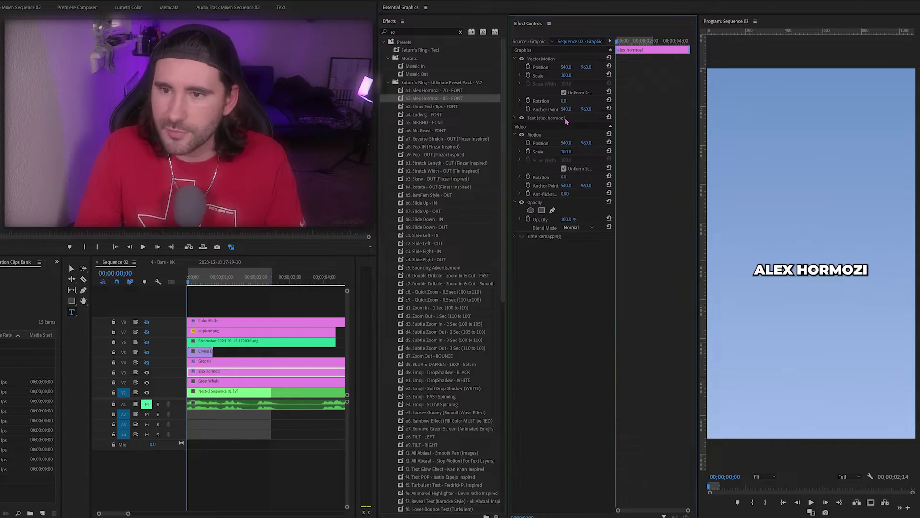
Step: Try the a3. Linus Tech Tips - FONT preset on the graphic, and delete both its text layer and the Alex Hormozi one
{"action": "left_click", "coordinate": [557, 118]}
{"action": "left_click", "coordinate": [431, 107]}
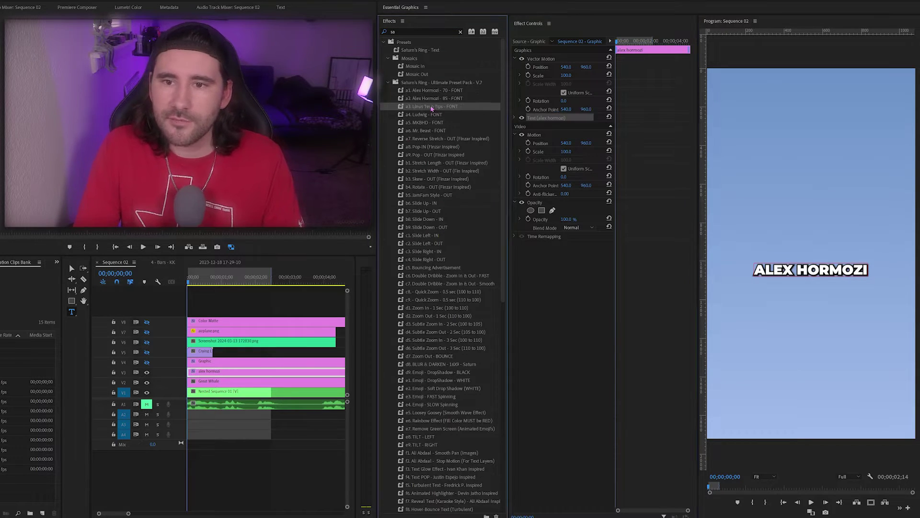
{"action": "left_click_drag", "start_coordinate": [536, 110], "coordinate": [536, 111]}
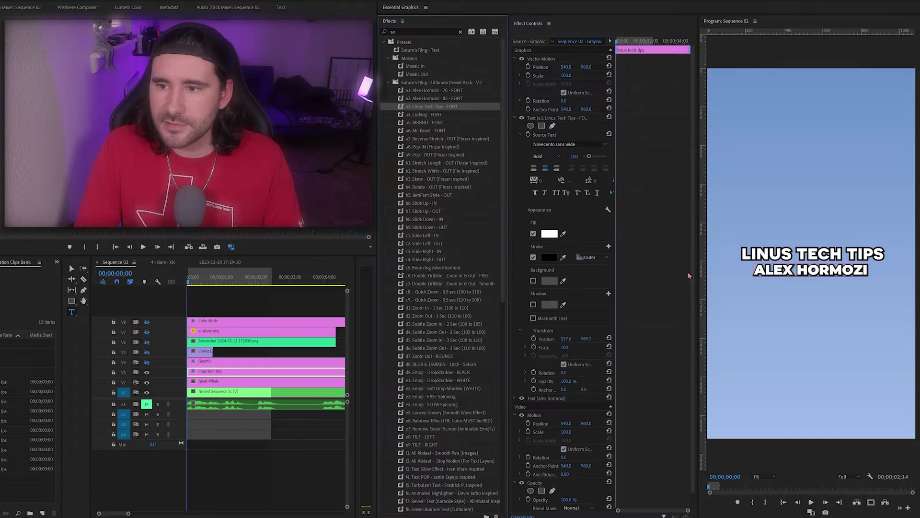
{"action": "left_click", "coordinate": [554, 120]}
{"action": "key", "text": "Delete"}
{"action": "left_click", "coordinate": [555, 119]}
{"action": "key", "text": "Delete"}
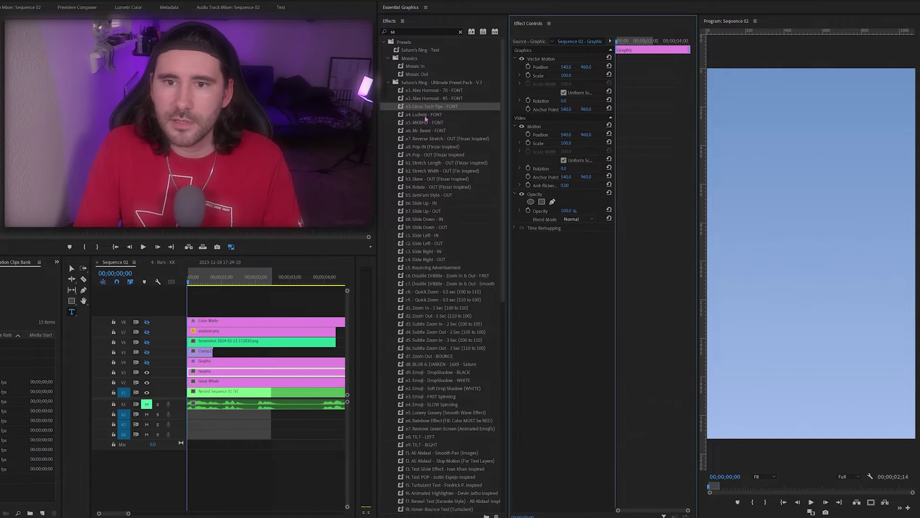
Step: Try the a4. Ludwig - FONT and a5. MKBHD - FONT presets on the empty graphic, removing each one's text layer
{"action": "left_click", "coordinate": [422, 115]}
{"action": "left_click_drag", "start_coordinate": [540, 116], "coordinate": [541, 117]}
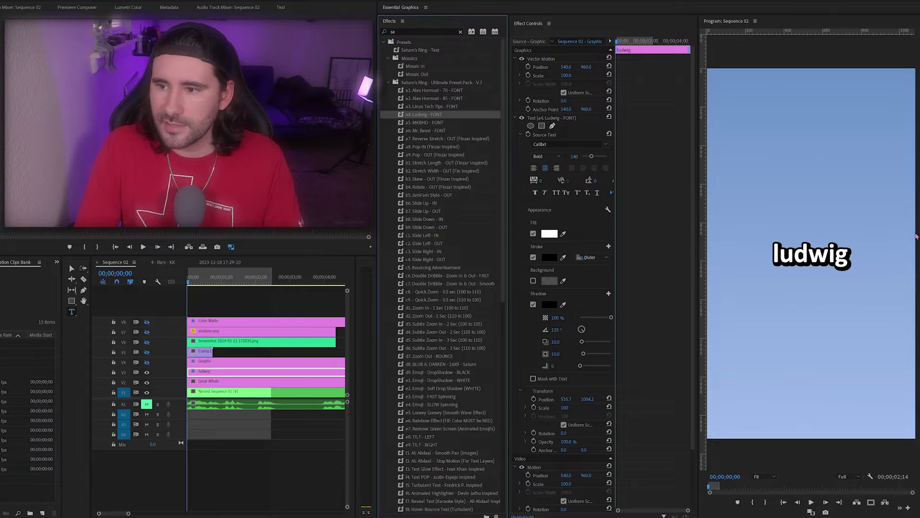
{"action": "left_click", "coordinate": [425, 123]}
{"action": "key", "text": "ctrl+z"}
{"action": "left_click_drag", "start_coordinate": [424, 123], "coordinate": [547, 109]}
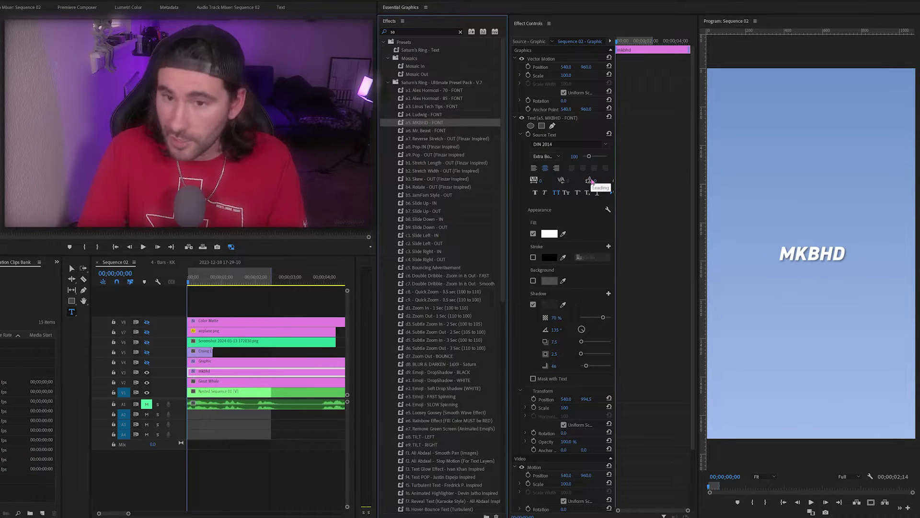
{"action": "key", "text": "Delete"}
Step: Apply the a6. Mr. Beast - FONT preset to the empty graphic and select its text layer
{"action": "left_click", "coordinate": [430, 132]}
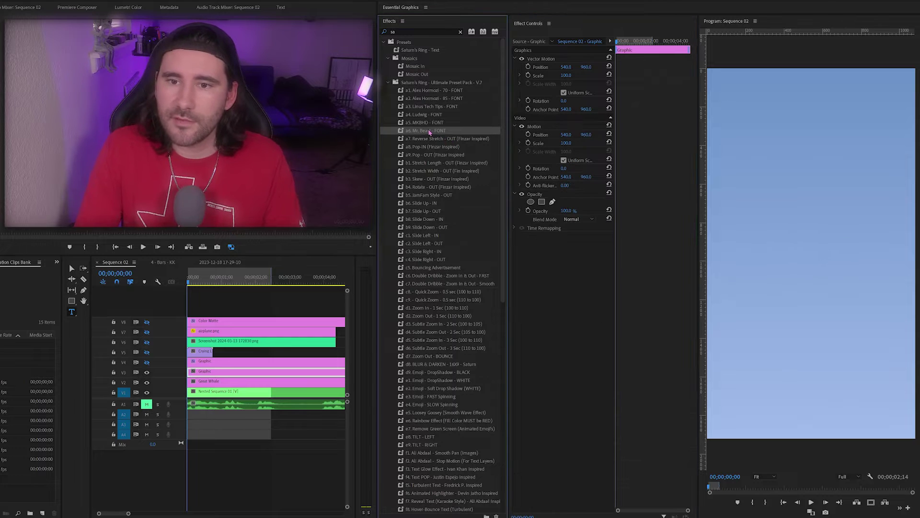
{"action": "left_click_drag", "start_coordinate": [567, 112], "coordinate": [568, 115]}
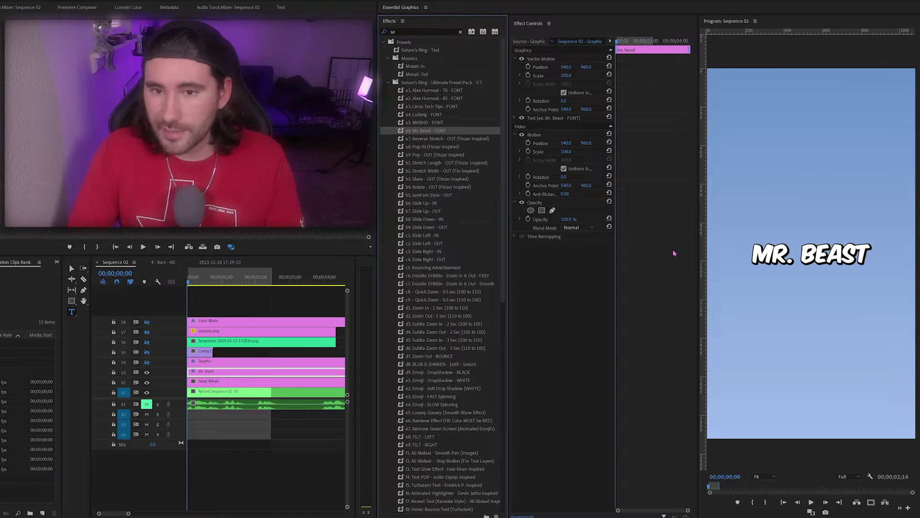
{"action": "left_click", "coordinate": [469, 138]}
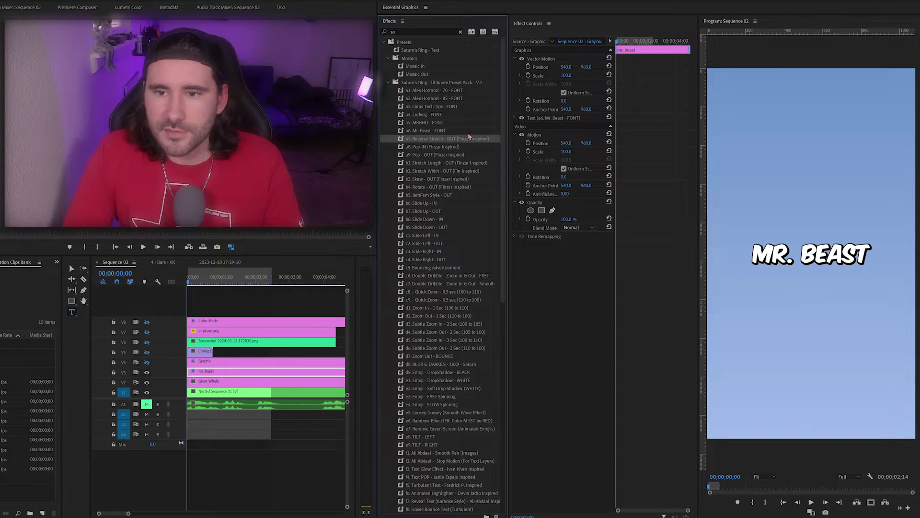
{"action": "left_click", "coordinate": [554, 119]}
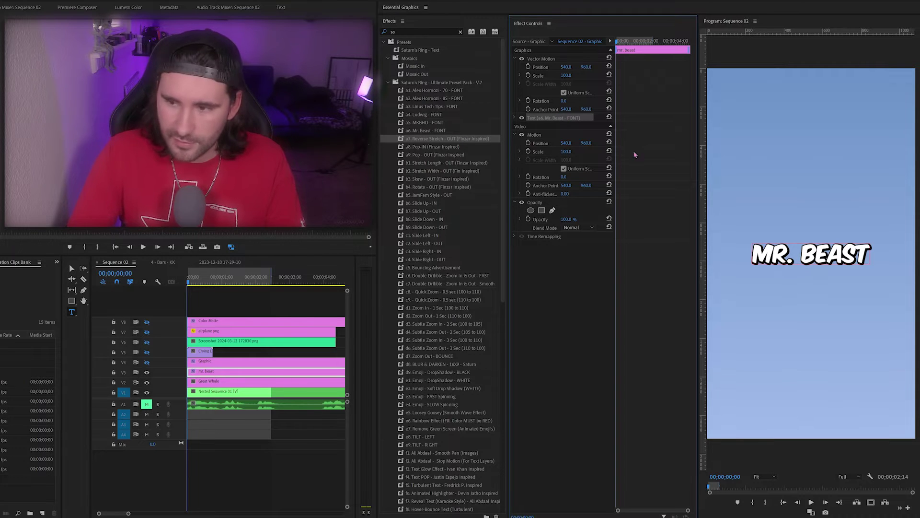
Step: Search the effects for "fin", apply Transform Preset 2 (pop in) to the Mr. Beast graphic and play it back
{"action": "left_click", "coordinate": [431, 32]}
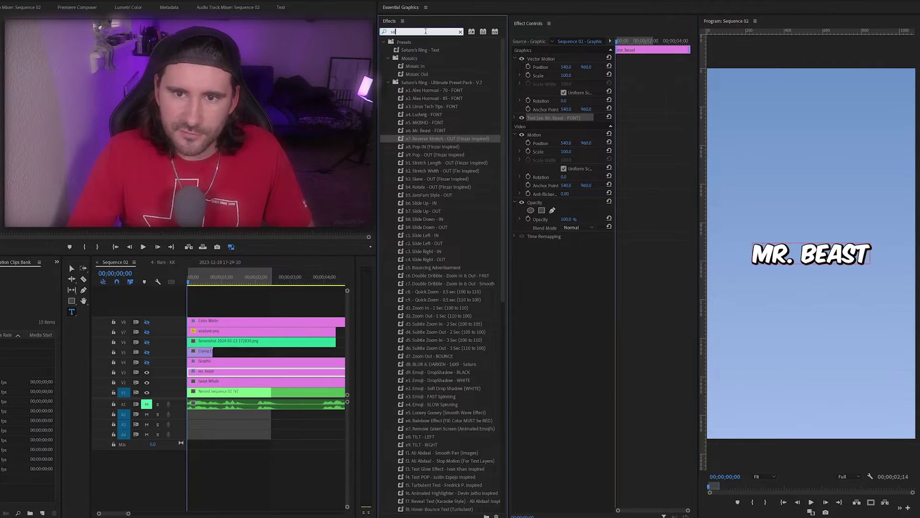
{"action": "type", "text": "fin"}
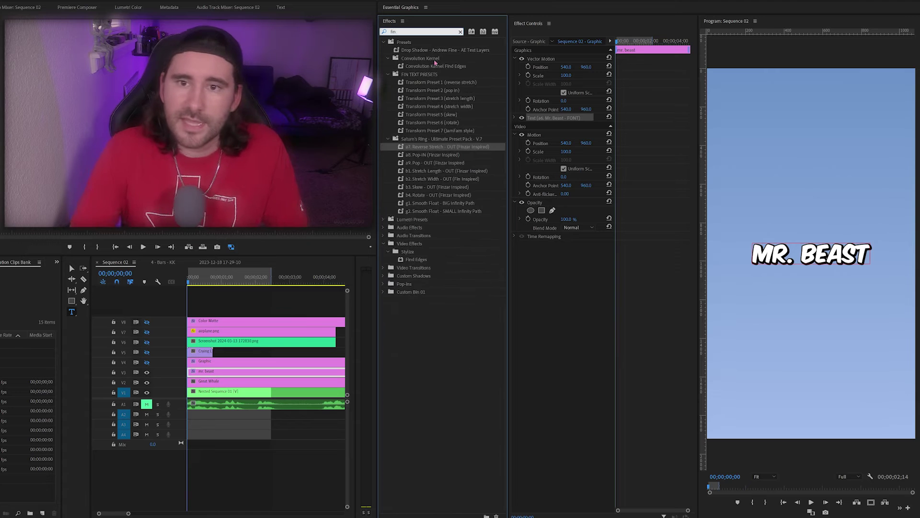
{"action": "left_click", "coordinate": [435, 83]}
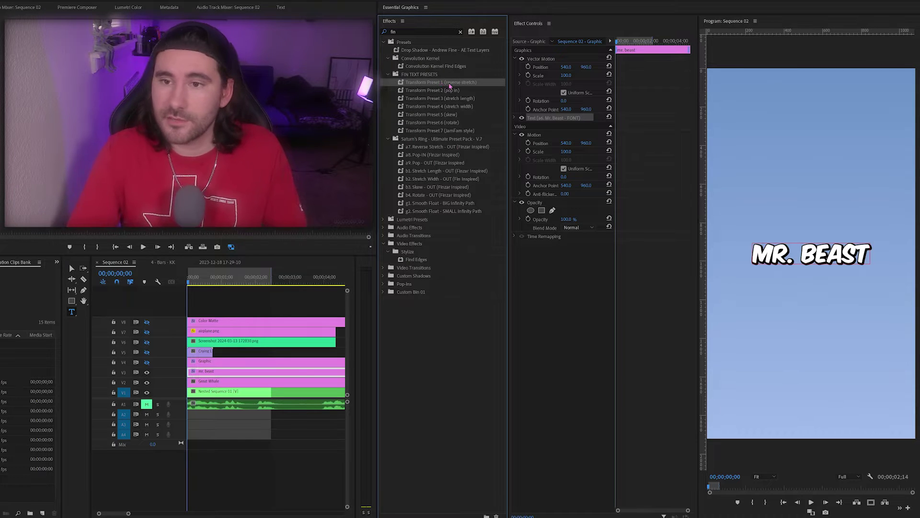
{"action": "left_click", "coordinate": [448, 91]}
{"action": "left_click_drag", "start_coordinate": [429, 103], "coordinate": [604, 386]}
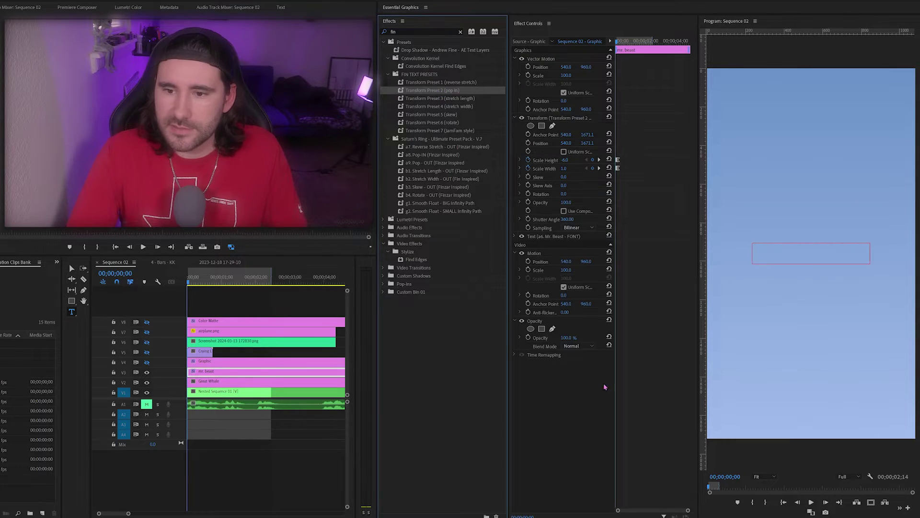
{"action": "key", "text": "space"}
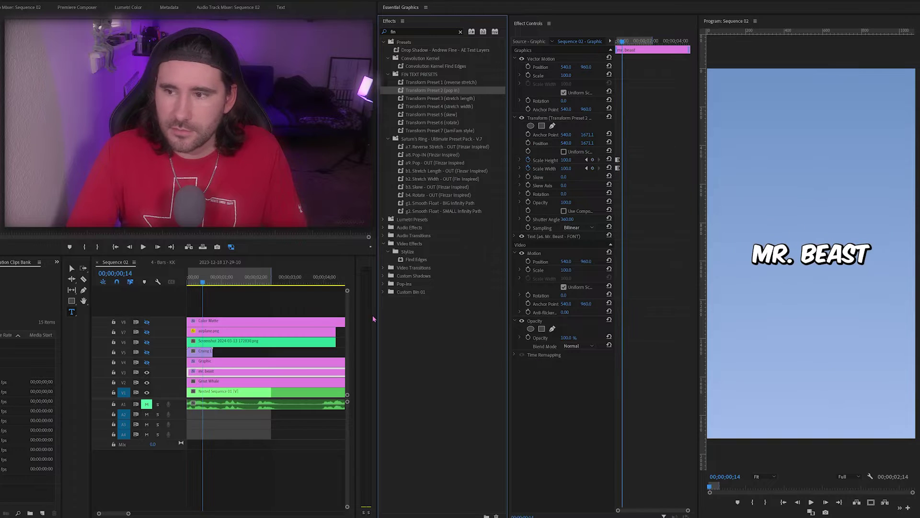
Step: Shorten the mr. beast clip by cutting it at 00;00;01;06 and deleting the part after the cut
{"action": "left_click_drag", "start_coordinate": [203, 283], "coordinate": [230, 288]}
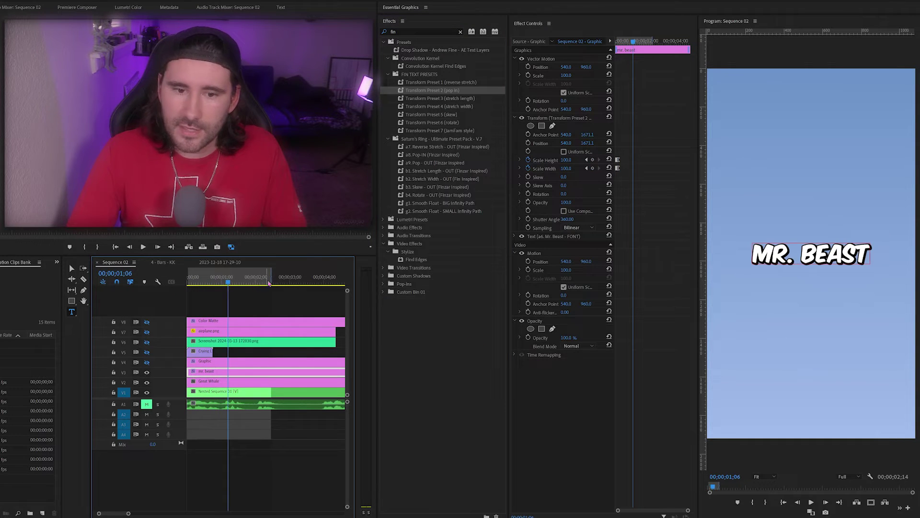
{"action": "key", "text": "ctrl+k"}
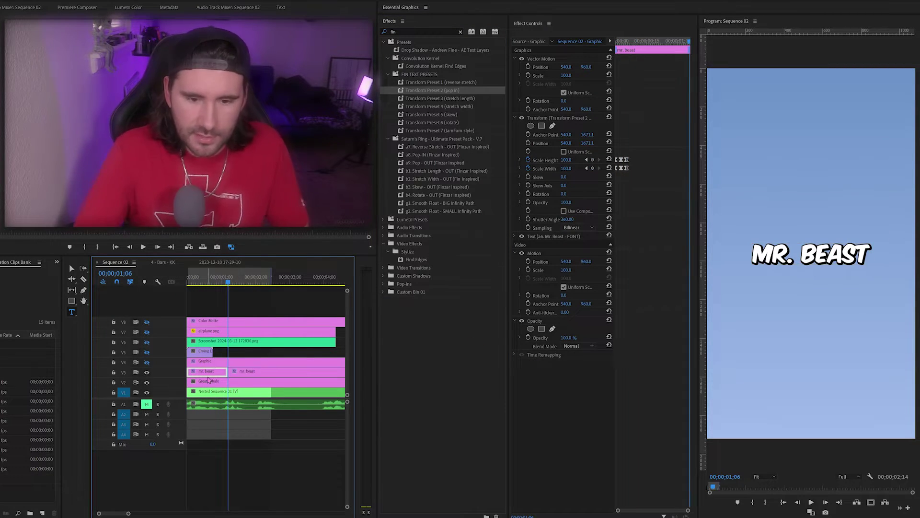
{"action": "left_click", "coordinate": [232, 374]}
{"action": "key", "text": "Delete"}
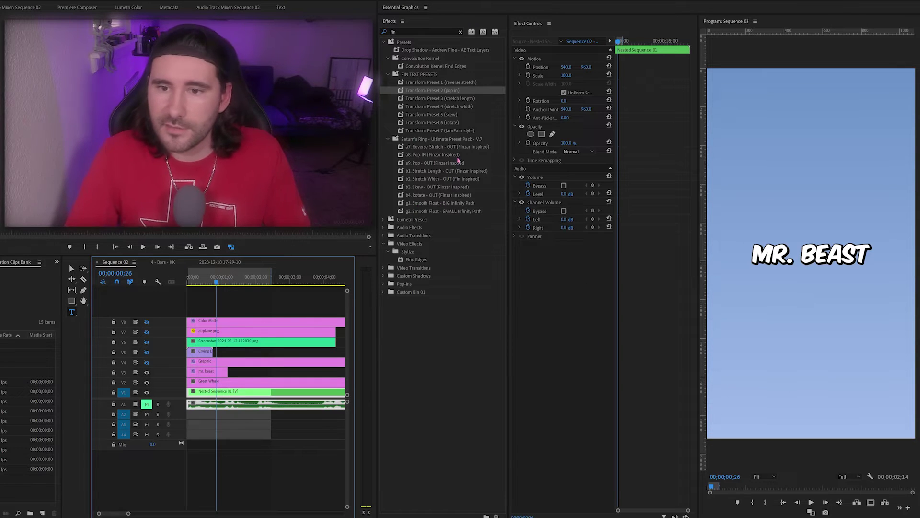
Step: Apply the a9. Pop - OUT preset to the mr. beast clip and preview it from the start of the sequence
{"action": "left_click", "coordinate": [443, 164]}
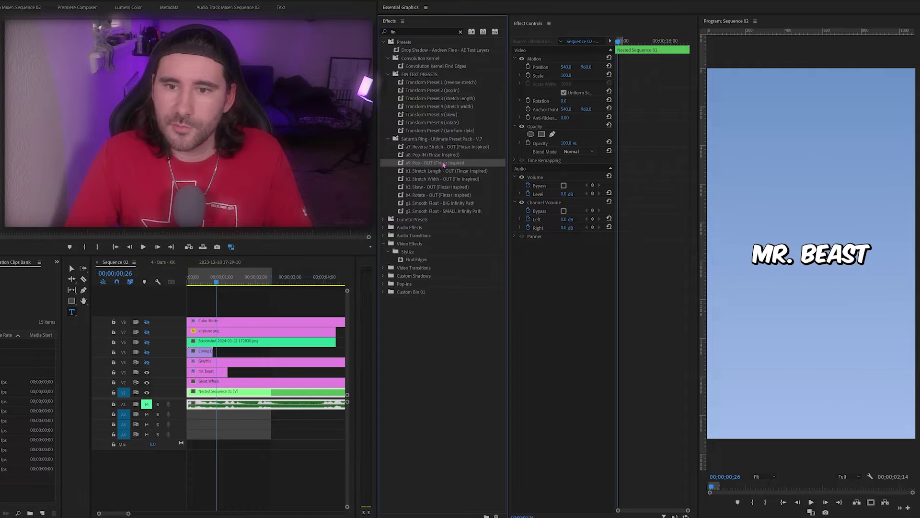
{"action": "left_click_drag", "start_coordinate": [226, 374], "coordinate": [222, 373]}
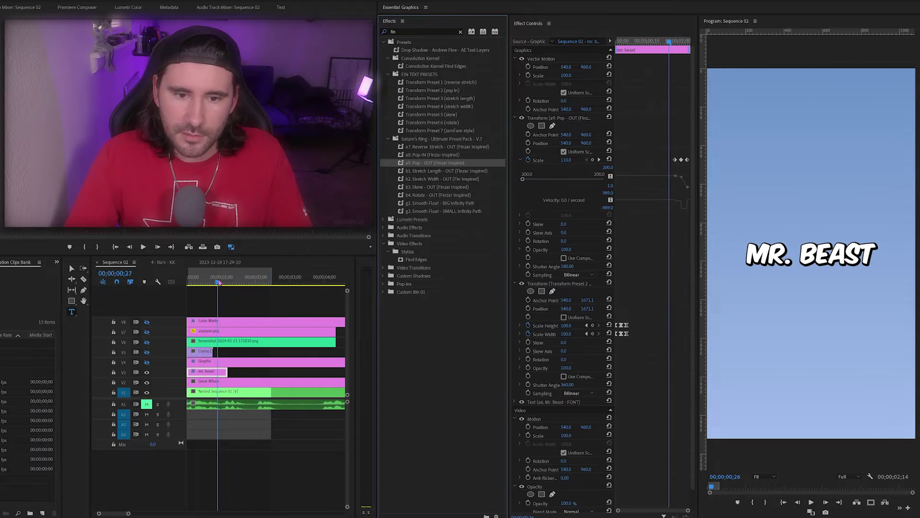
{"action": "left_click_drag", "start_coordinate": [217, 283], "coordinate": [187, 283]}
{"action": "key", "text": "space"}
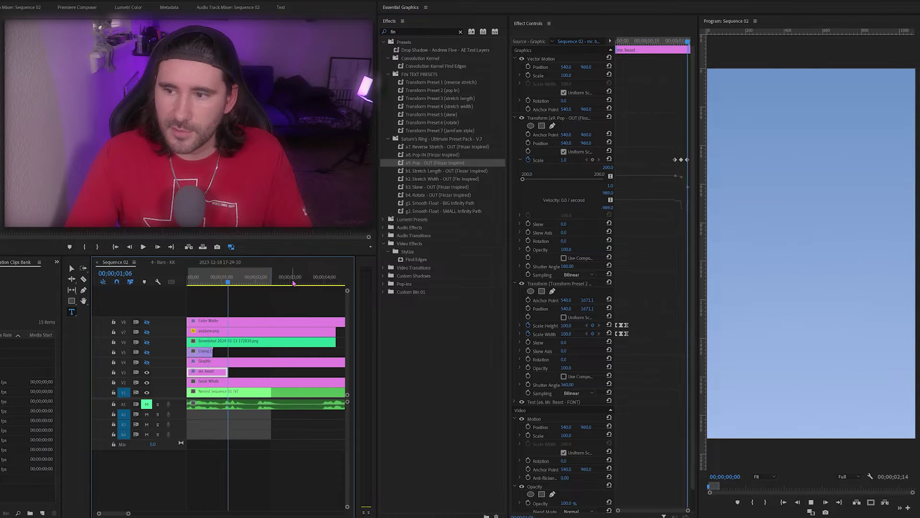
{"action": "key", "text": "space"}
{"action": "key", "text": "Home"}
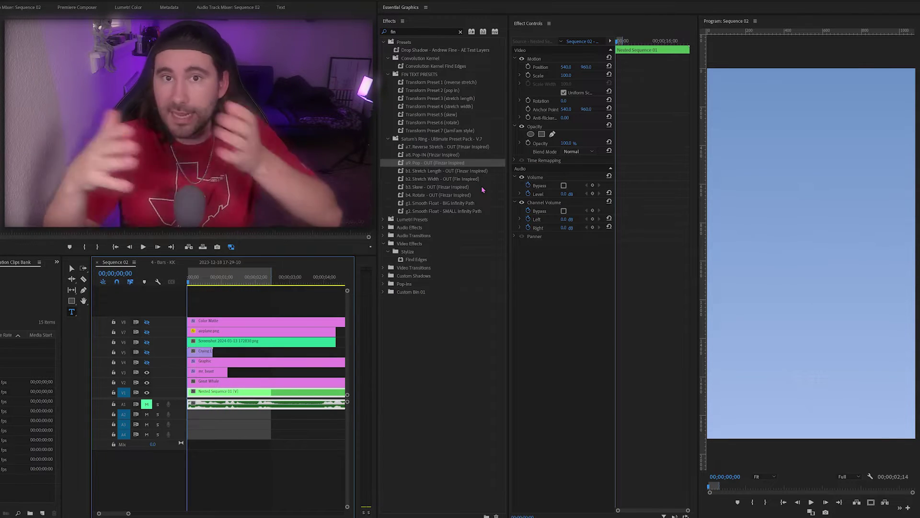
Step: Search the effects for "sat" and pick the b6. Slide Up - IN preset
{"action": "left_click", "coordinate": [455, 32]}
{"action": "type", "text": "sat"}
{"action": "left_click_drag", "start_coordinate": [441, 180], "coordinate": [243, 342]}
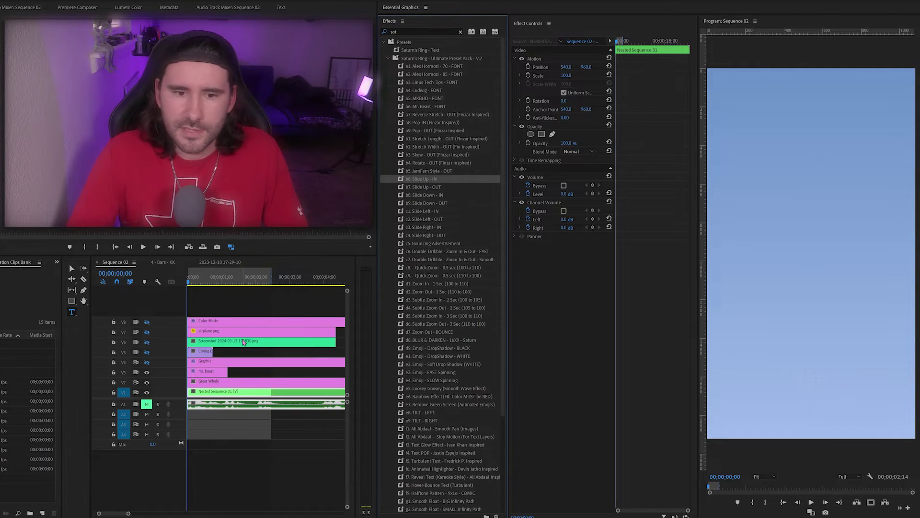
Step: Remove the a9. Pop - OUT and Transform Preset 2 effects from the mr. beast clip
{"action": "left_click", "coordinate": [213, 374]}
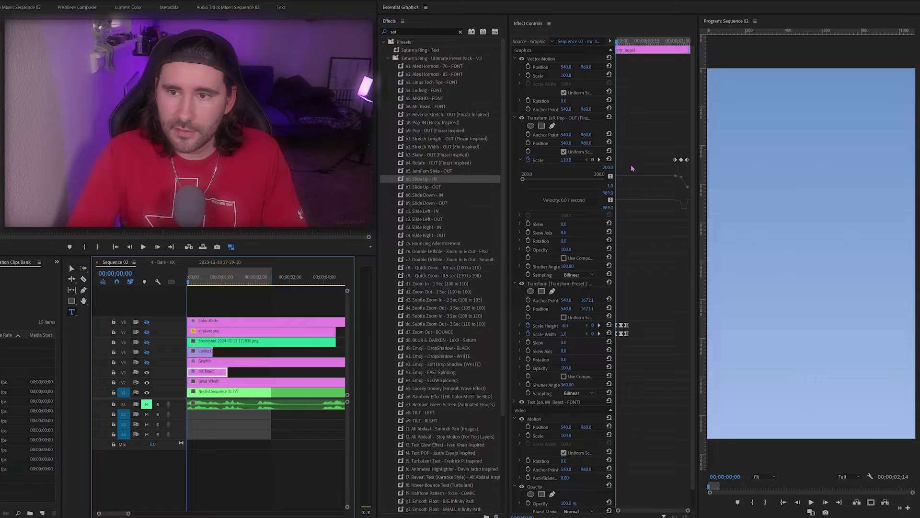
{"action": "left_click", "coordinate": [549, 118]}
{"action": "key", "text": "Delete"}
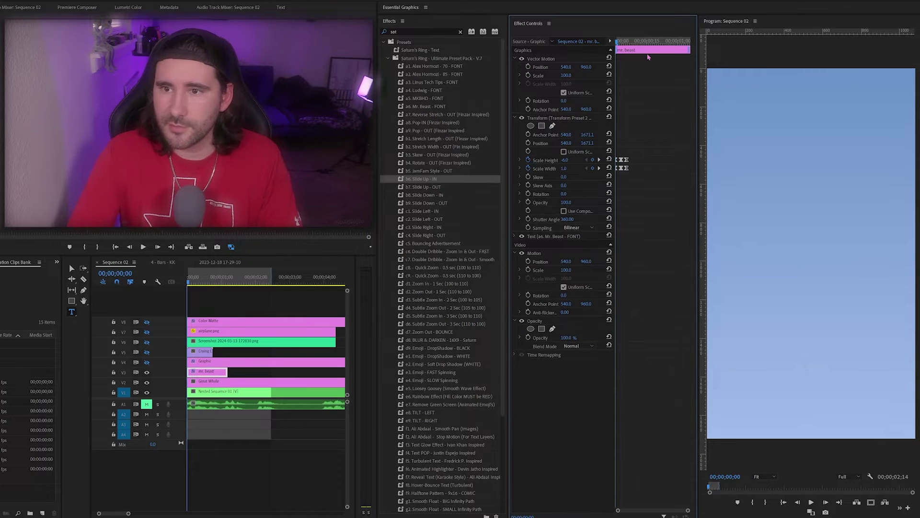
{"action": "key", "text": "Delete"}
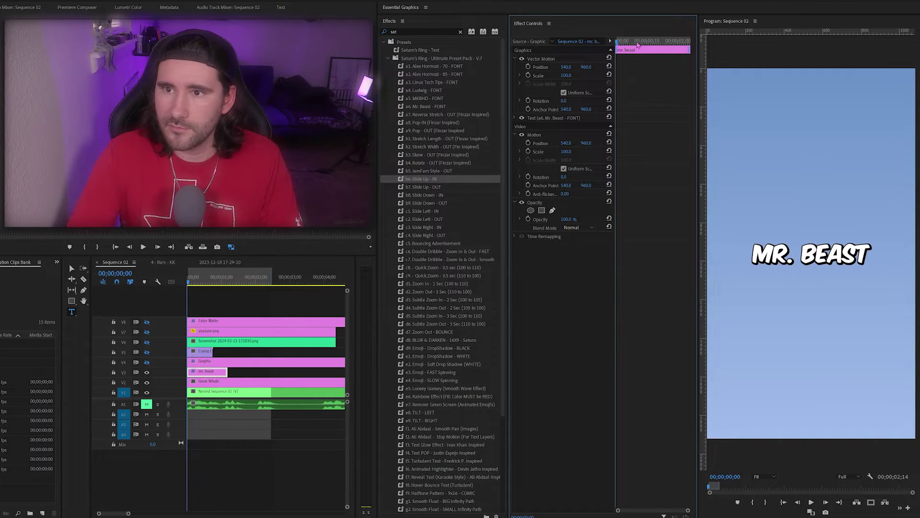
Step: Apply the b6. Slide Up - IN preset to the mr. beast clip
{"action": "double_click", "coordinate": [423, 180]}
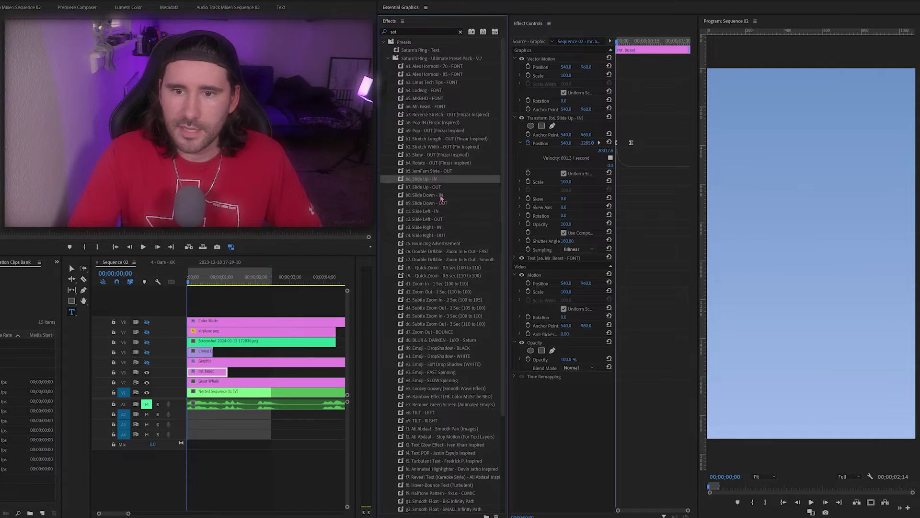
Step: Add the b7. Slide Up - OUT preset to the mr. beast clip and play back the slide animation
{"action": "left_click", "coordinate": [428, 188]}
{"action": "left_click_drag", "start_coordinate": [199, 382], "coordinate": [211, 373]}
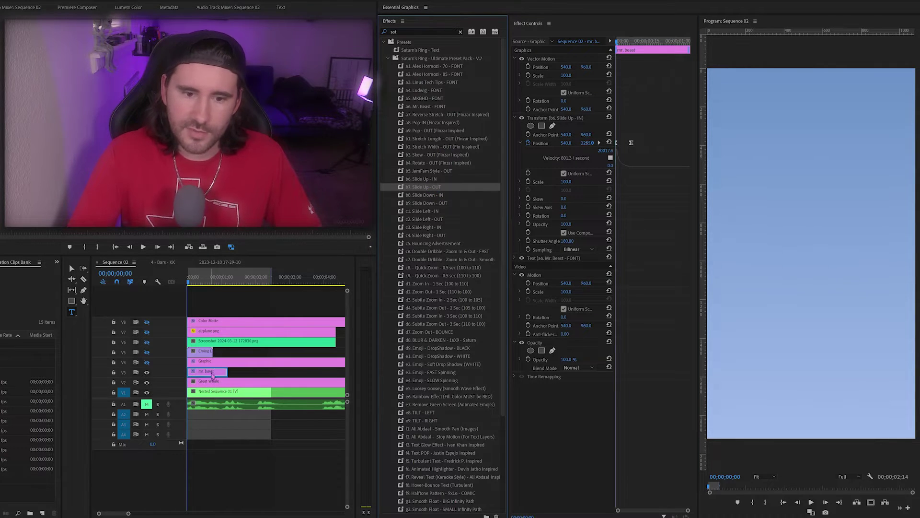
{"action": "key", "text": "space"}
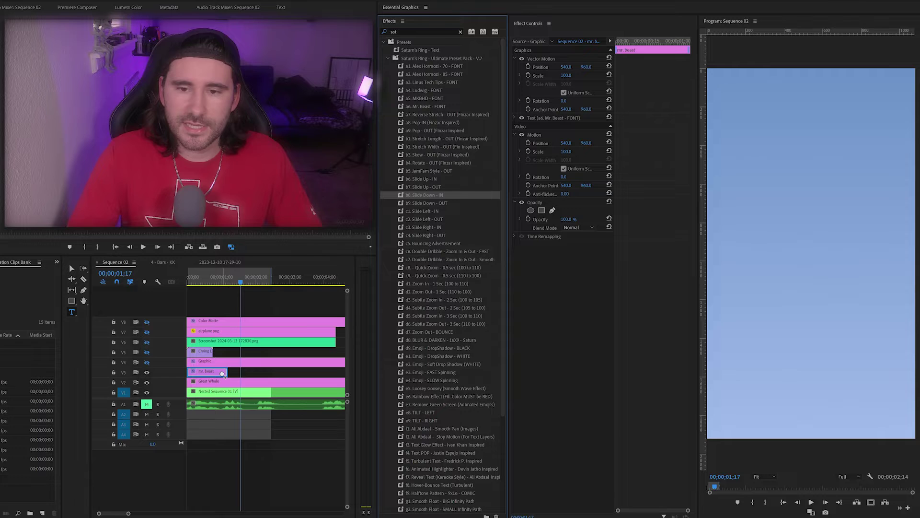
Step: Apply the b8. Slide Down - IN and b9. Slide Down - OUT presets to the mr. beast clip and preview them from the start
{"action": "left_click_drag", "start_coordinate": [222, 373], "coordinate": [222, 373]}
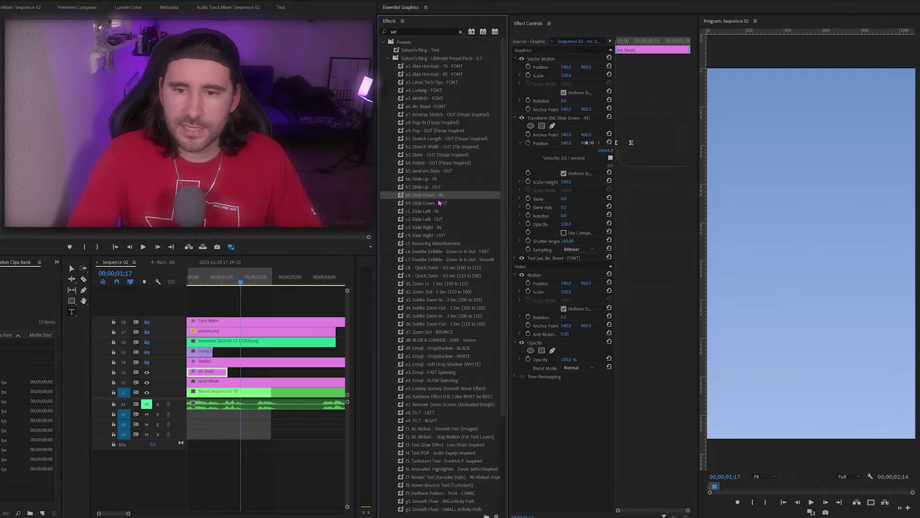
{"action": "left_click_drag", "start_coordinate": [430, 205], "coordinate": [209, 366]}
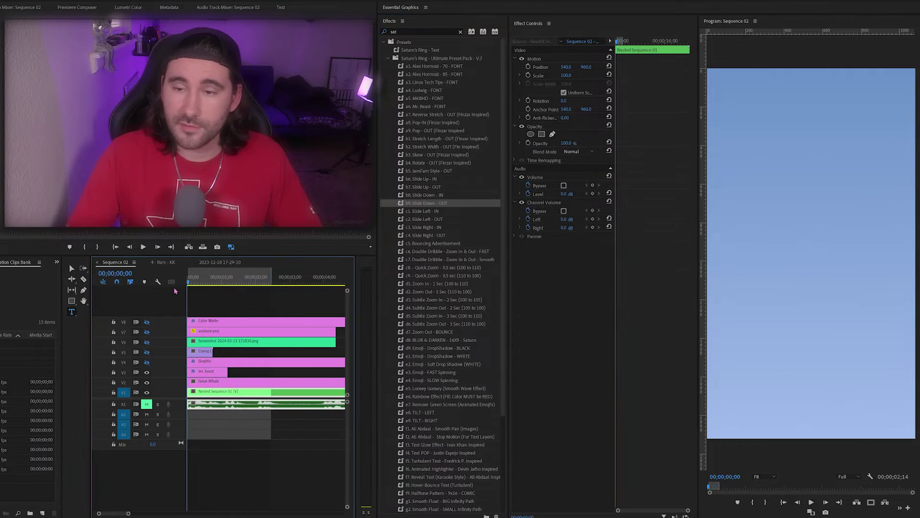
{"action": "key", "text": "space"}
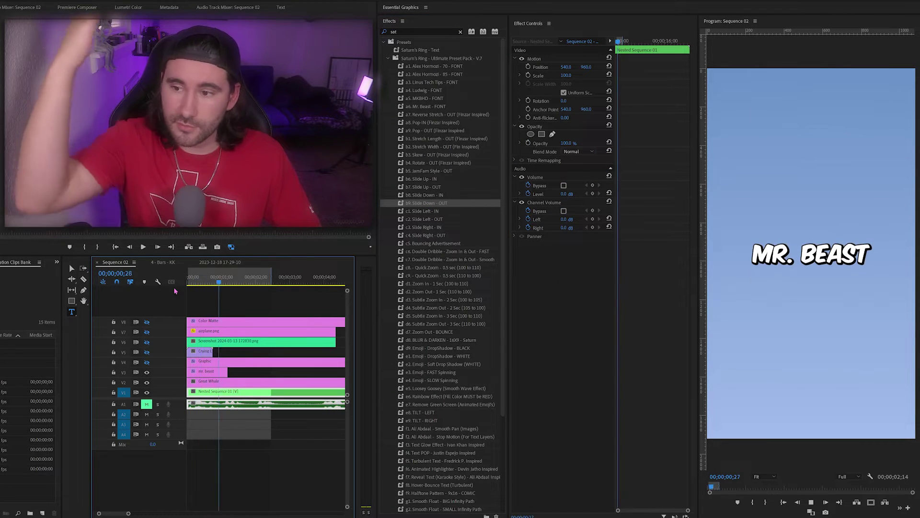
Step: Apply the c1. Slide Left - IN and c2. Slide Left - OUT presets to the mr. beast clip and preview them from the start
{"action": "left_click", "coordinate": [427, 211]}
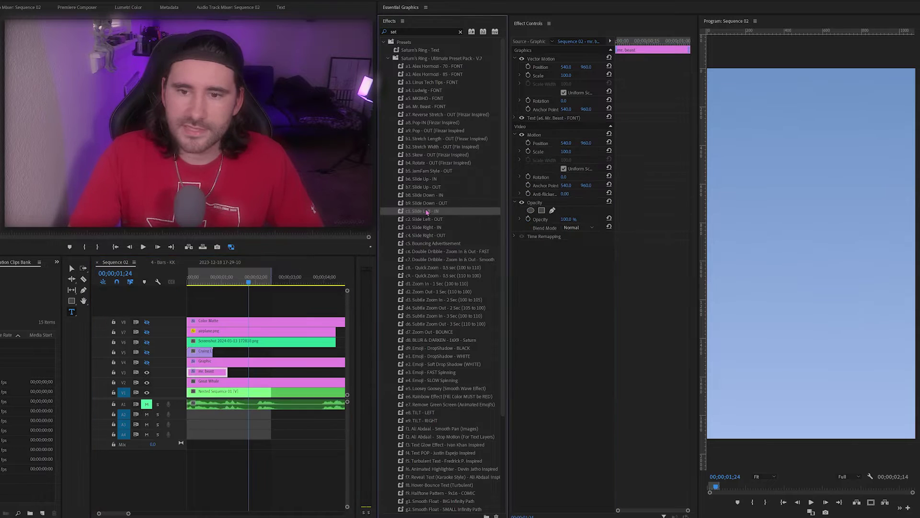
{"action": "left_click_drag", "start_coordinate": [292, 326], "coordinate": [216, 371]}
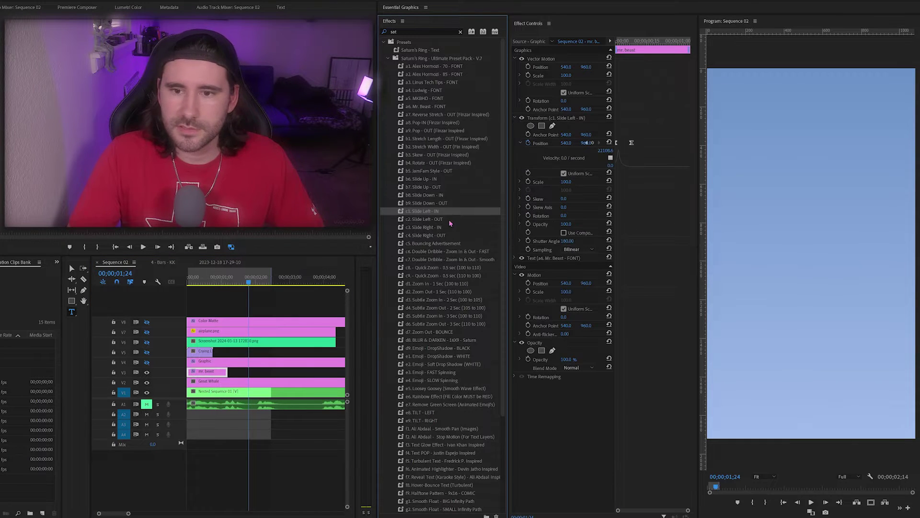
{"action": "left_click_drag", "start_coordinate": [422, 219], "coordinate": [365, 259]}
{"action": "left_click_drag", "start_coordinate": [211, 373], "coordinate": [211, 373]}
{"action": "left_click_drag", "start_coordinate": [241, 280], "coordinate": [169, 296]}
{"action": "key", "text": "space"}
{"action": "key", "text": "space"}
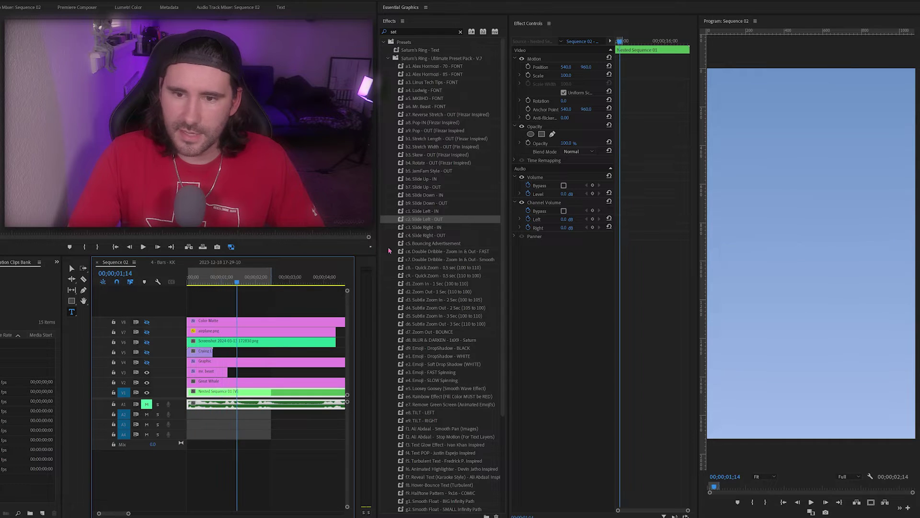
Step: Apply the c3. Slide Right - IN and c4. Slide Right - OUT presets to the mr. beast clip and preview them from the start
{"action": "left_click", "coordinate": [435, 228]}
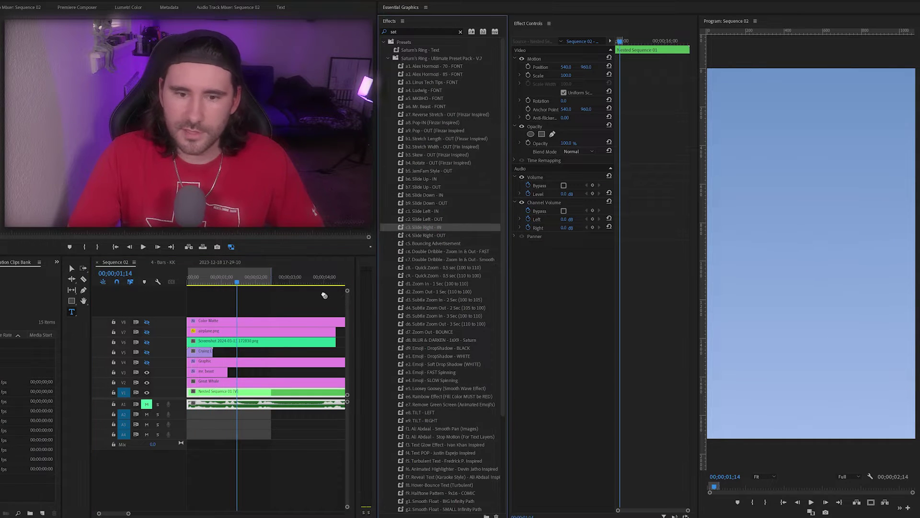
{"action": "left_click_drag", "start_coordinate": [323, 296], "coordinate": [211, 372]}
{"action": "left_click", "coordinate": [428, 235]}
{"action": "left_click_drag", "start_coordinate": [428, 236], "coordinate": [220, 373]}
{"action": "left_click_drag", "start_coordinate": [239, 281], "coordinate": [188, 297]}
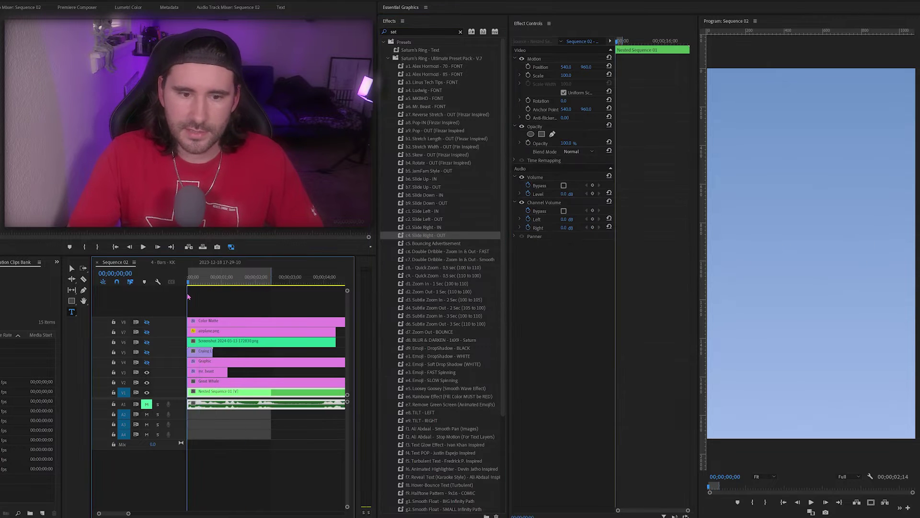
{"action": "key", "text": "space"}
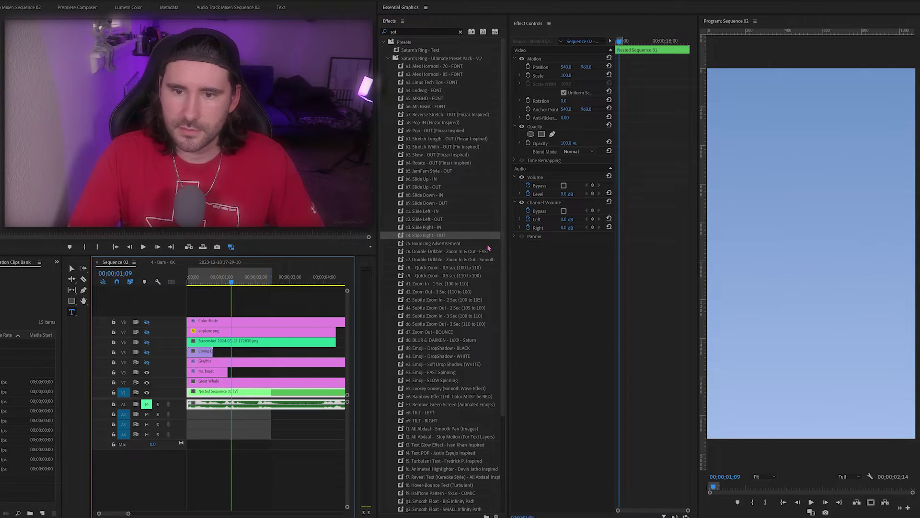
Step: Return the playhead to the sequence start and extend the mr. beast clip to the end of the marked in-out range
{"action": "left_click", "coordinate": [441, 244]}
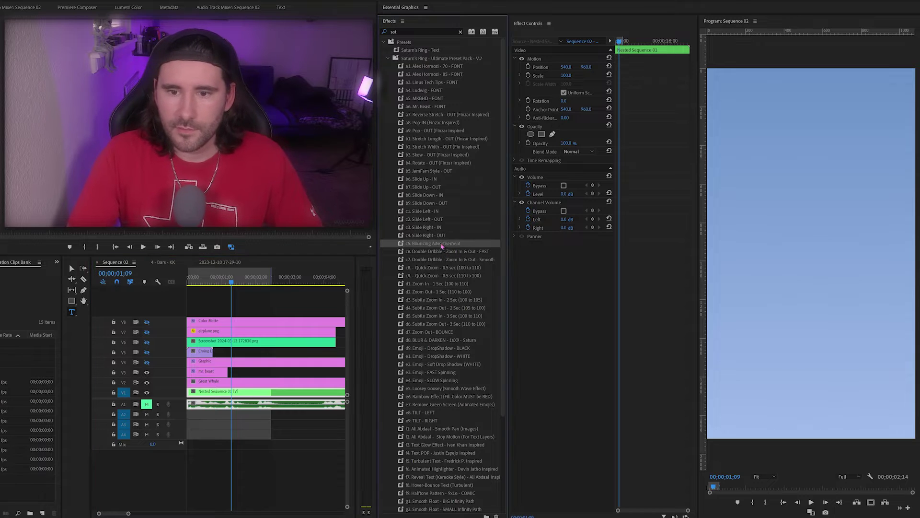
{"action": "left_click_drag", "start_coordinate": [232, 283], "coordinate": [188, 297]}
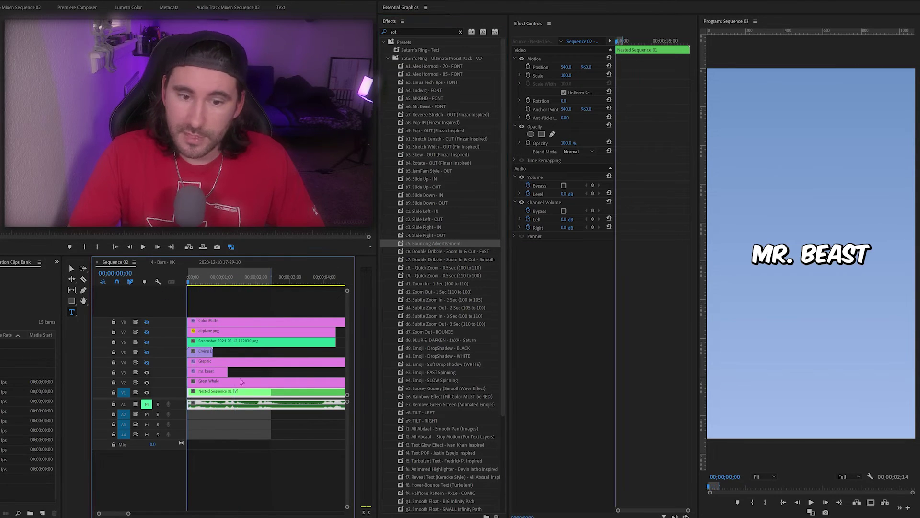
{"action": "left_click_drag", "start_coordinate": [229, 375], "coordinate": [271, 375]}
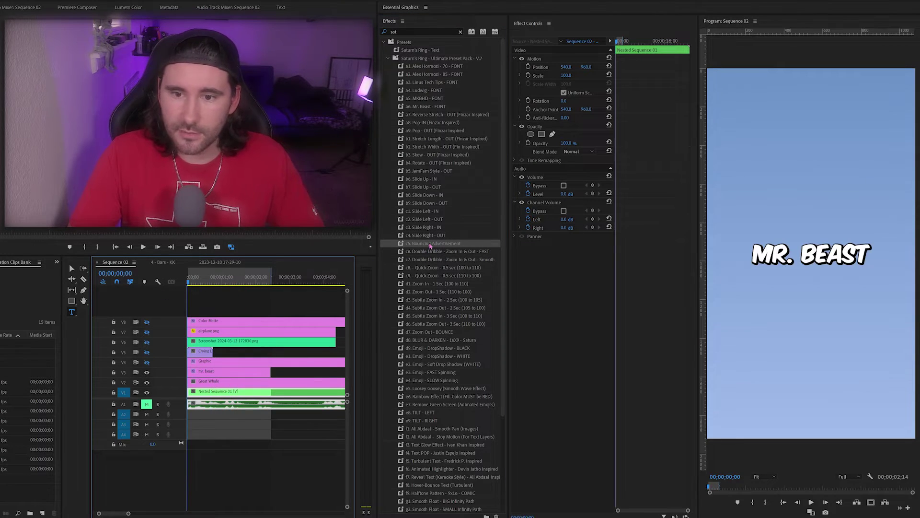
Step: Try the c5. Bouncing Advertisement preset on the mr. beast clip in playback and undo it
{"action": "left_click_drag", "start_coordinate": [430, 246], "coordinate": [230, 371]}
{"action": "key", "text": "space"}
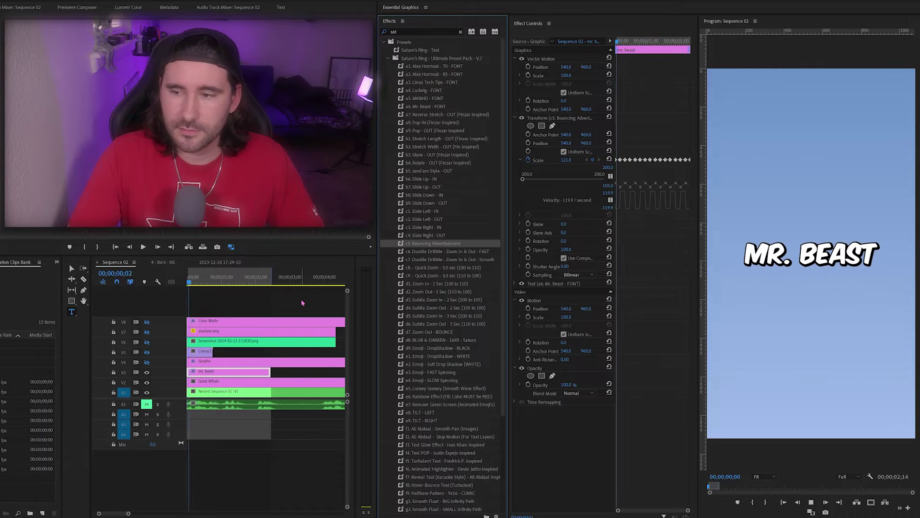
{"action": "key", "text": "space"}
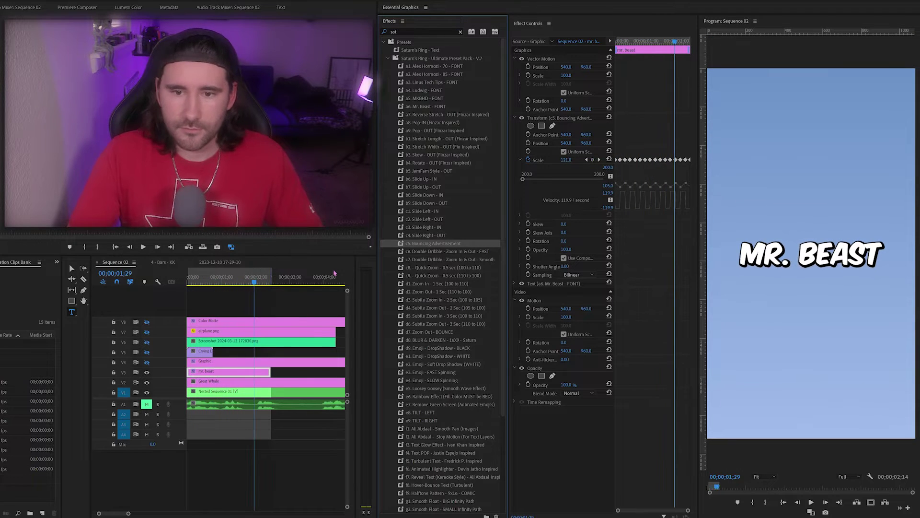
{"action": "key", "text": "ctrl+z"}
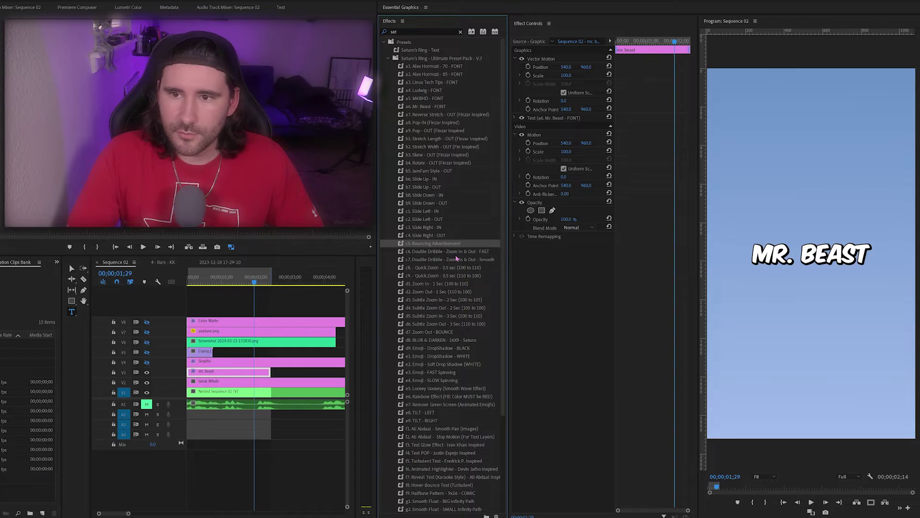
Step: Try the c6. Double Dribble - Zoom In & Out - FAST preset on the mr. beast clip, playing from the start, and undo it
{"action": "left_click", "coordinate": [436, 253]}
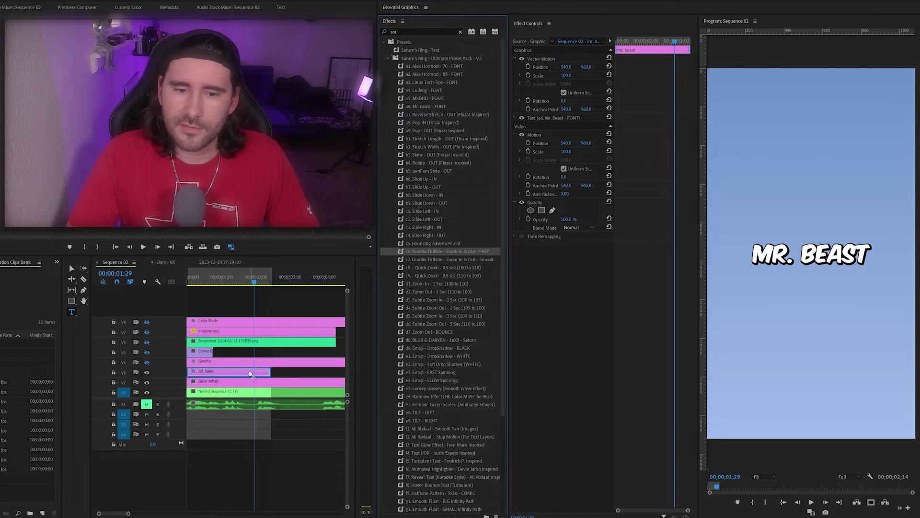
{"action": "left_click_drag", "start_coordinate": [250, 373], "coordinate": [250, 373]}
{"action": "key", "text": "Home"}
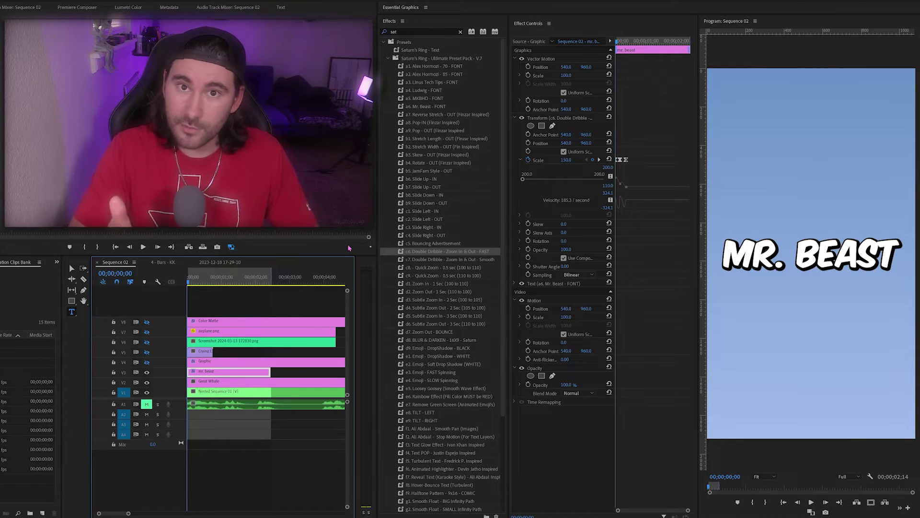
{"action": "key", "text": "space"}
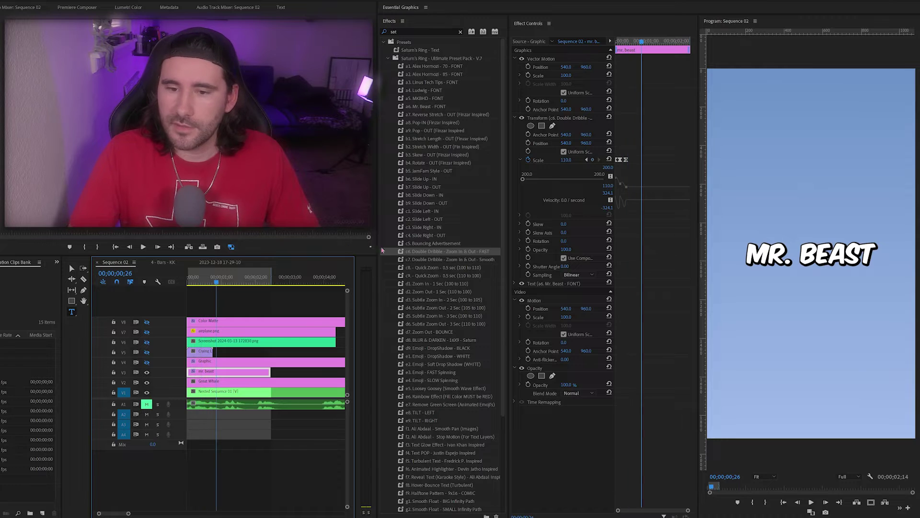
{"action": "key", "text": "ctrl+z"}
Step: Try the c7. Double Dribble - Zoom In & Out - Smooth preset on the mr. beast clip, playing from the start, and undo it
{"action": "left_click", "coordinate": [453, 263]}
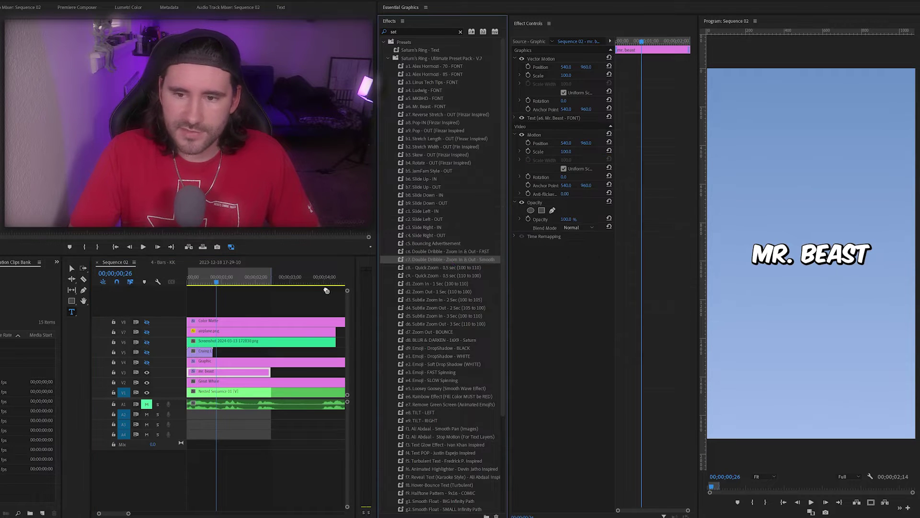
{"action": "left_click_drag", "start_coordinate": [211, 371], "coordinate": [212, 372]}
{"action": "left_click", "coordinate": [188, 279]}
{"action": "key", "text": "space"}
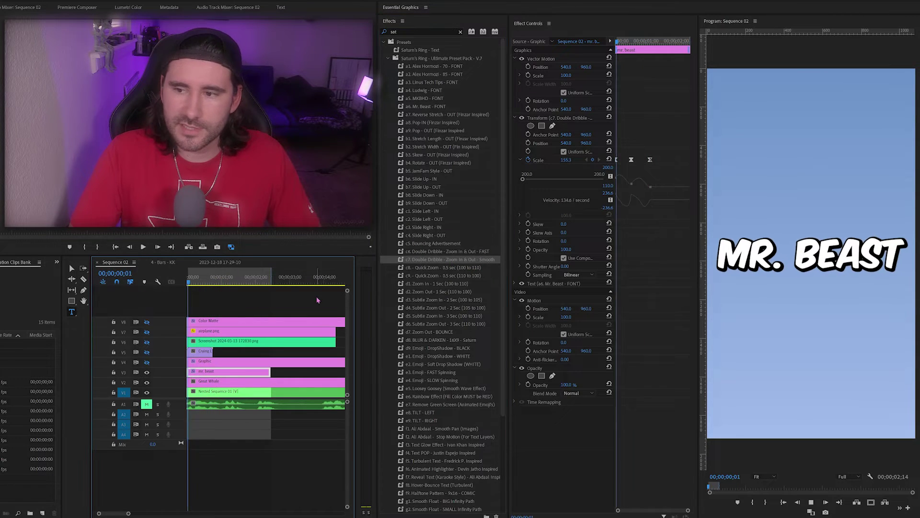
{"action": "key", "text": "space"}
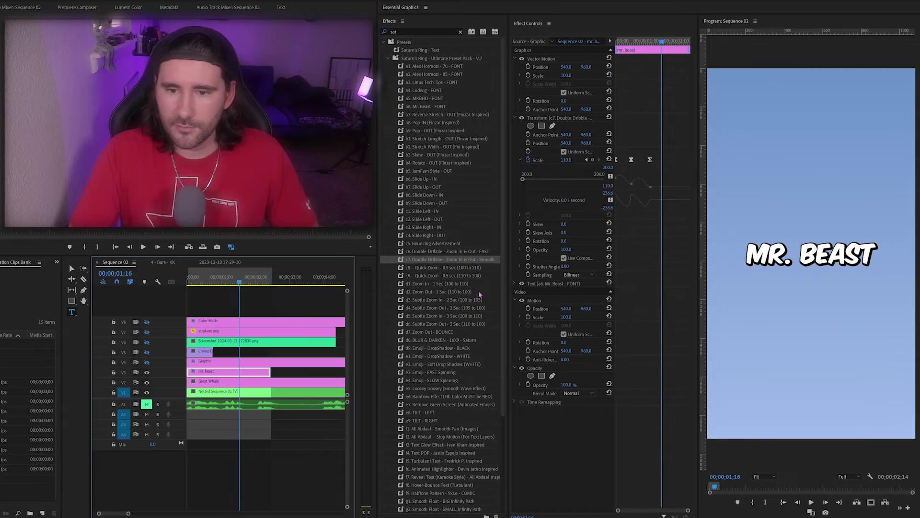
{"action": "key", "text": "ctrl+z"}
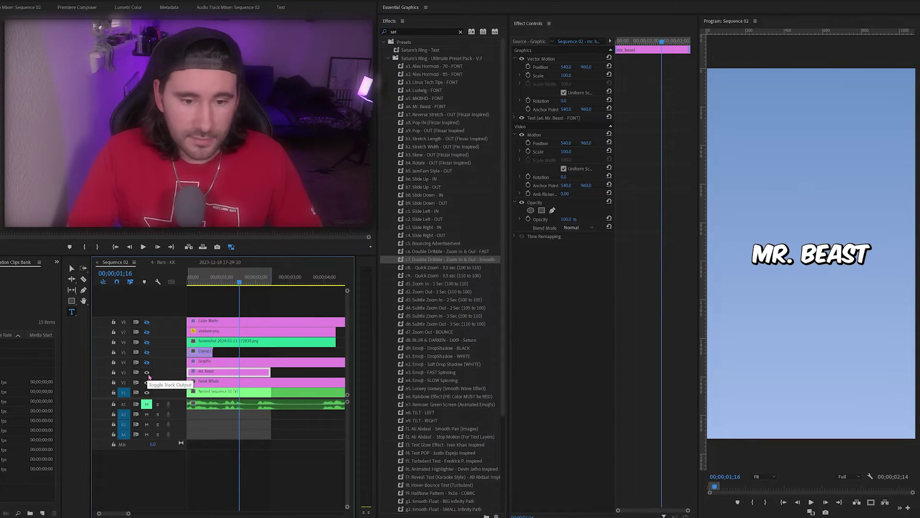
Step: Hide video tracks V3 and V2 to reveal the talking footage and return the playhead to the sequence start
{"action": "left_click", "coordinate": [147, 372]}
{"action": "left_click", "coordinate": [147, 382]}
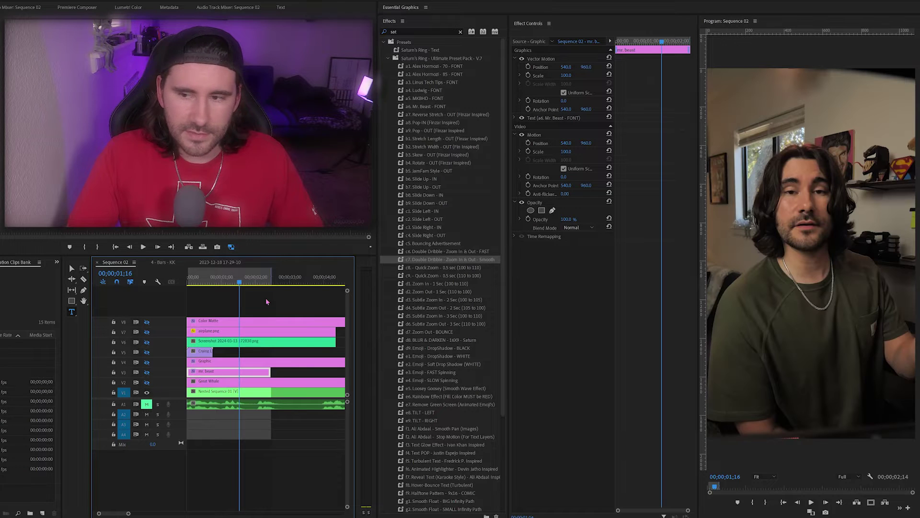
{"action": "key", "text": "Home"}
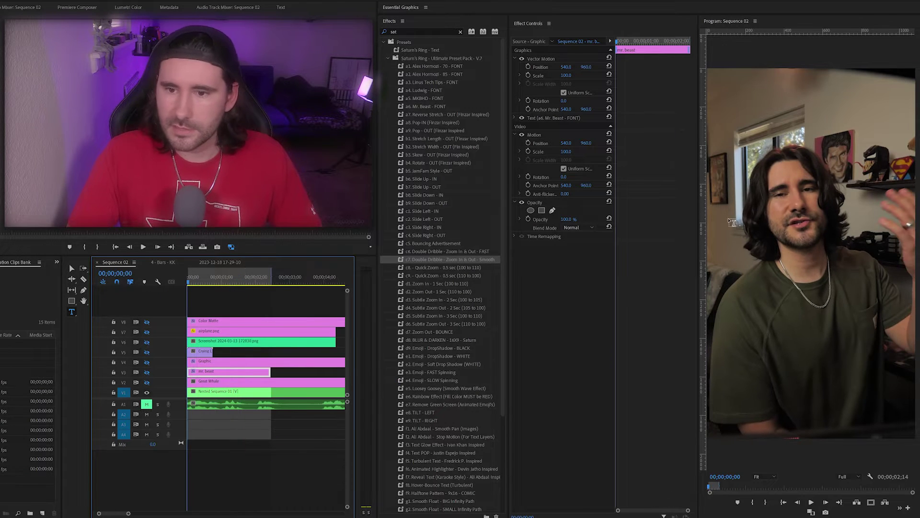
Step: Try the c8. Quick Zoom - 0.5 sec (100 to 110) preset on the nested sequence clip in playback and undo it
{"action": "left_click", "coordinate": [433, 268]}
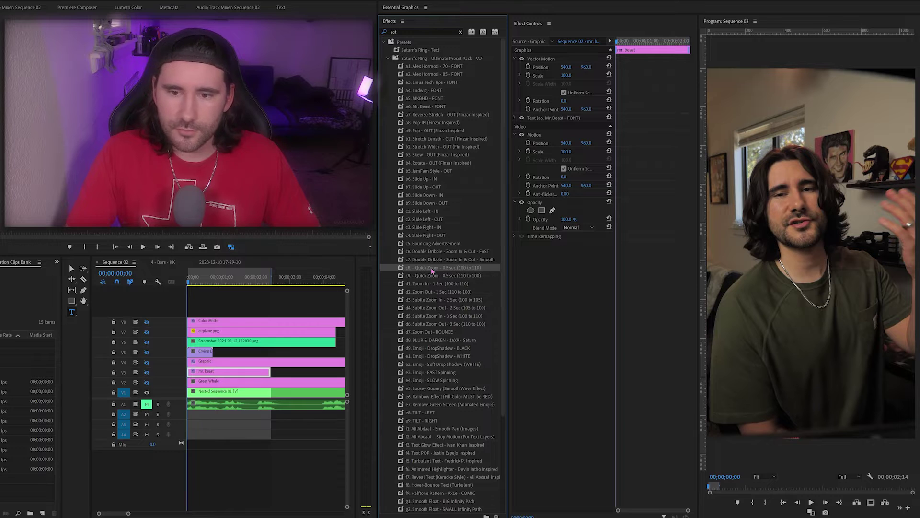
{"action": "left_click", "coordinate": [206, 391]}
{"action": "left_click_drag", "start_coordinate": [203, 397], "coordinate": [206, 393]}
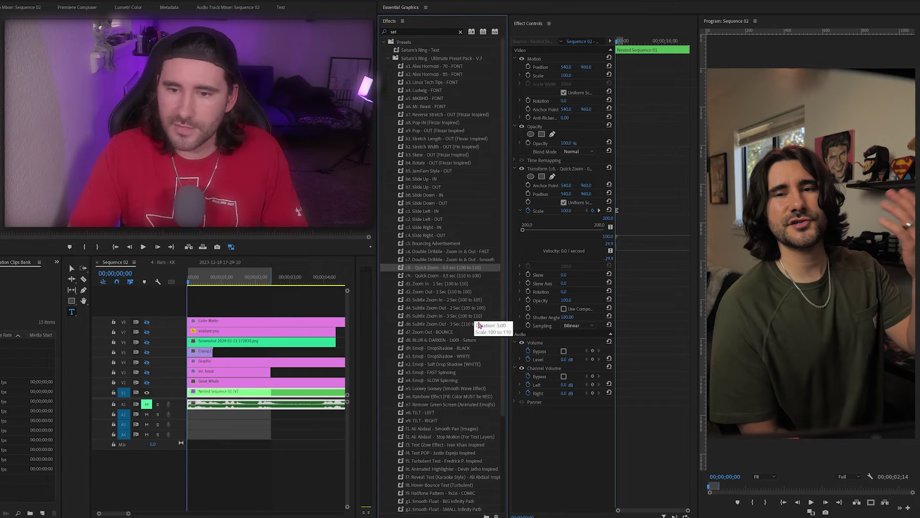
{"action": "key", "text": "space"}
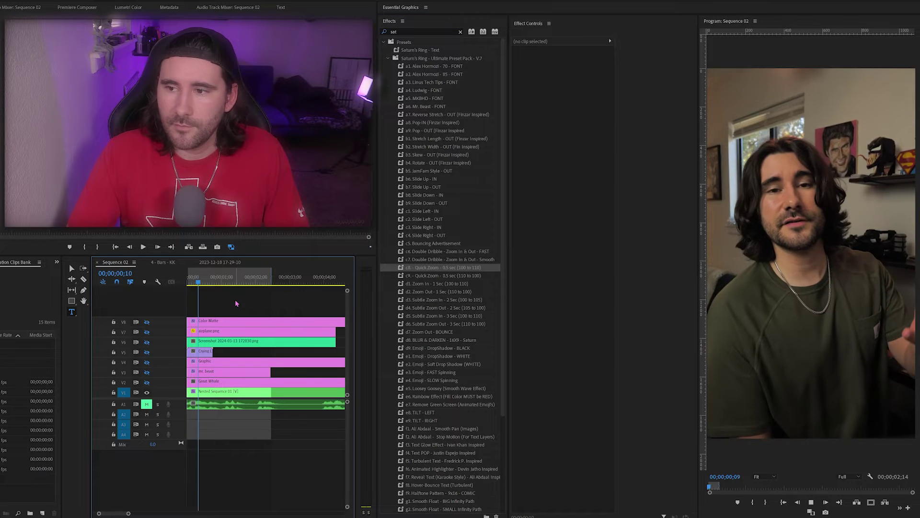
{"action": "key", "text": "ctrl+z"}
Step: Try the c9. Quick Zoom - 0.5 sec (110 to 100) preset on the nested sequence clip, playing from the start, and undo it
{"action": "left_click_drag", "start_coordinate": [438, 276], "coordinate": [381, 291]}
{"action": "left_click_drag", "start_coordinate": [223, 379], "coordinate": [224, 391]}
{"action": "key", "text": "Home"}
{"action": "key", "text": "space"}
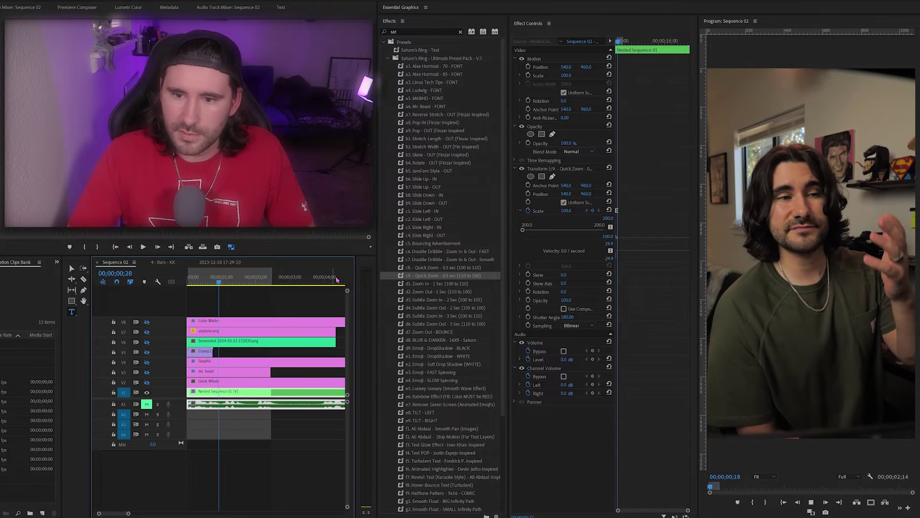
{"action": "key", "text": "ctrl+z"}
Step: Try the d1. Zoom In - 1 Sec (100 to 110) preset on the nested sequence clip, playing from the start, and undo it
{"action": "left_click", "coordinate": [444, 283]}
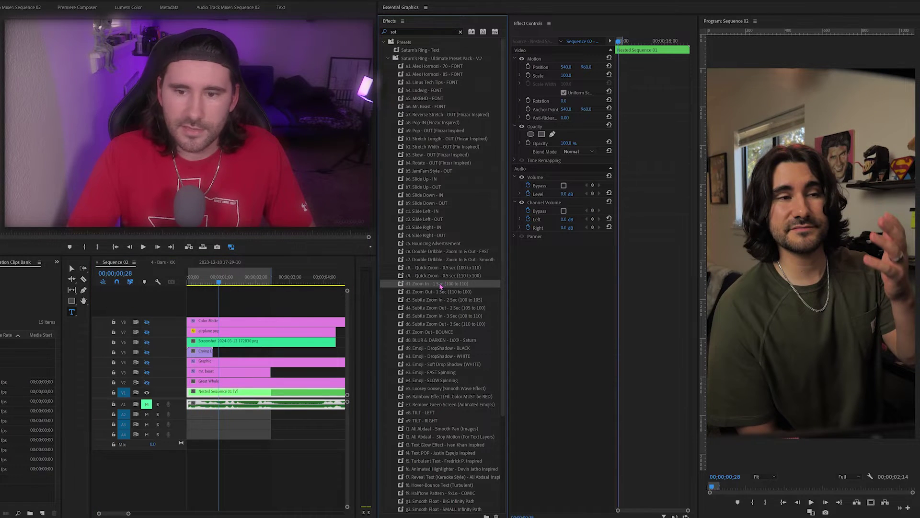
{"action": "left_click_drag", "start_coordinate": [240, 357], "coordinate": [240, 391]}
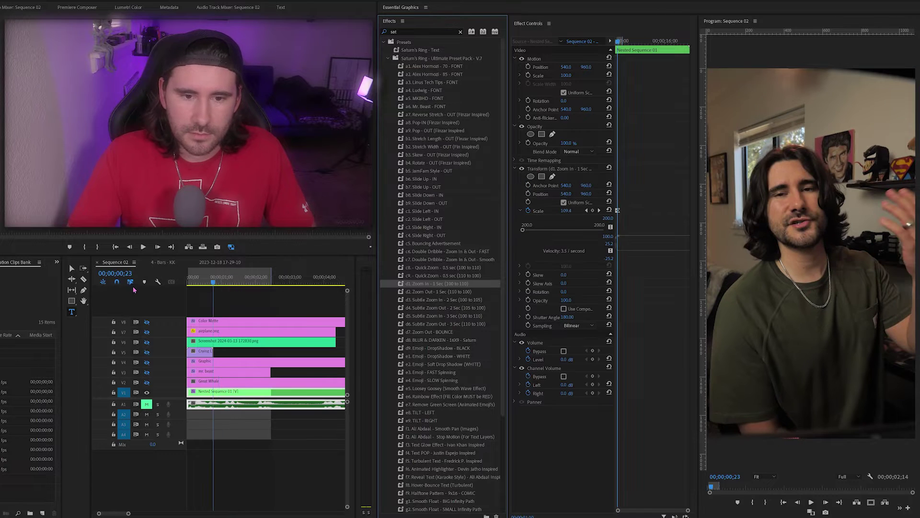
{"action": "key", "text": "Home"}
{"action": "key", "text": "space"}
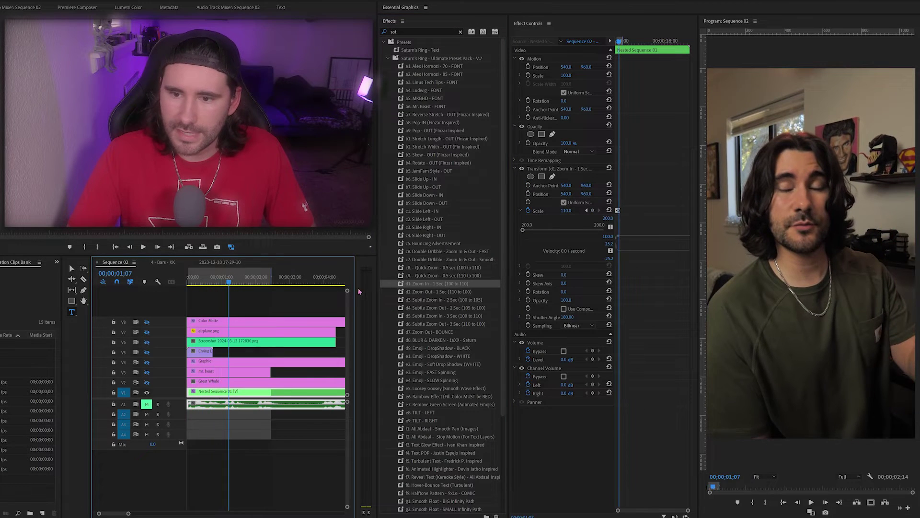
{"action": "key", "text": "ctrl+z"}
Step: Apply the d2. Zoom Out - 1 Sec (110 to 100) preset to the nested sequence clip and return the playhead to the start
{"action": "left_click", "coordinate": [436, 291]}
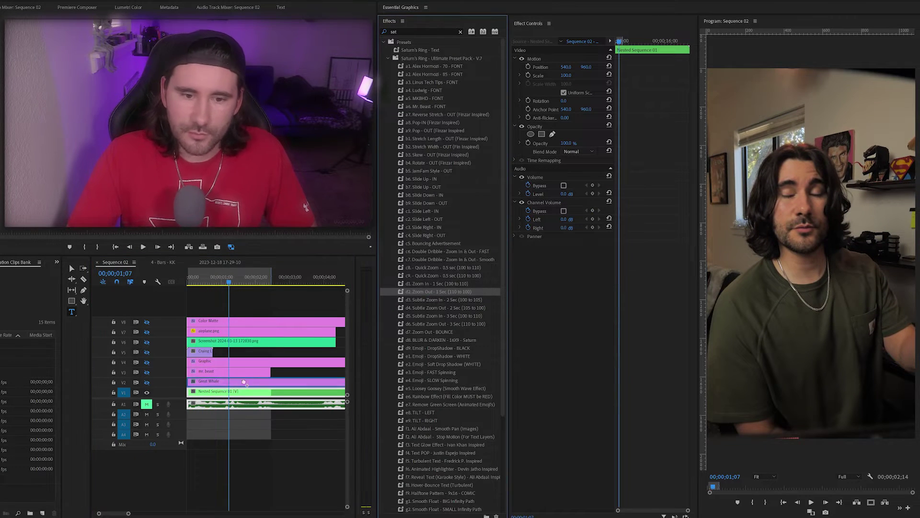
{"action": "left_click_drag", "start_coordinate": [235, 382], "coordinate": [234, 391]}
{"action": "key", "text": "Home"}
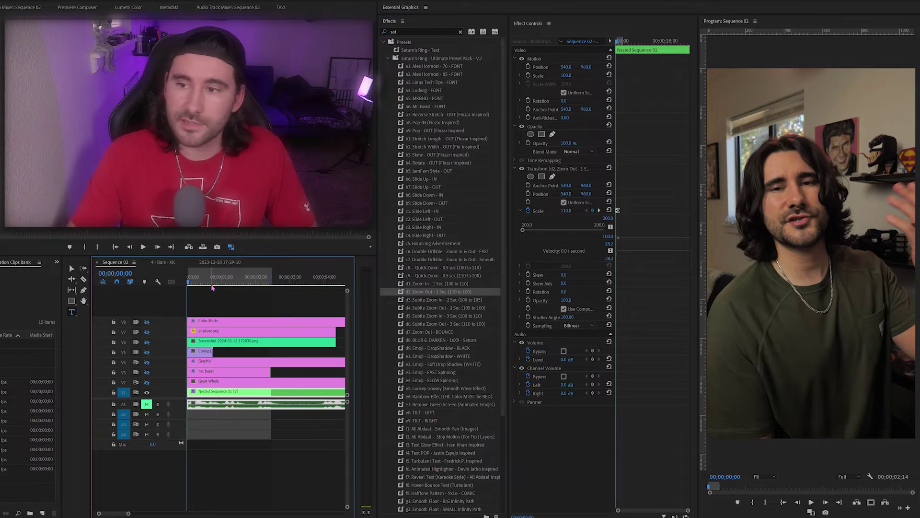
Step: Play back the d2. Zoom Out - 1 Sec (110 to 100) preset on the nested sequence clip and undo it
{"action": "key", "text": "space"}
{"action": "key", "text": "ctrl+z"}
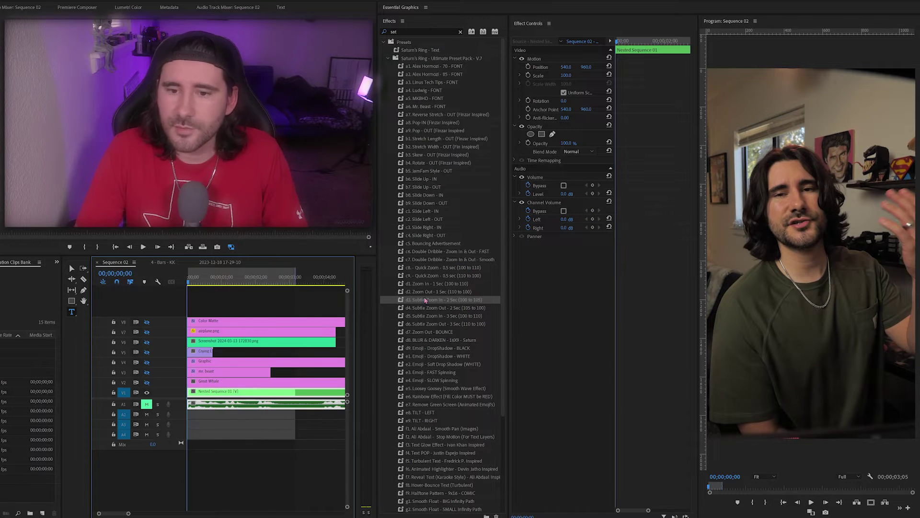
Step: Try the d3. Subtle Zoom In - 2 Sec (100 to 105) preset on the nested sequence clip in playback and undo it
{"action": "left_click_drag", "start_coordinate": [435, 302], "coordinate": [554, 287]}
{"action": "key", "text": "space"}
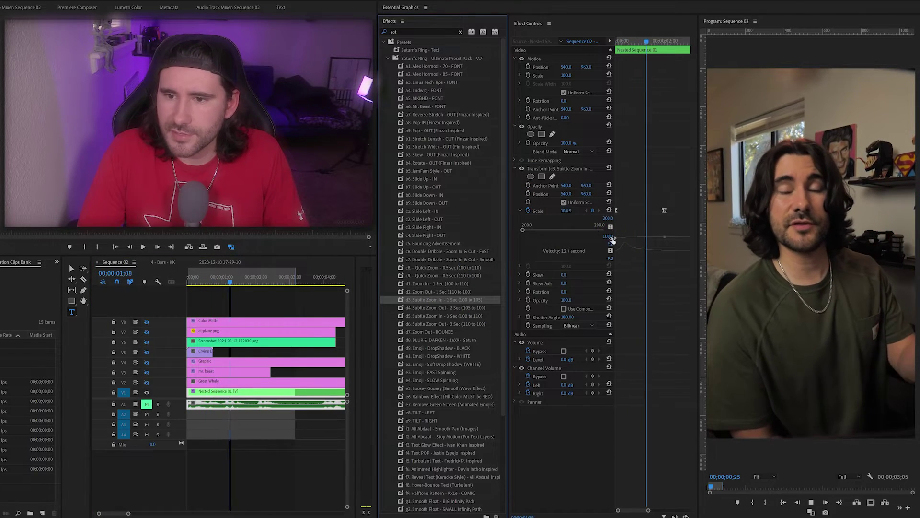
{"action": "key", "text": "space"}
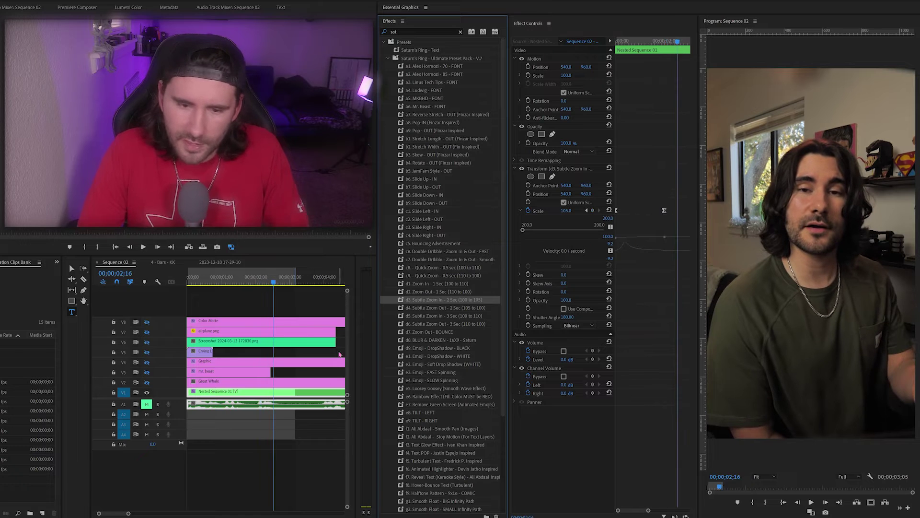
{"action": "key", "text": "ctrl+z"}
Step: Try the d4. Subtle Zoom Out - 2 Sec (105 to 100) preset on the nested sequence clip, playing from the start, and undo it
{"action": "left_click", "coordinate": [436, 309]}
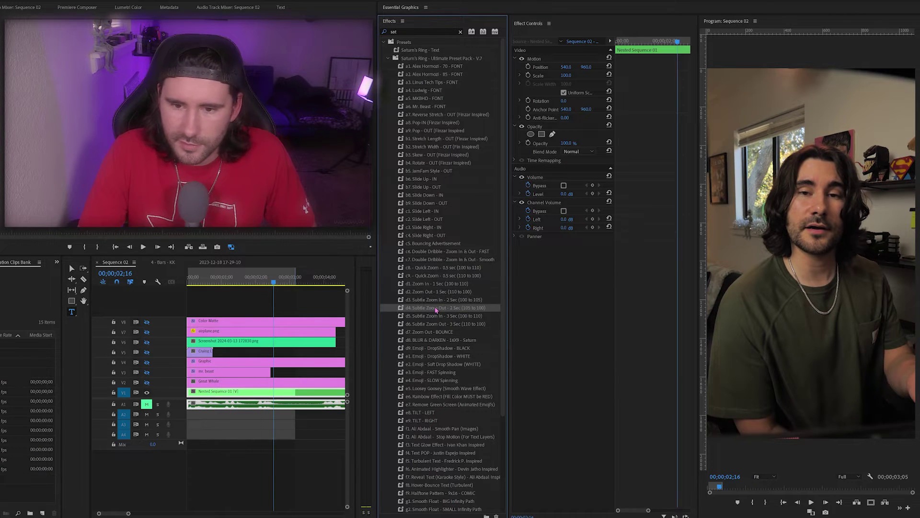
{"action": "left_click_drag", "start_coordinate": [278, 345], "coordinate": [232, 392]}
{"action": "key", "text": "Home"}
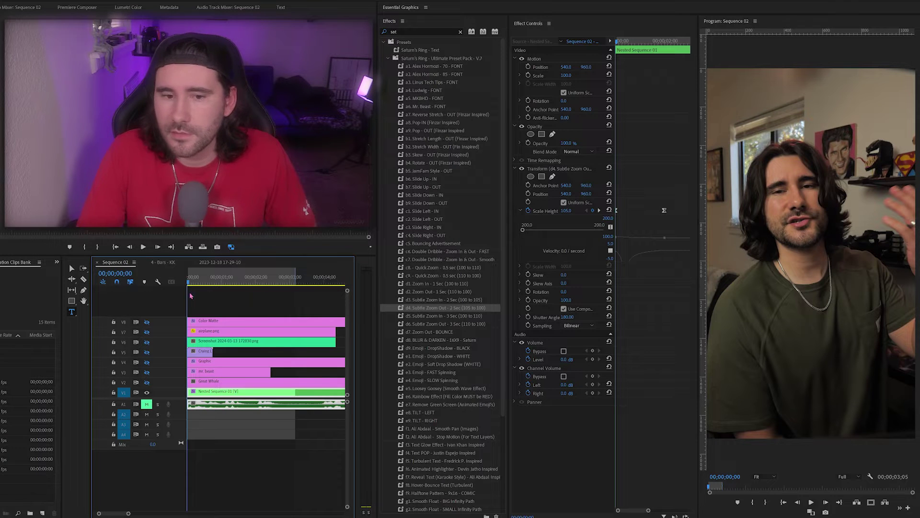
{"action": "key", "text": "space"}
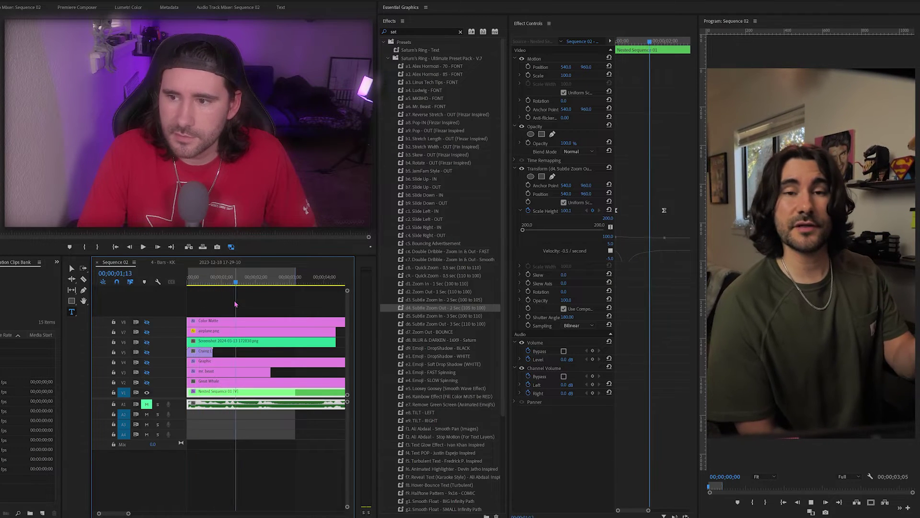
{"action": "key", "text": "space"}
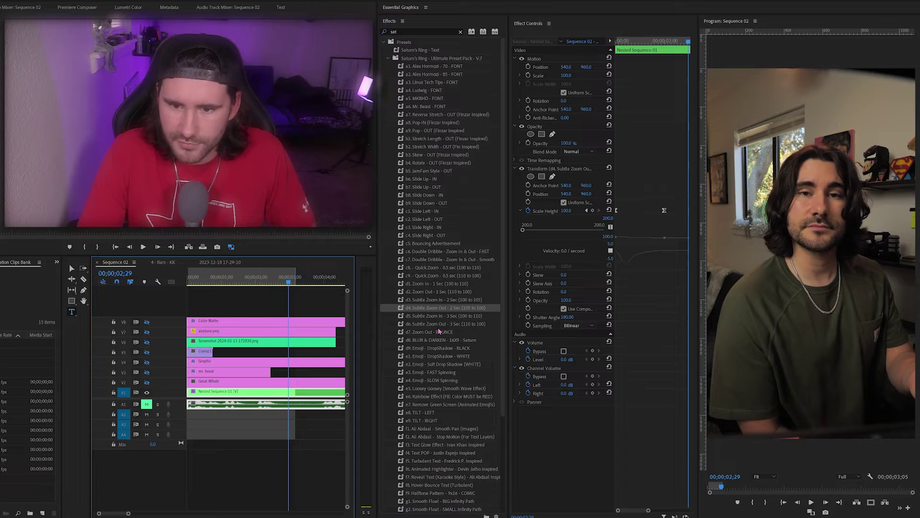
{"action": "key", "text": "ctrl+z"}
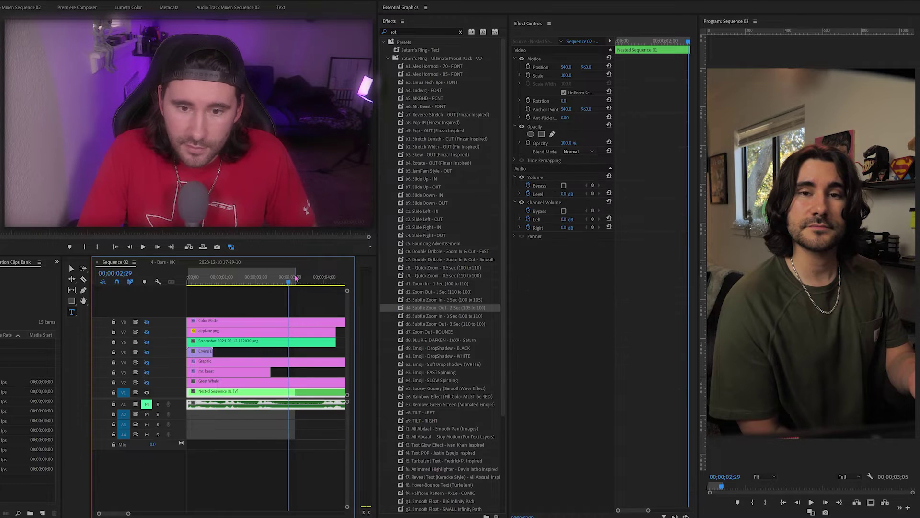
Step: Extend the marked range to 00;00;03;11 and try the d5. Subtle Zoom In - 3 Sec (100 to 110) preset on the nested sequence clip
{"action": "left_click_drag", "start_coordinate": [296, 274], "coordinate": [302, 274]}
{"action": "left_click_drag", "start_coordinate": [448, 317], "coordinate": [241, 393]}
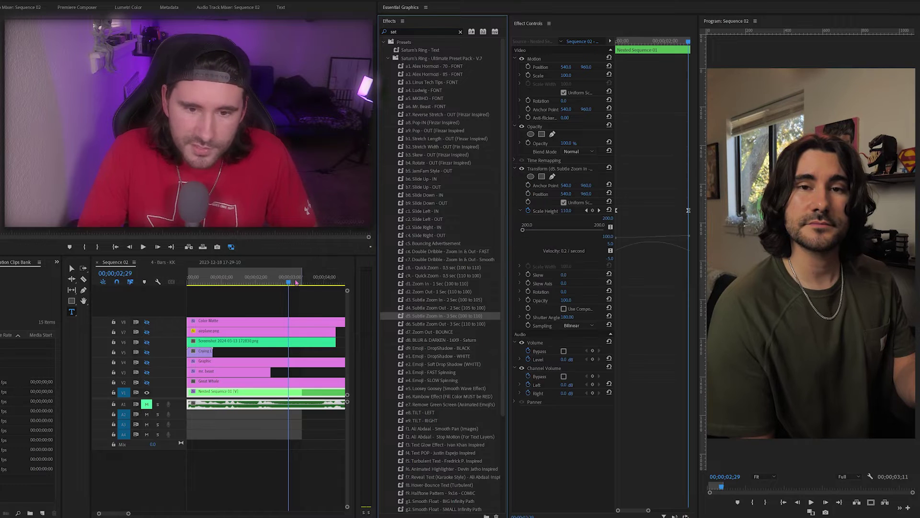
{"action": "left_click", "coordinate": [130, 300]}
{"action": "key", "text": "Home"}
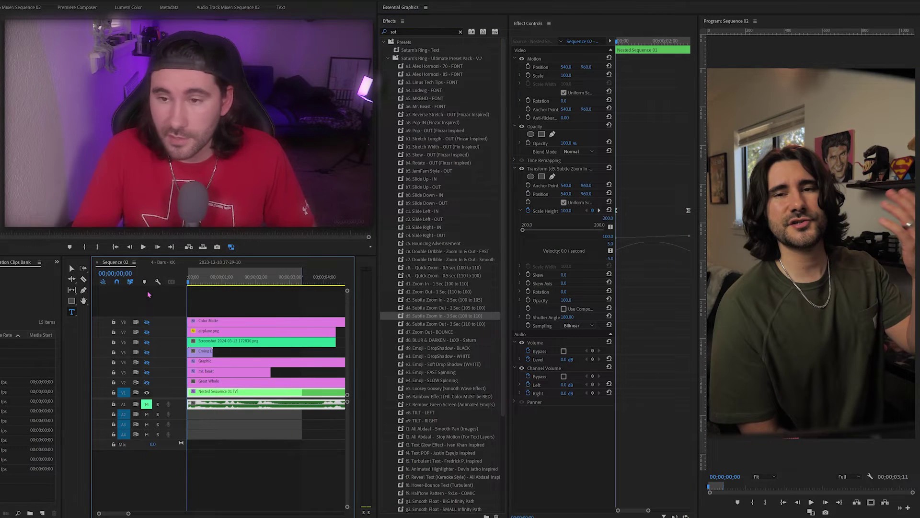
{"action": "key", "text": "space"}
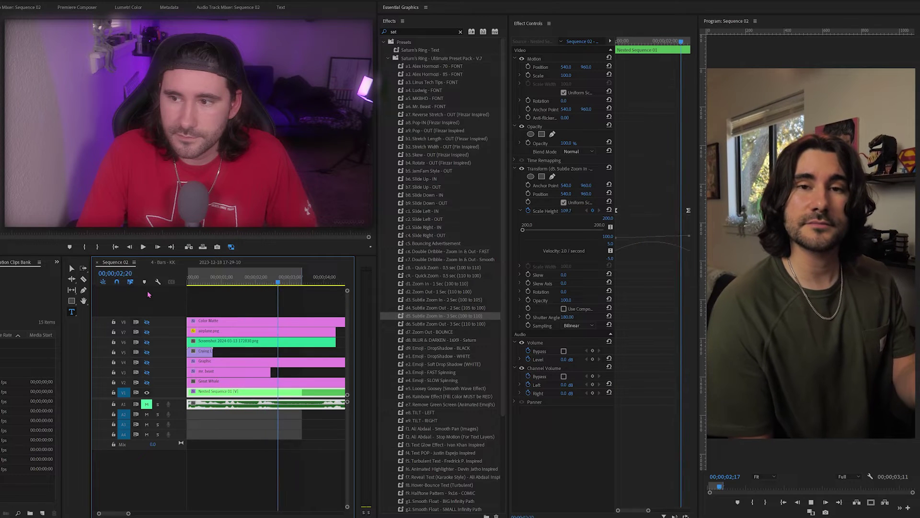
{"action": "key", "text": "space"}
{"action": "key", "text": "Home"}
{"action": "key", "text": "space"}
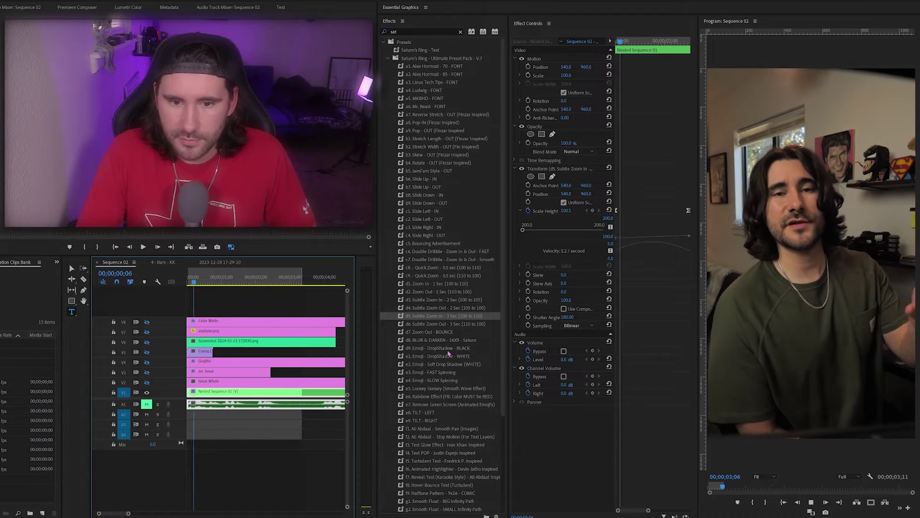
Step: Try the d6. Subtle Zoom Out - 3 Sec (110 to 100) preset on the nested sequence clip in playback and undo it
{"action": "left_click_drag", "start_coordinate": [444, 323], "coordinate": [222, 394]}
{"action": "key", "text": "space"}
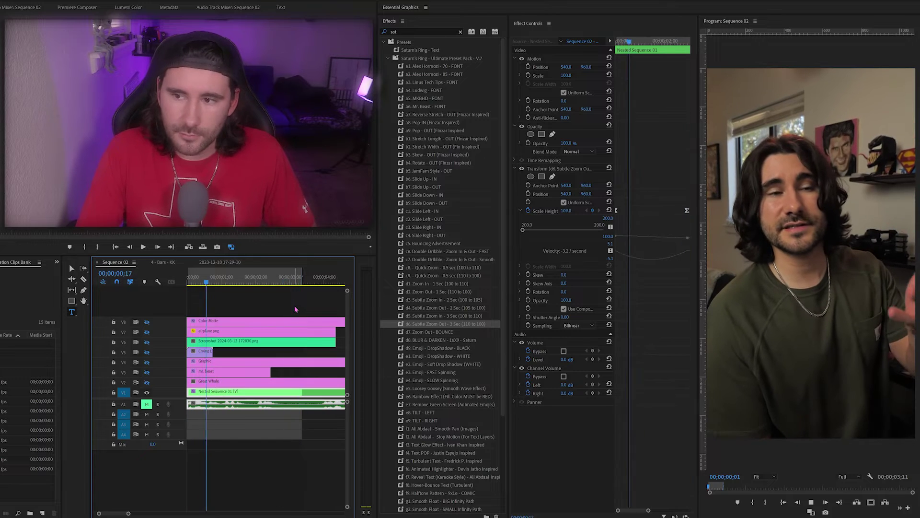
{"action": "key", "text": "space"}
{"action": "key", "text": "ctrl+z"}
Step: Try the d7. Zoom Out - BOUNCE preset on the nested sequence clip, playing from the start, and undo it
{"action": "left_click", "coordinate": [430, 333]}
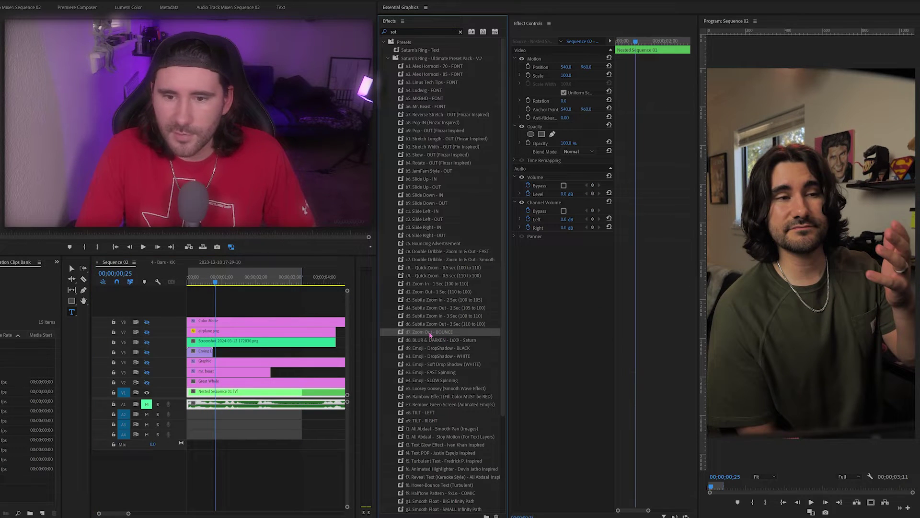
{"action": "left_click_drag", "start_coordinate": [229, 381], "coordinate": [232, 390]}
{"action": "key", "text": "Home"}
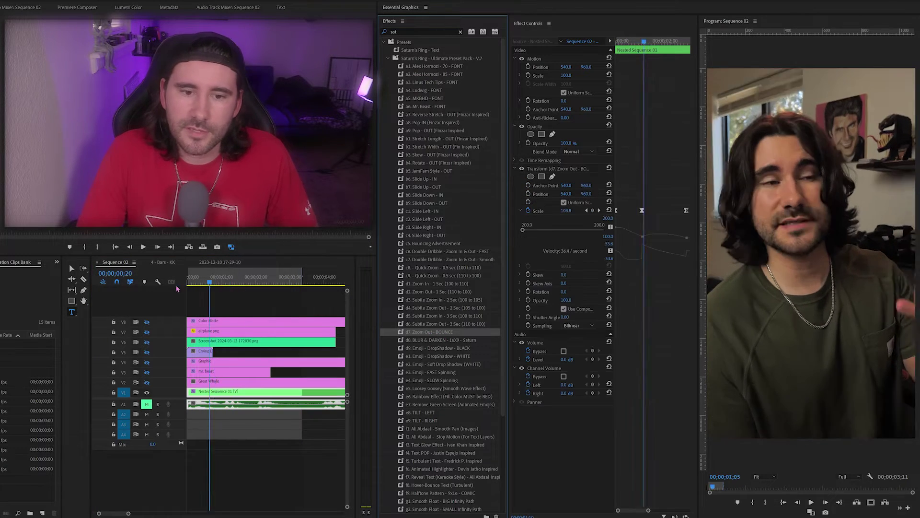
{"action": "key", "text": "space"}
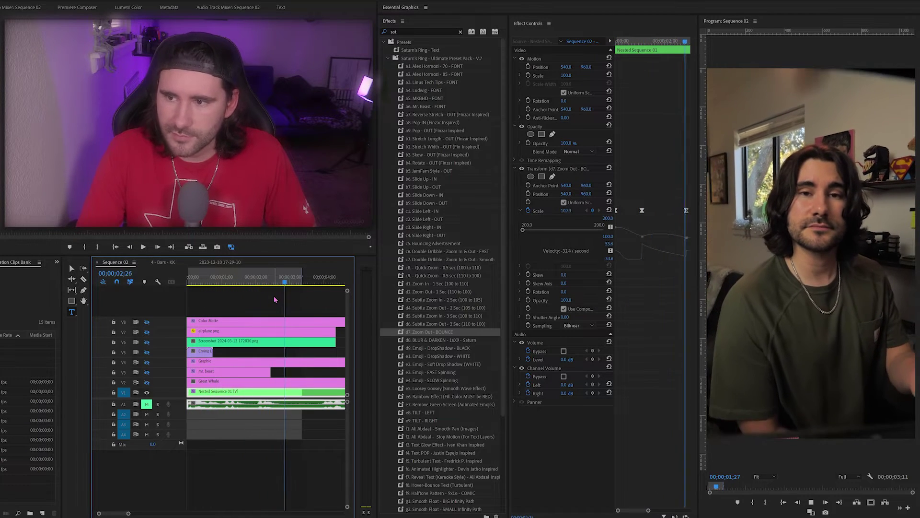
{"action": "key", "text": "ctrl+z"}
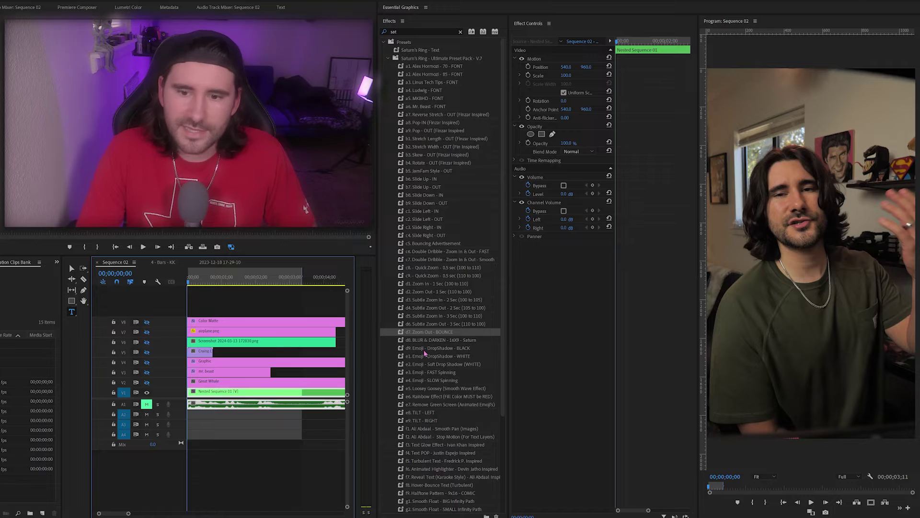
Step: Try the d8. BLUR & DARKEN - 16x9 - Saturn preset on the nested sequence clip and undo it
{"action": "left_click", "coordinate": [441, 340]}
{"action": "left_click_drag", "start_coordinate": [442, 340], "coordinate": [259, 392]}
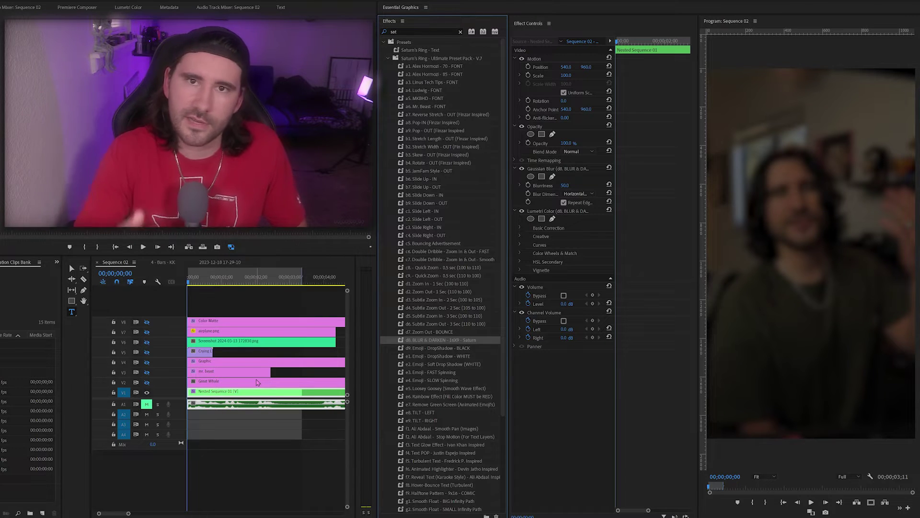
{"action": "key", "text": "ctrl+z"}
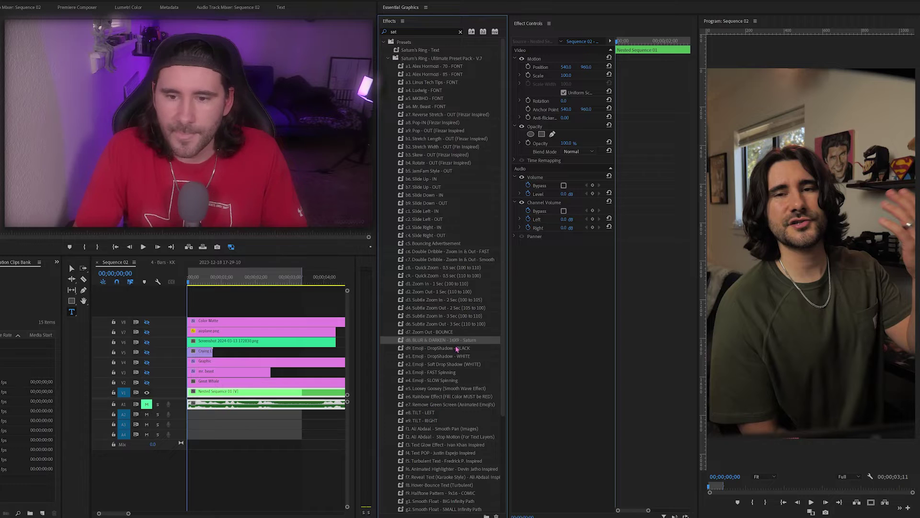
Step: Show the airplane.png track and the Great Whale background track in preparation for the emoji presets
{"action": "left_click_drag", "start_coordinate": [457, 349], "coordinate": [220, 355]}
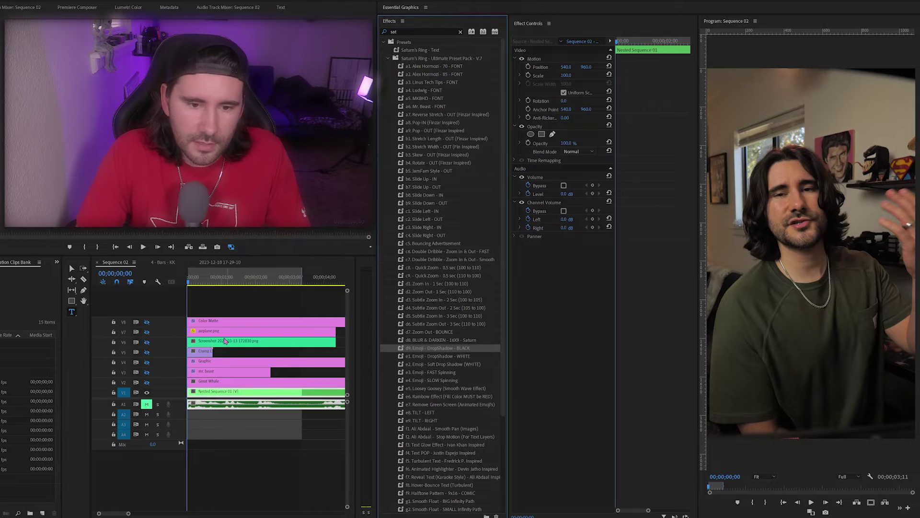
{"action": "left_click", "coordinate": [147, 331]}
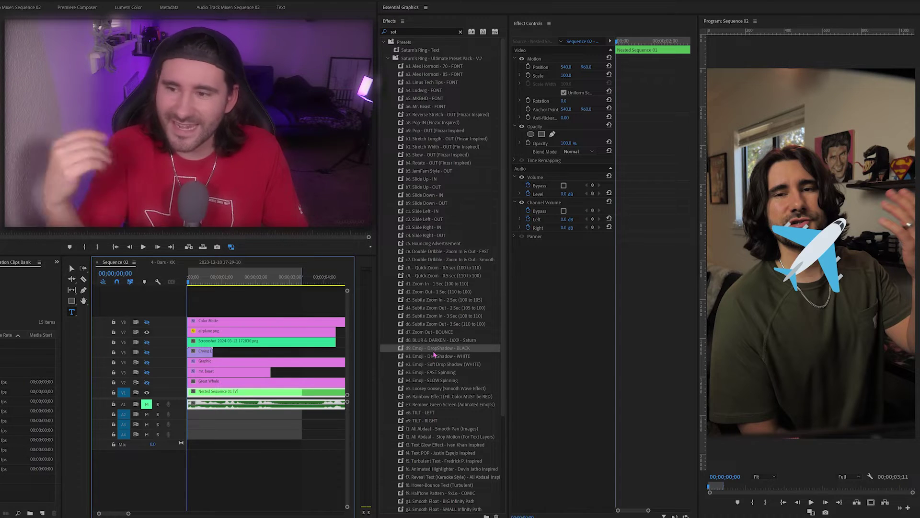
{"action": "left_click", "coordinate": [147, 382]}
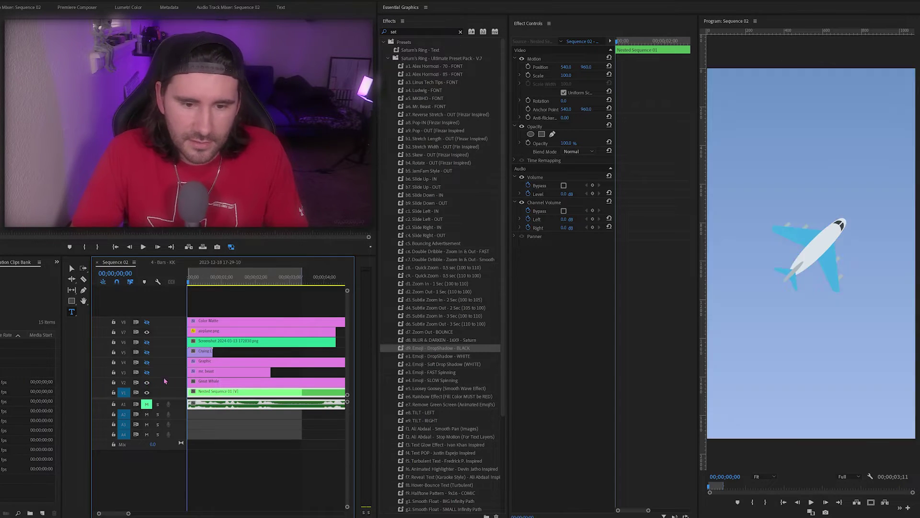
Step: Try the emoji drop shadow presets d9 (BLACK), e1 (WHITE) and e2 (soft white) one at a time on airplane.png, undoing each
{"action": "left_click_drag", "start_coordinate": [446, 362], "coordinate": [221, 333]}
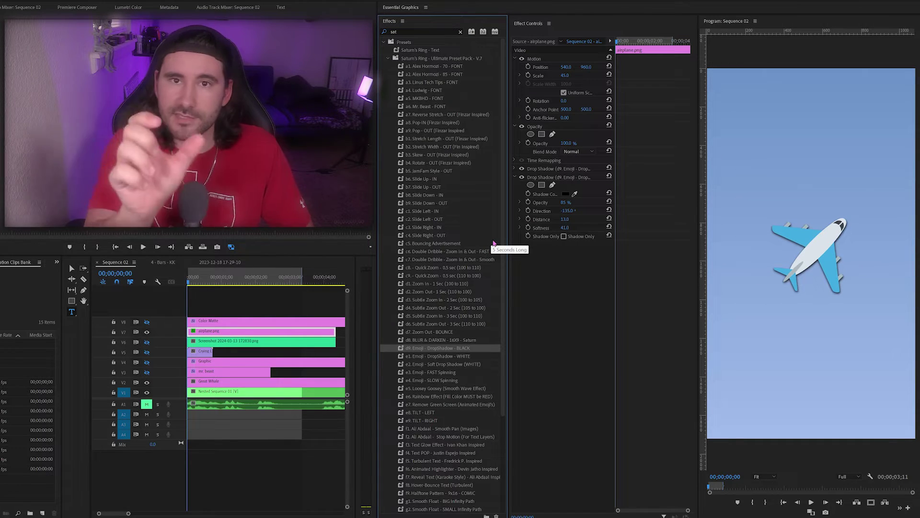
{"action": "key", "text": "ctrl+z"}
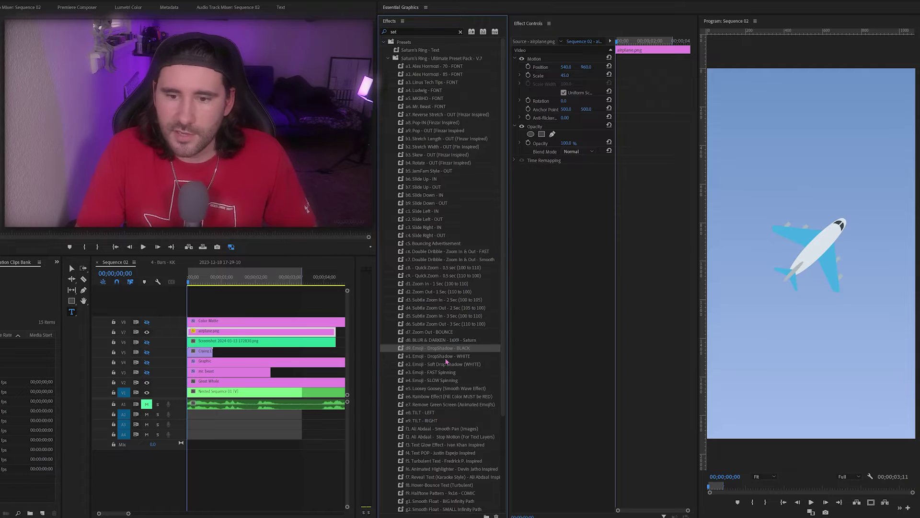
{"action": "left_click", "coordinate": [447, 357]}
{"action": "left_click_drag", "start_coordinate": [447, 357], "coordinate": [237, 332]}
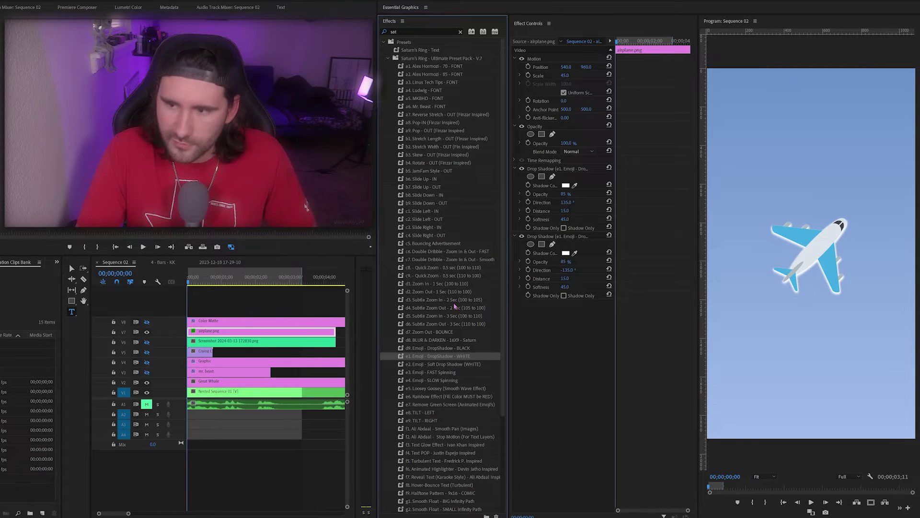
{"action": "key", "text": "ctrl+z"}
{"action": "left_click_drag", "start_coordinate": [462, 364], "coordinate": [319, 333]}
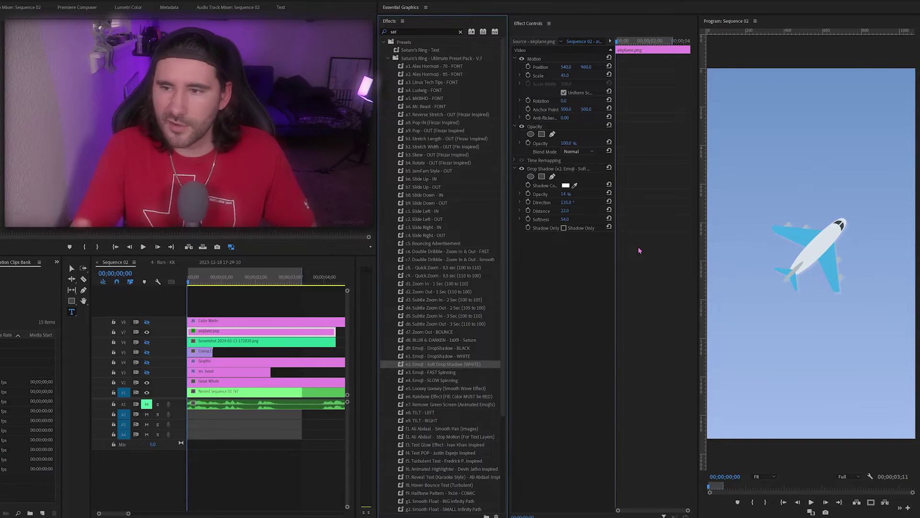
{"action": "key", "text": "ctrl+z"}
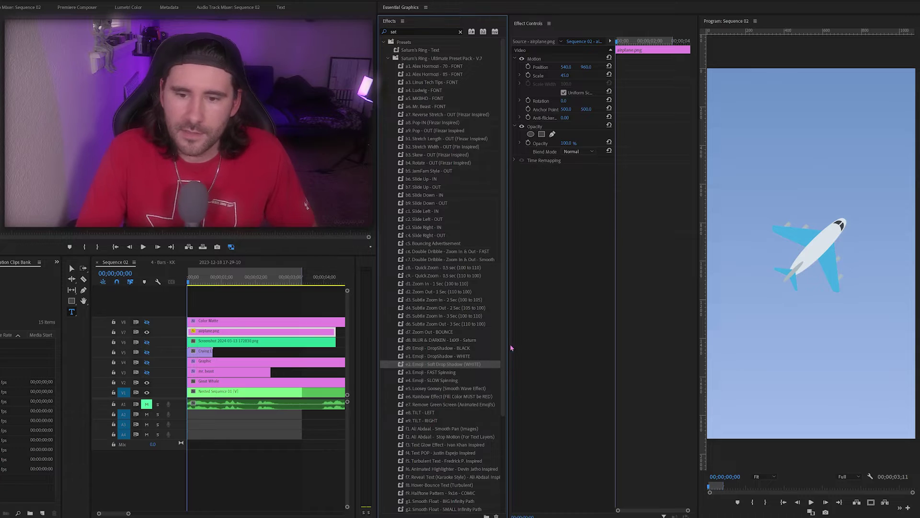
Step: Try the e3. Emoji - FAST Spinning preset on airplane.png in playback and undo it
{"action": "left_click_drag", "start_coordinate": [450, 373], "coordinate": [224, 332]}
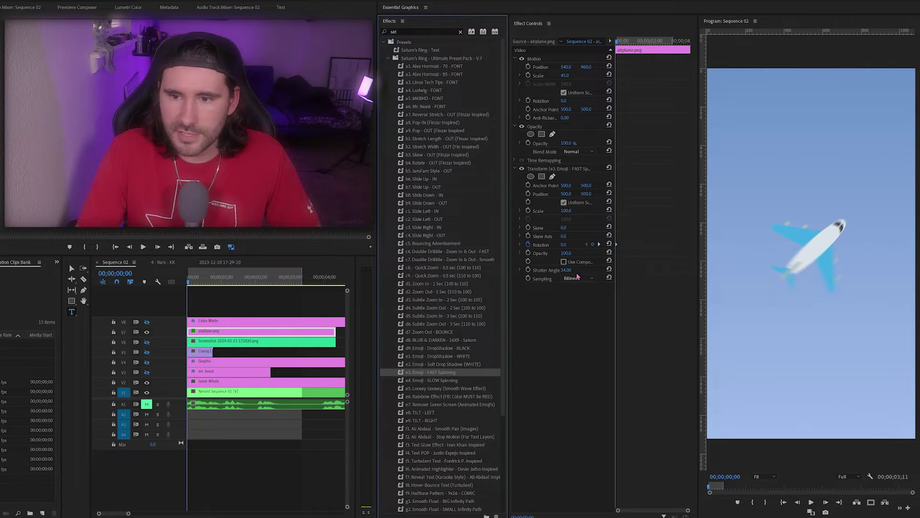
{"action": "key", "text": "space"}
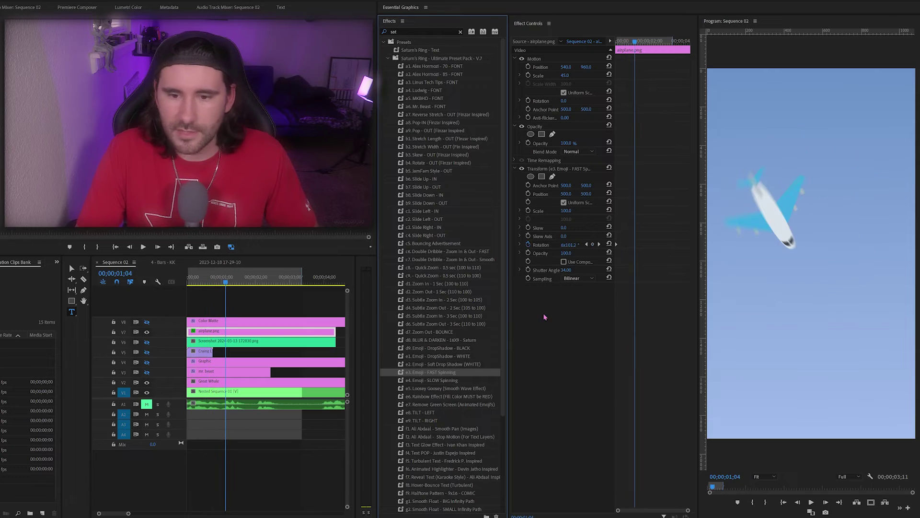
{"action": "key", "text": "ctrl+z"}
Step: Apply the e4. Emoji - SLOW Spinning preset to airplane.png and play it back
{"action": "left_click_drag", "start_coordinate": [433, 380], "coordinate": [227, 338]}
{"action": "key", "text": "space"}
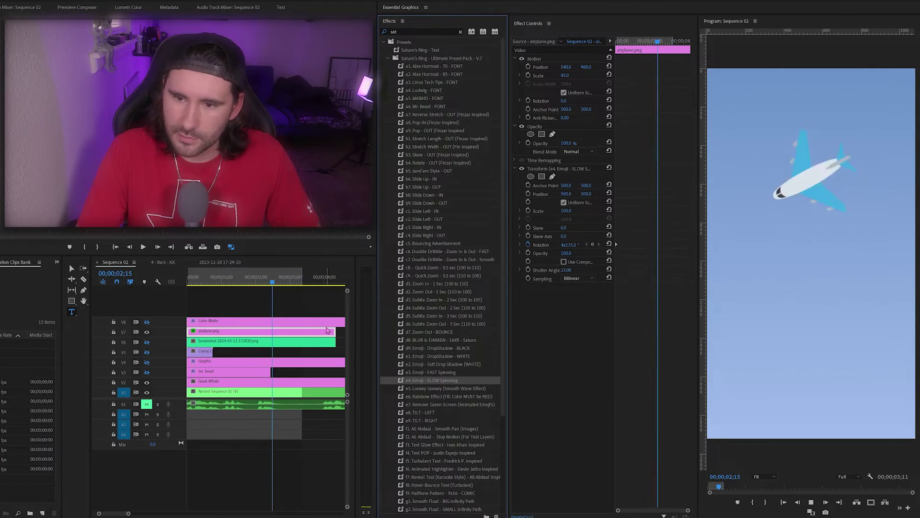
{"action": "key", "text": "space"}
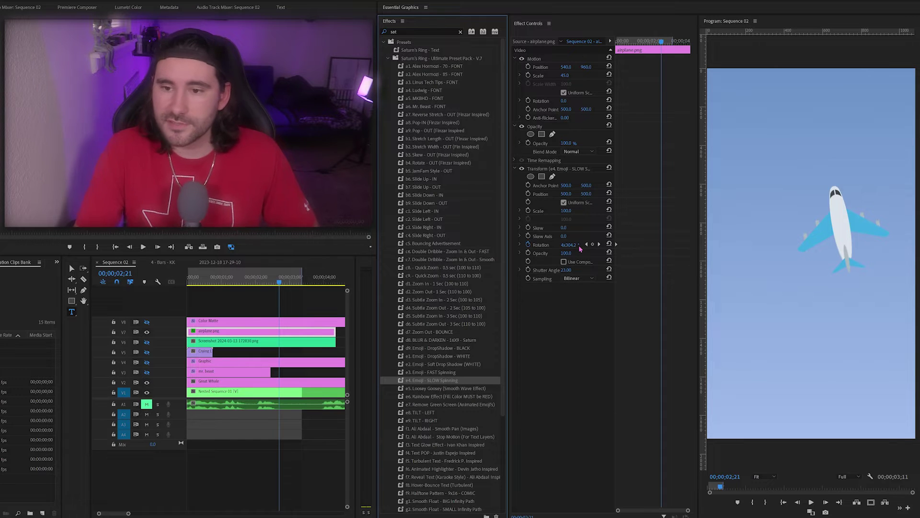
Step: Try a shutter angle of 360 in the Transform effect on airplane.png, playing from the start, and undo the last change
{"action": "left_click", "coordinate": [575, 269]}
{"action": "type", "text": "3"}
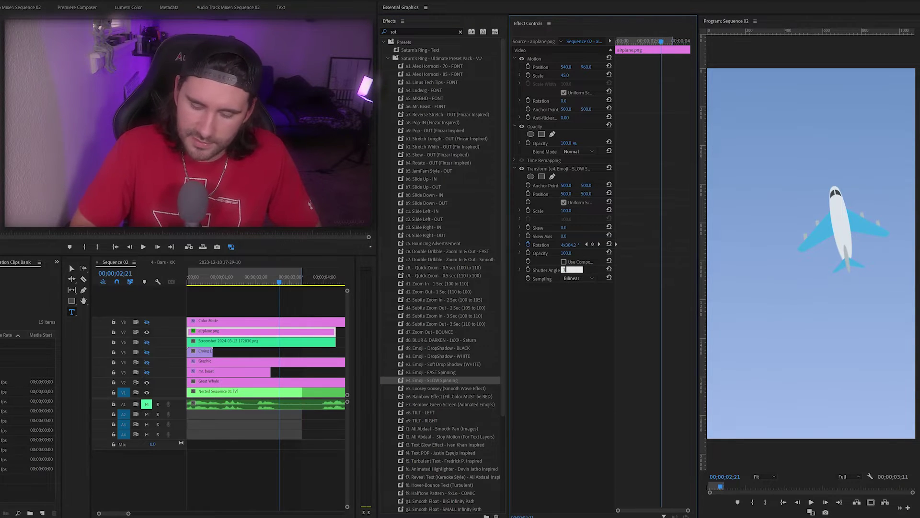
{"action": "type", "text": "60"}
{"action": "key", "text": "Return"}
{"action": "key", "text": "Home"}
{"action": "key", "text": "space"}
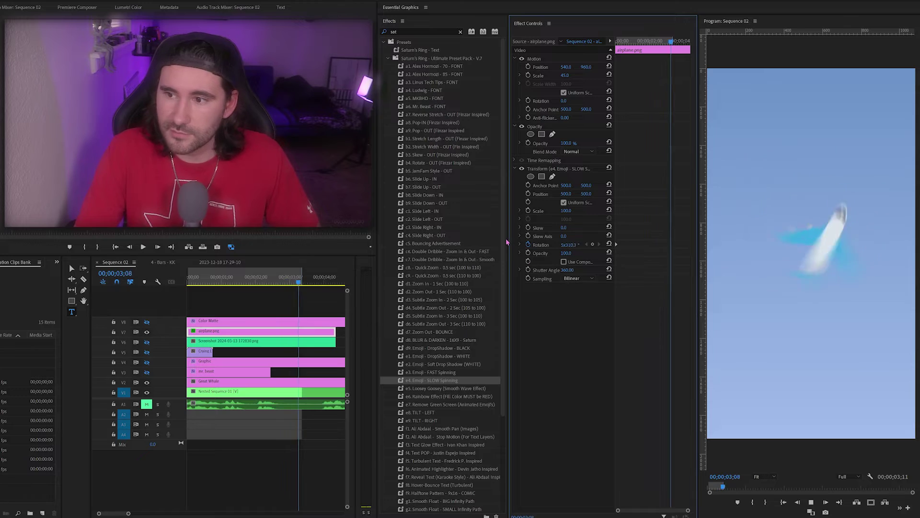
{"action": "key", "text": "space"}
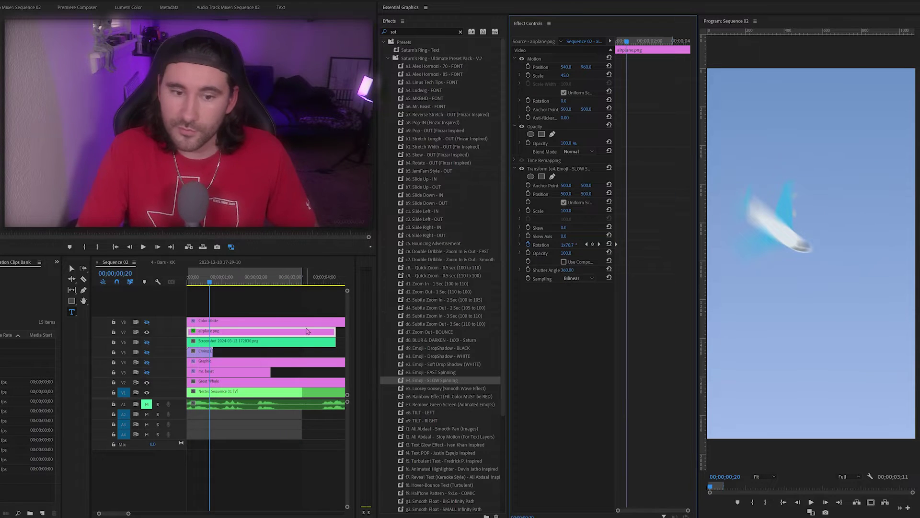
{"action": "key", "text": "ctrl+z"}
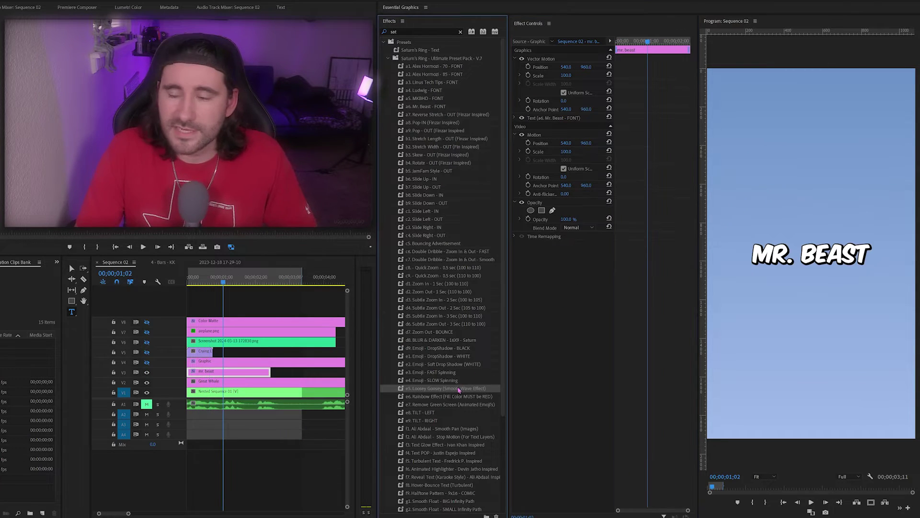
Step: Try the e5. Loosey Goosey (Smooth Wave Effect) preset on the mr. beast text clip, playing it from the start
{"action": "left_click_drag", "start_coordinate": [451, 388], "coordinate": [261, 373]}
{"action": "left_click_drag", "start_coordinate": [235, 279], "coordinate": [157, 283]}
{"action": "key", "text": "space"}
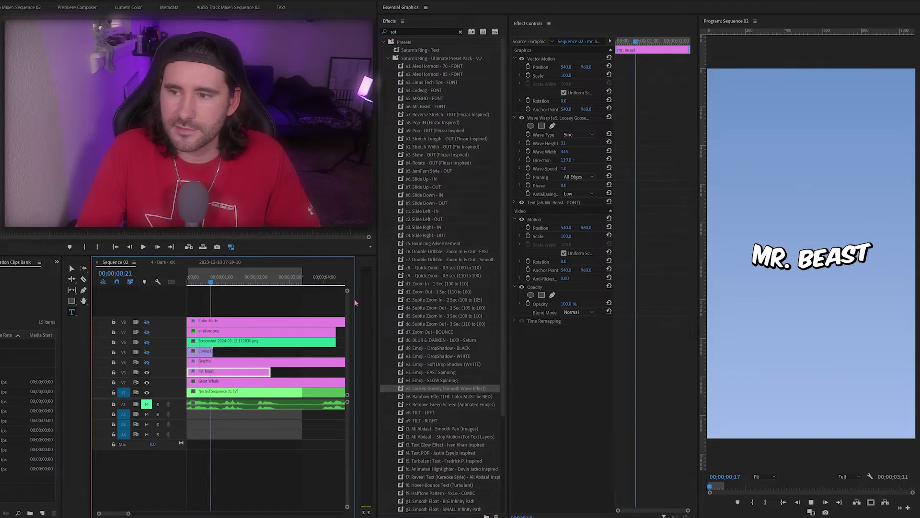
{"action": "key", "text": "space"}
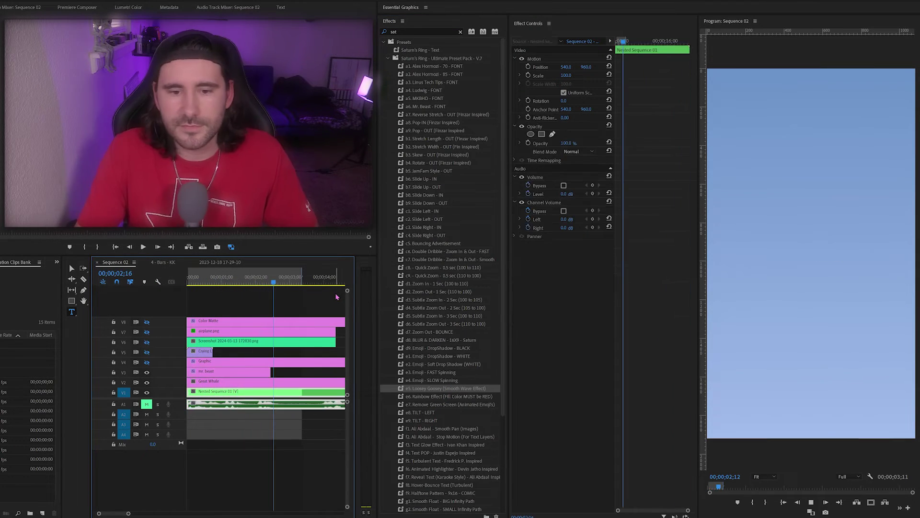
Step: Set the fill colour of the mr. beast text to red for the e6. Rainbow Effect preset
{"action": "left_click", "coordinate": [452, 397]}
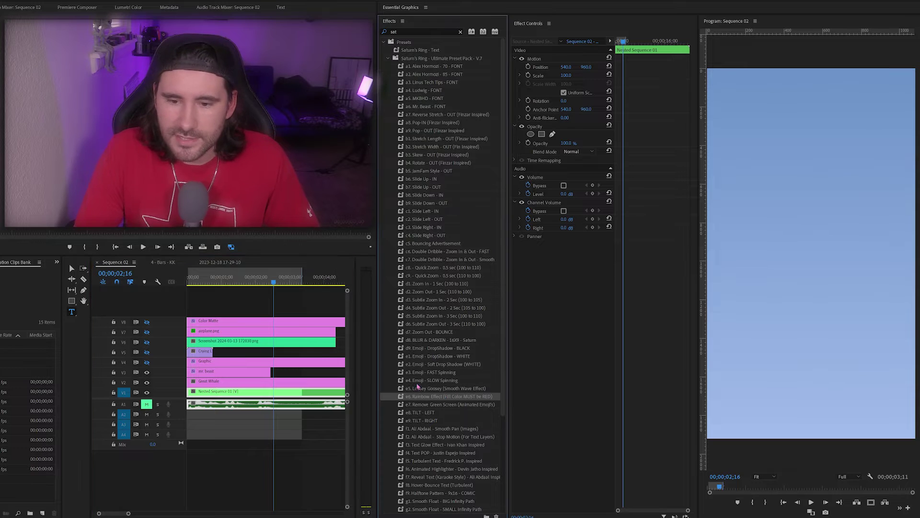
{"action": "left_click", "coordinate": [238, 283]}
{"action": "left_click", "coordinate": [225, 371]}
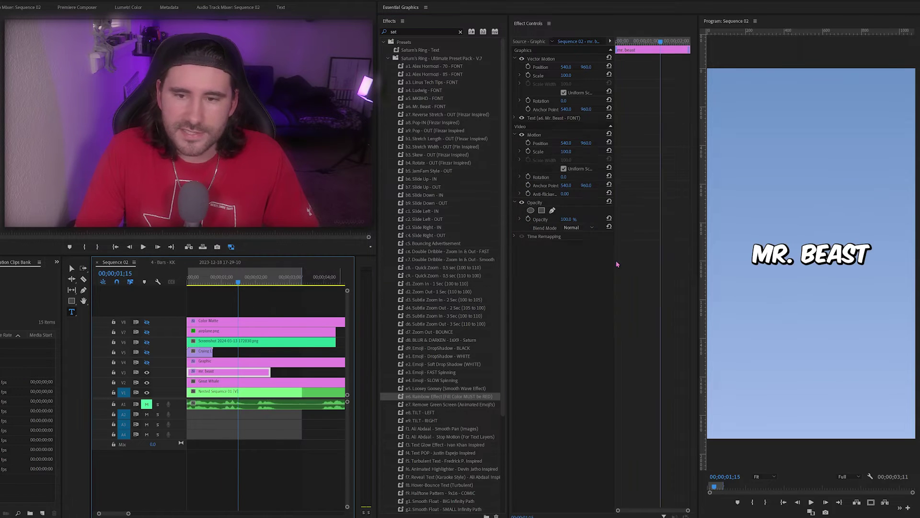
{"action": "left_click", "coordinate": [556, 118]}
{"action": "left_click", "coordinate": [550, 234]}
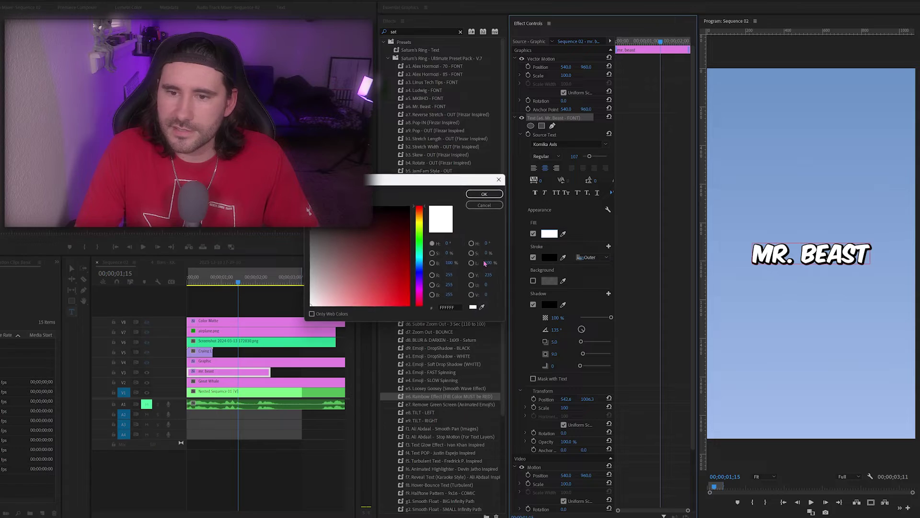
{"action": "left_click", "coordinate": [410, 207]}
{"action": "left_click", "coordinate": [487, 193]}
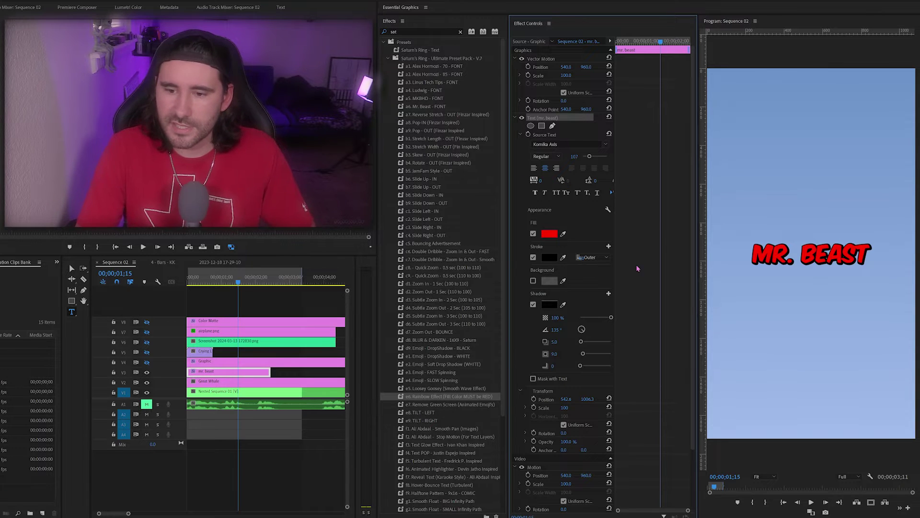
Step: Try the e6. Rainbow Effect preset on the red mr. beast text in playback and move its second Hue keyframe slightly further along
{"action": "scroll", "coordinate": [637, 268], "scroll_direction": "down", "scroll_amount": 1}
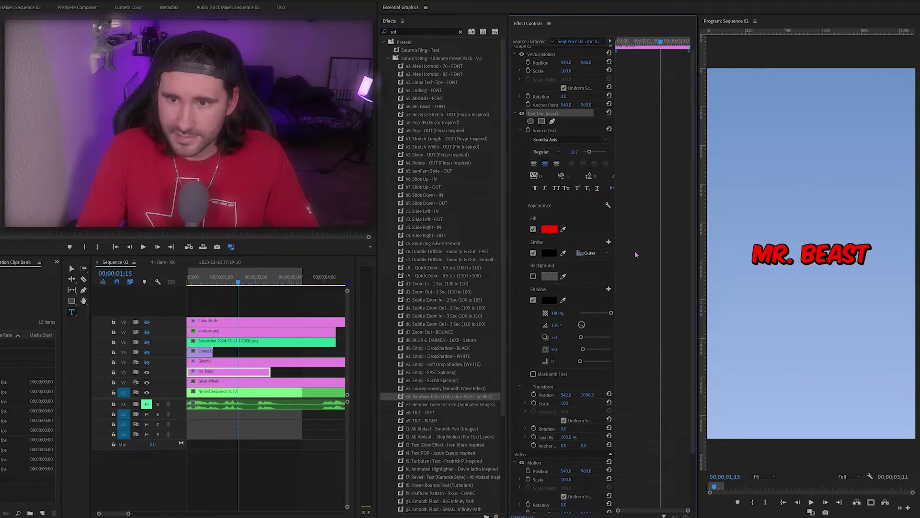
{"action": "scroll", "coordinate": [636, 254], "scroll_direction": "up", "scroll_amount": 1}
{"action": "left_click_drag", "start_coordinate": [444, 400], "coordinate": [239, 375]}
{"action": "key", "text": "space"}
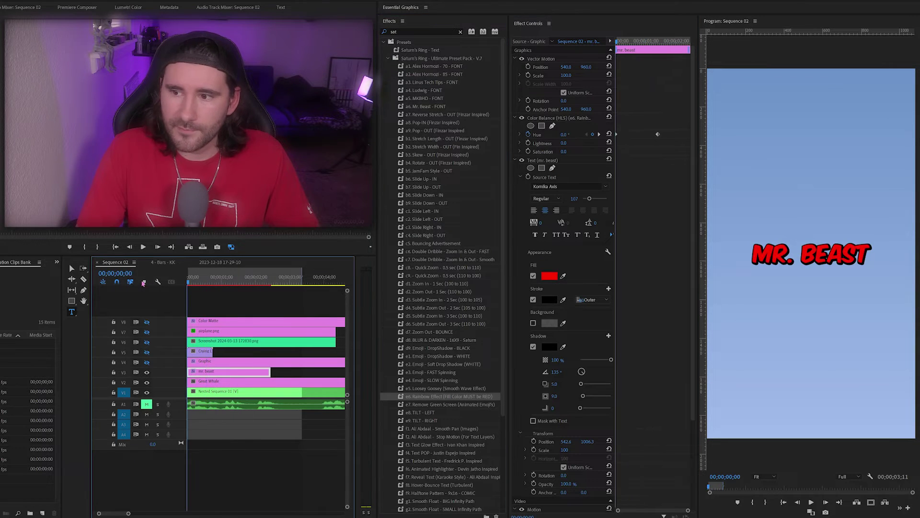
{"action": "key", "text": "space"}
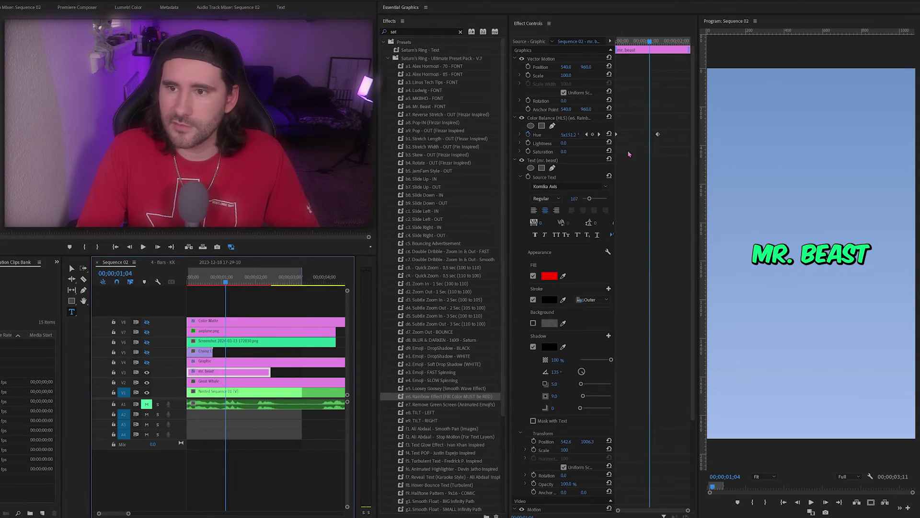
{"action": "mouse_move", "coordinate": [658, 135]}
{"action": "left_mouse_down"}
{"action": "mouse_move", "coordinate": [686, 135]}
{"action": "mouse_move", "coordinate": [667, 135]}
{"action": "left_mouse_up"}
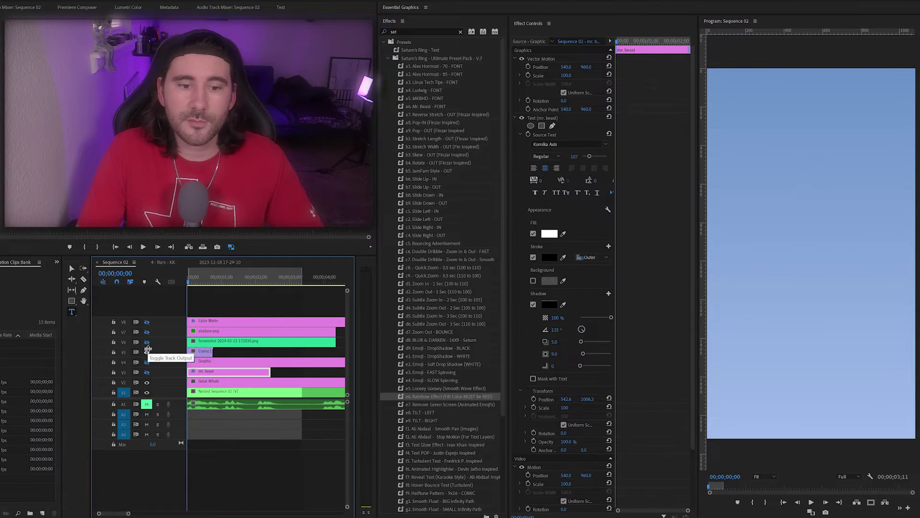
Step: Show track V5, try the e7. Remove Green Screen (Animated Emojis) preset on Crying Laughing.mp4, and undo it
{"action": "left_click", "coordinate": [147, 352]}
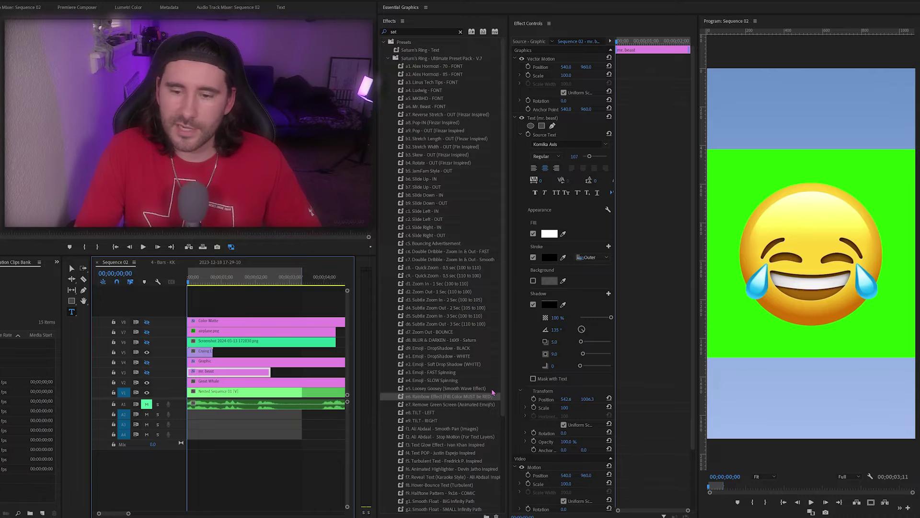
{"action": "left_click", "coordinate": [458, 405]}
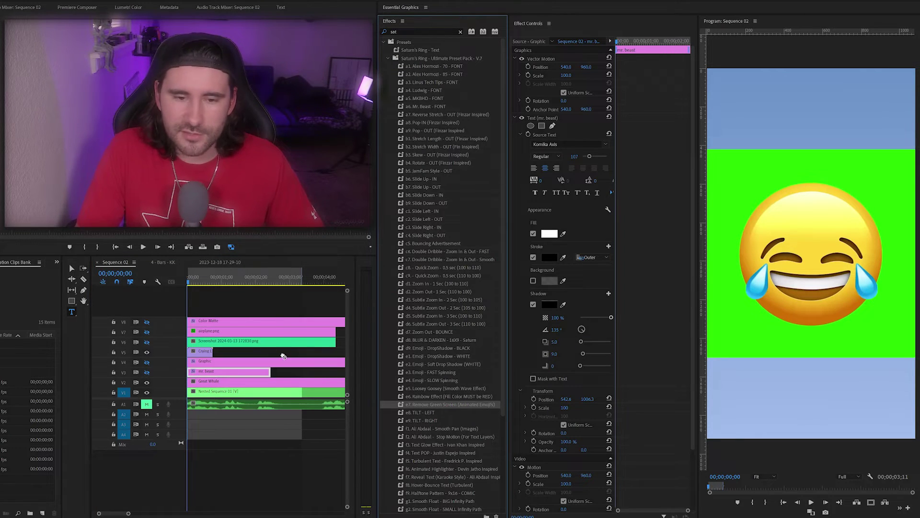
{"action": "left_click_drag", "start_coordinate": [283, 356], "coordinate": [202, 351]}
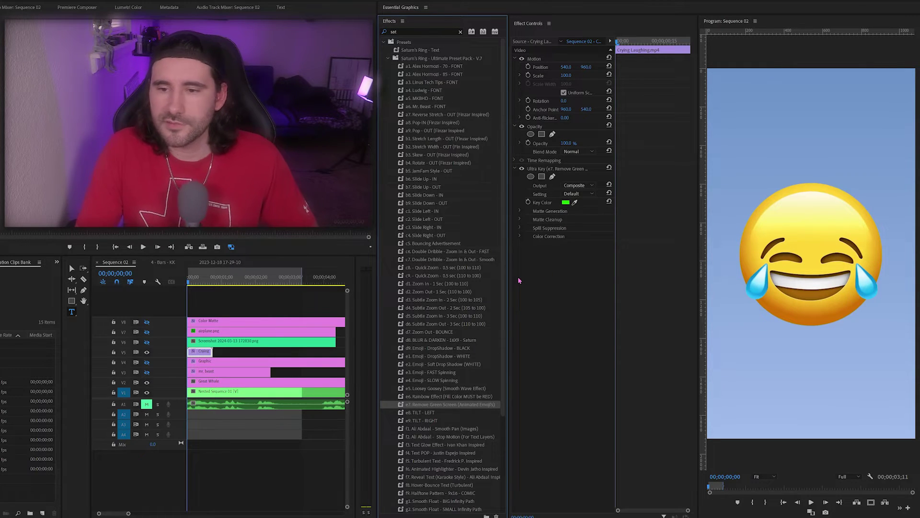
{"action": "key", "text": "ctrl+z"}
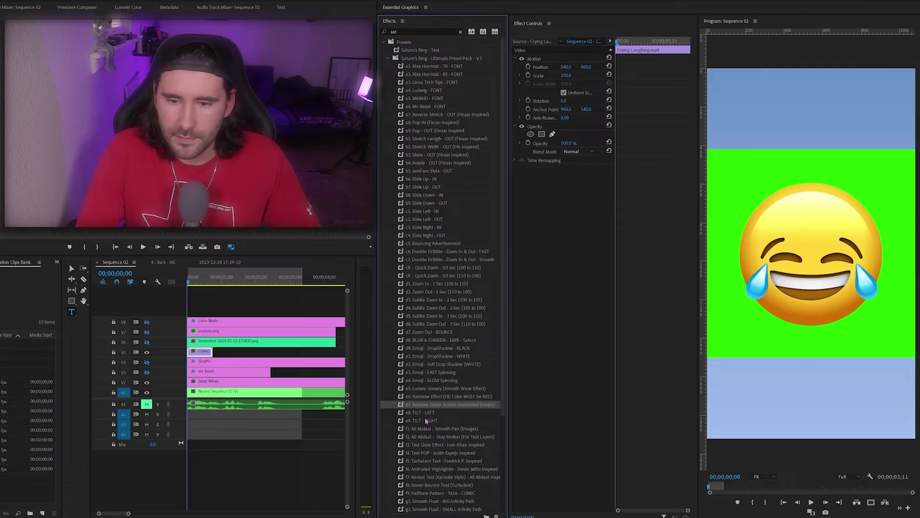
Step: Swap the visible track from V5 to V3 and try the e8. TILT - LEFT and e9. TILT - RIGHT presets on the mr. beast text, undoing each
{"action": "left_click", "coordinate": [430, 413]}
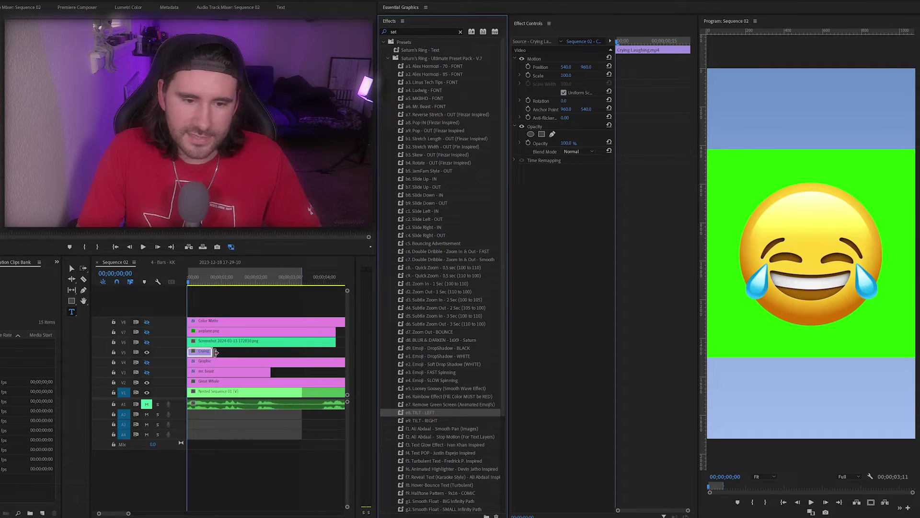
{"action": "left_click", "coordinate": [147, 353]}
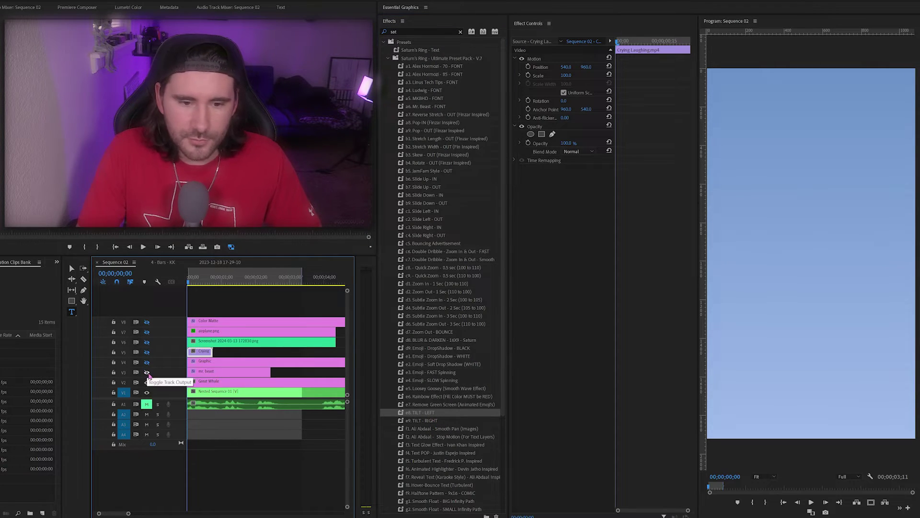
{"action": "left_click", "coordinate": [147, 373]}
{"action": "left_click_drag", "start_coordinate": [430, 414], "coordinate": [230, 372]}
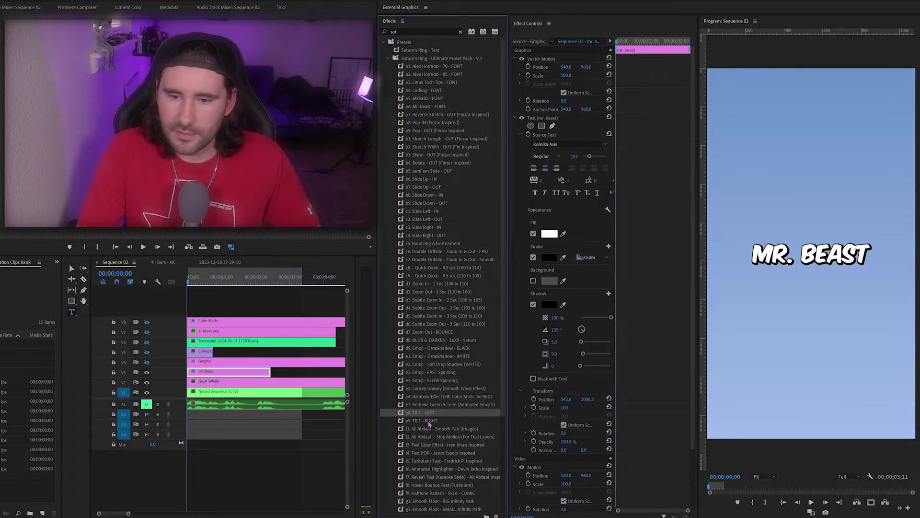
{"action": "left_click_drag", "start_coordinate": [422, 420], "coordinate": [230, 372]}
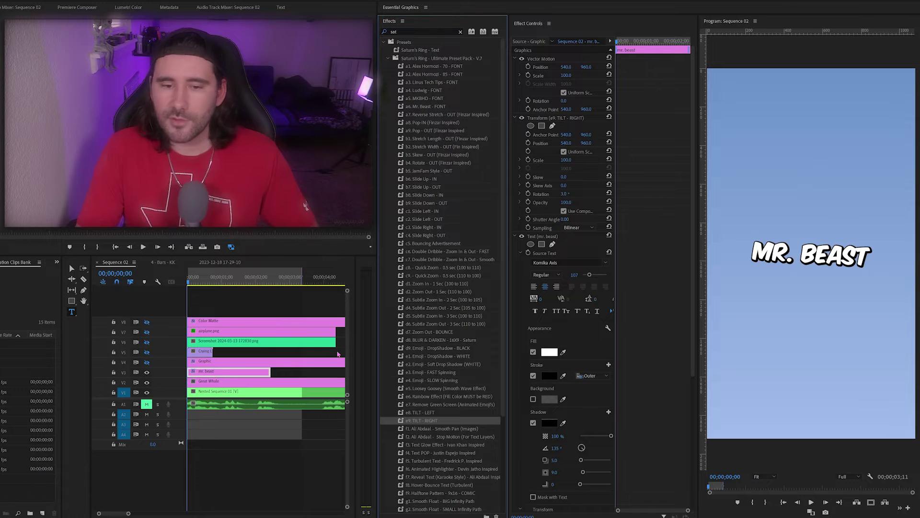
{"action": "key", "text": "ctrl+z"}
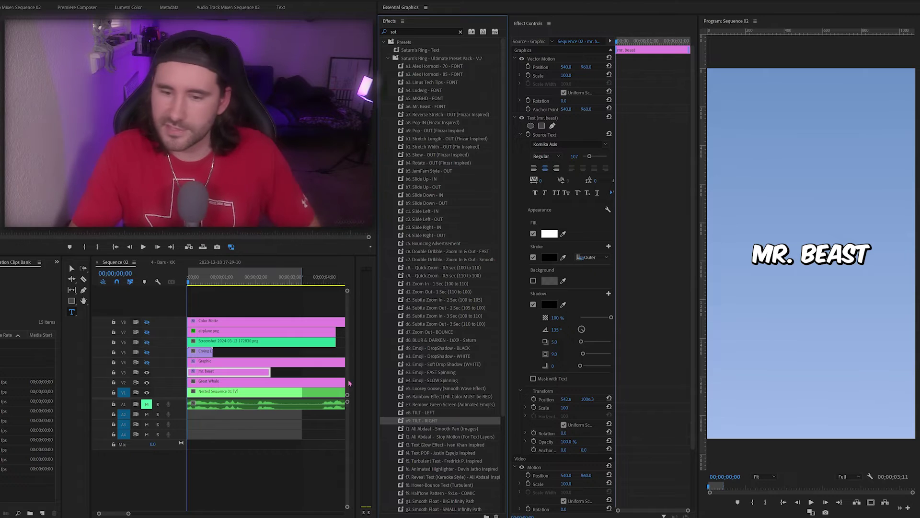
Step: Show V6 instead of V3, try the f1. Ali Abdaal - Smooth Pan (Images) preset on the screenshot image in playback, and undo it
{"action": "scroll", "coordinate": [442, 382], "scroll_direction": "down", "scroll_amount": 3}
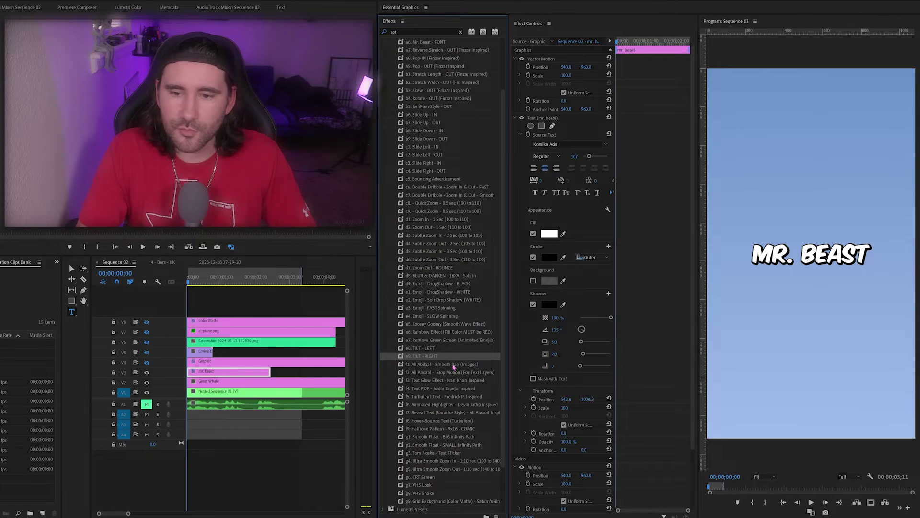
{"action": "left_click", "coordinate": [453, 366]}
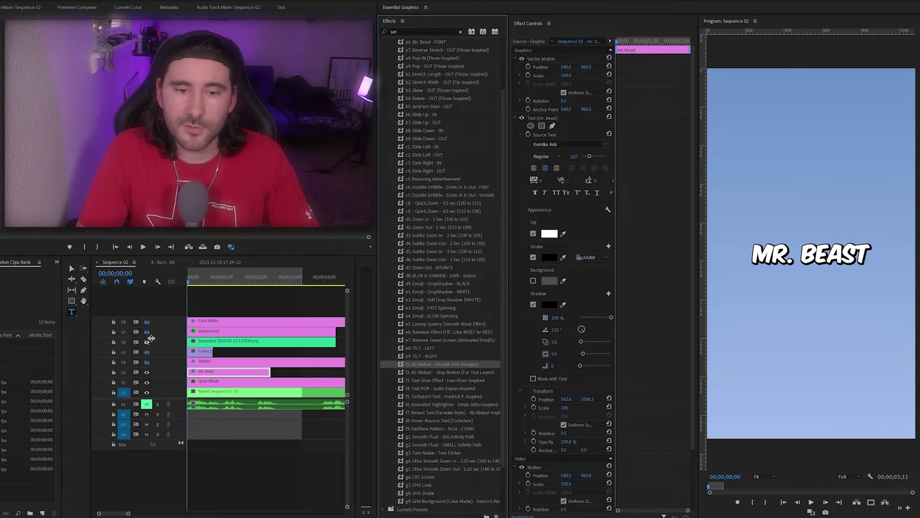
{"action": "left_click", "coordinate": [147, 373]}
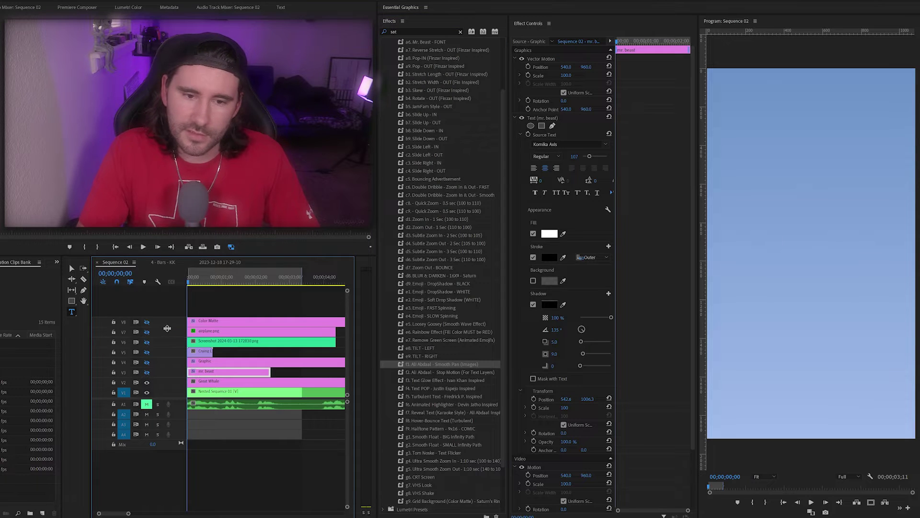
{"action": "left_click", "coordinate": [148, 342]}
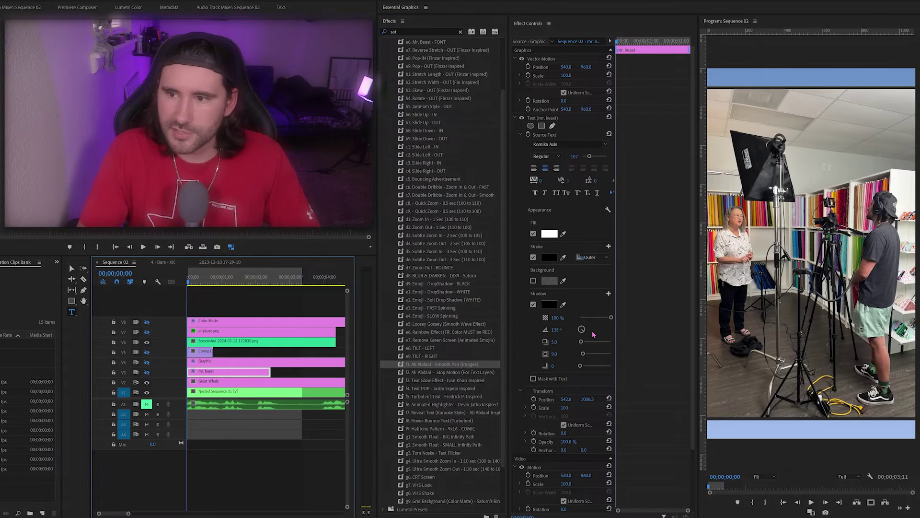
{"action": "left_click_drag", "start_coordinate": [462, 366], "coordinate": [243, 345]}
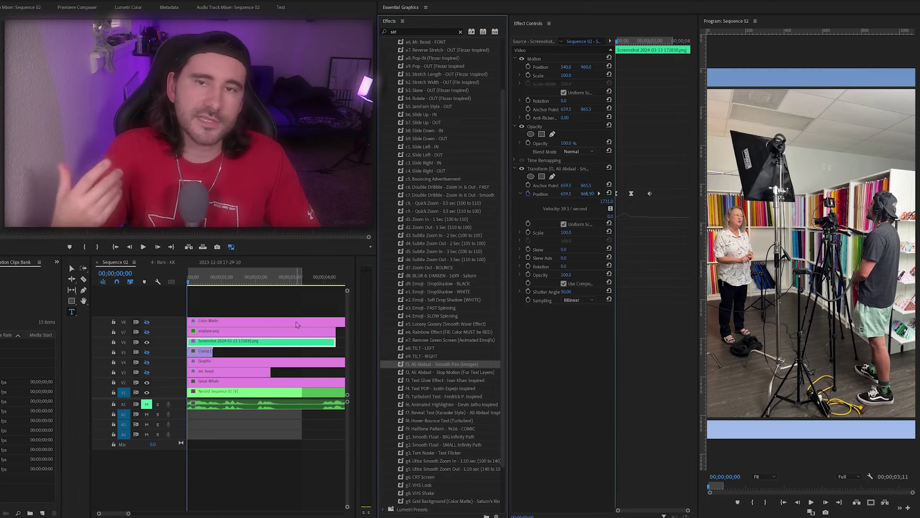
{"action": "key", "text": "space"}
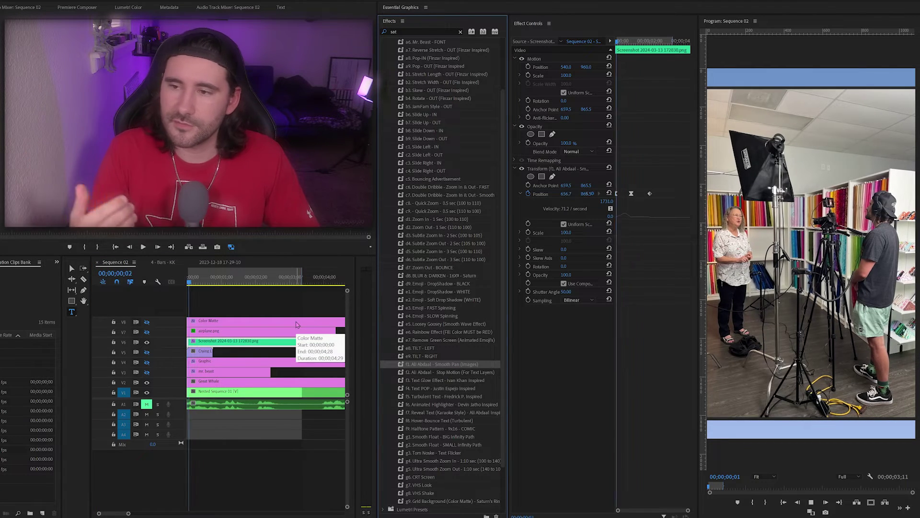
{"action": "key", "text": "space"}
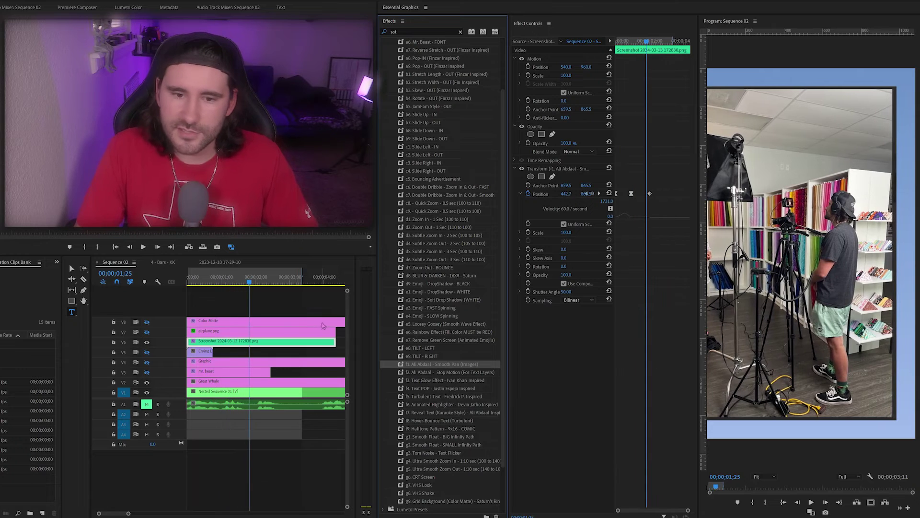
{"action": "left_click_drag", "start_coordinate": [262, 277], "coordinate": [179, 301]}
{"action": "key", "text": "space"}
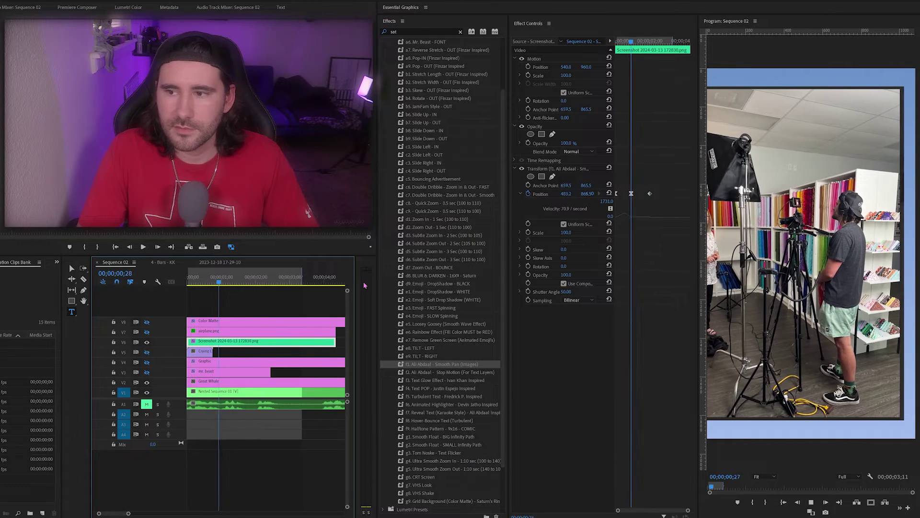
{"action": "key", "text": "ctrl+z"}
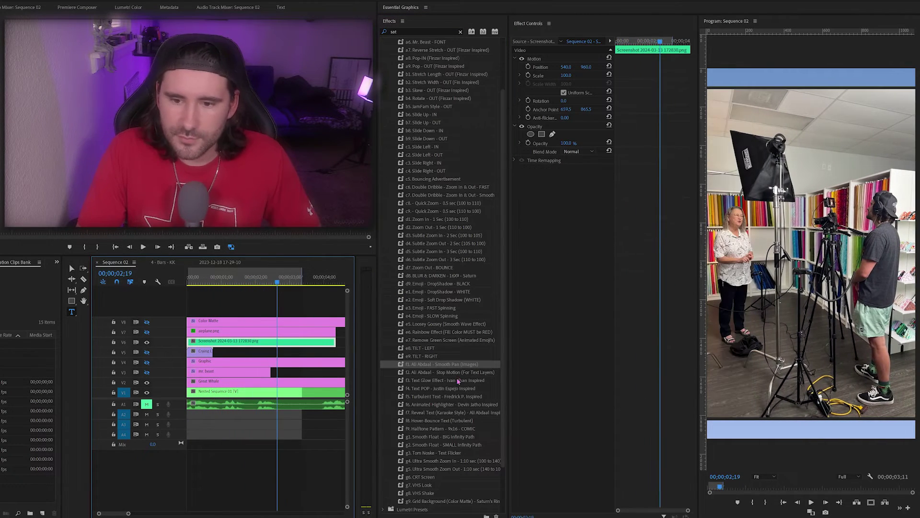
Step: Show V3 instead of V6 and try the f2. Ali Abdaal - Stop Motion (For Text Layers) preset on the mr. beast text
{"action": "left_click", "coordinate": [147, 342]}
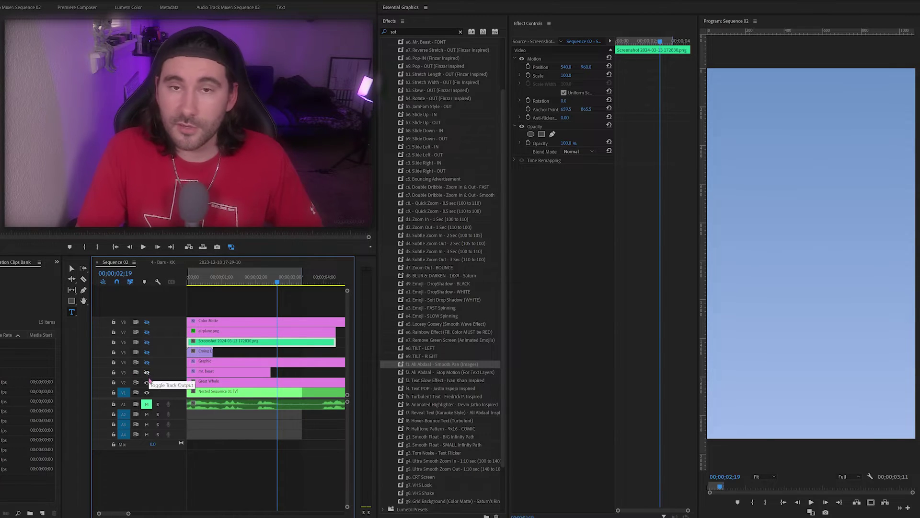
{"action": "left_click_drag", "start_coordinate": [261, 283], "coordinate": [147, 285]}
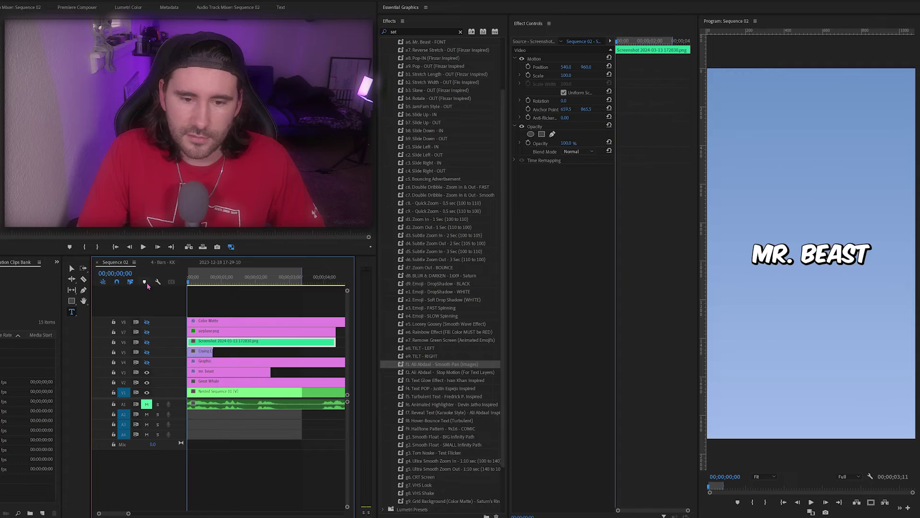
{"action": "left_click_drag", "start_coordinate": [451, 376], "coordinate": [264, 373]}
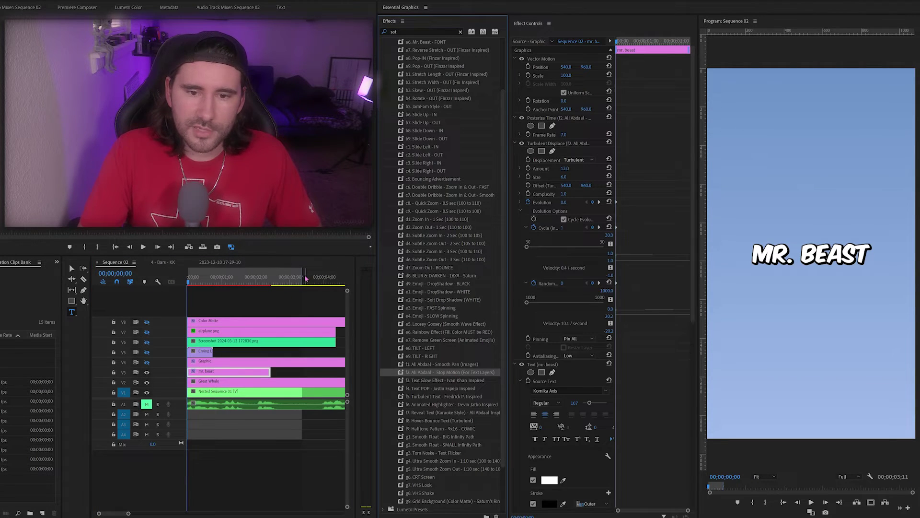
{"action": "left_click_drag", "start_coordinate": [303, 275], "coordinate": [271, 277]}
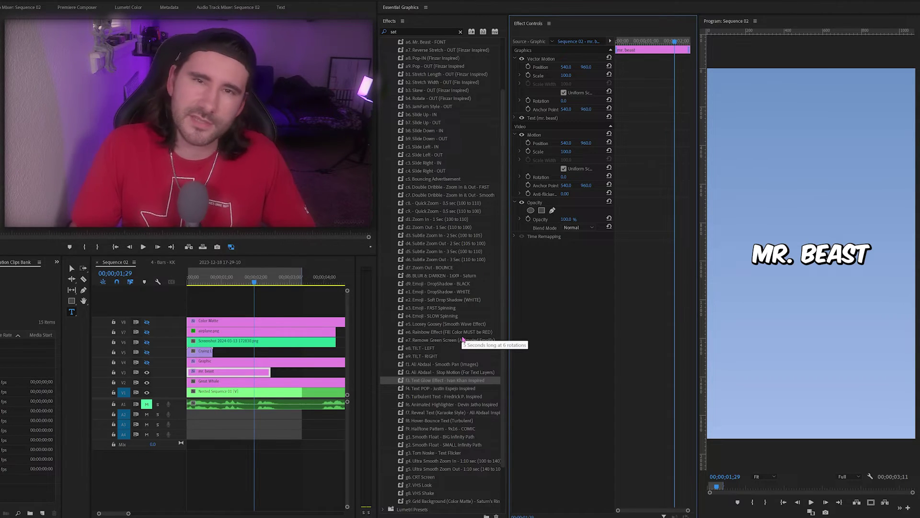
Step: Apply the f3. Text Glow Effect preset to the mr. beast clip and duplicate its text layer above the Gaussian Blur
{"action": "left_click_drag", "start_coordinate": [446, 380], "coordinate": [228, 371]}
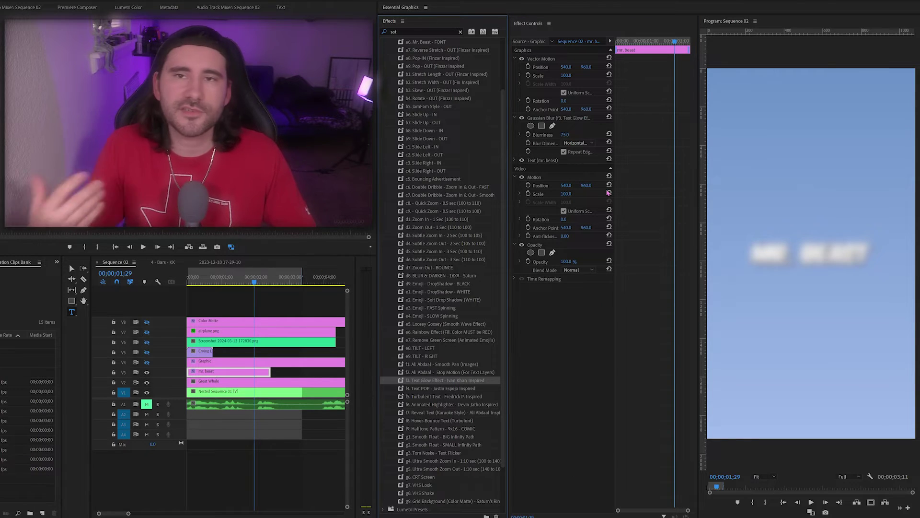
{"action": "left_click", "coordinate": [543, 162]}
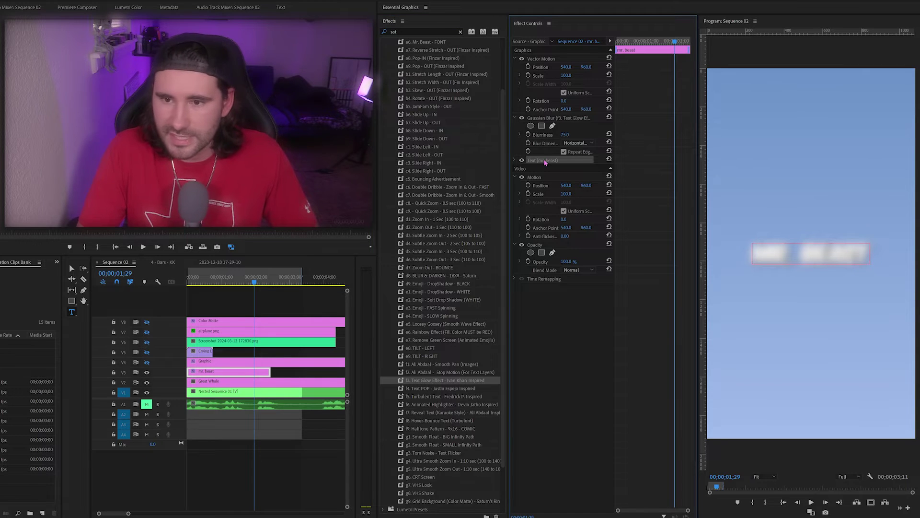
{"action": "left_click_drag", "start_coordinate": [545, 163], "coordinate": [546, 163]}
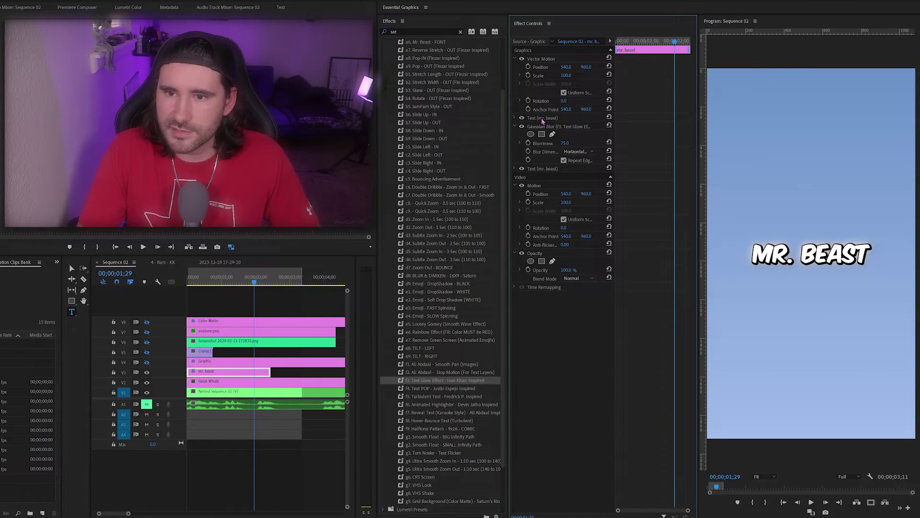
Step: Delete the duplicated text layer and the preset's Gaussian Blur from the mr. beast clip
{"action": "left_click", "coordinate": [541, 119]}
{"action": "left_click", "coordinate": [515, 127]}
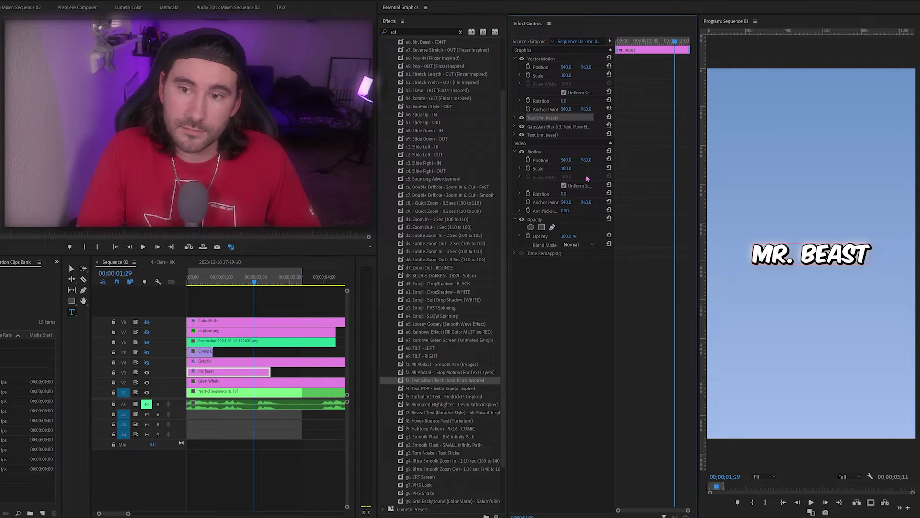
{"action": "key", "text": "Delete"}
{"action": "key", "text": "Delete"}
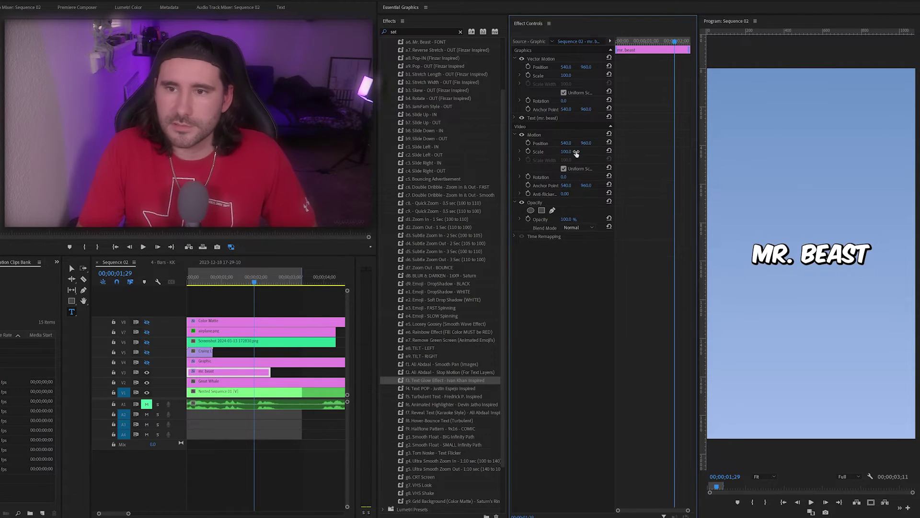
Step: Try the f4. Text POP preset on the mr. beast clip with a Shutter Angle of 360, playing it from the start
{"action": "left_click", "coordinate": [443, 389]}
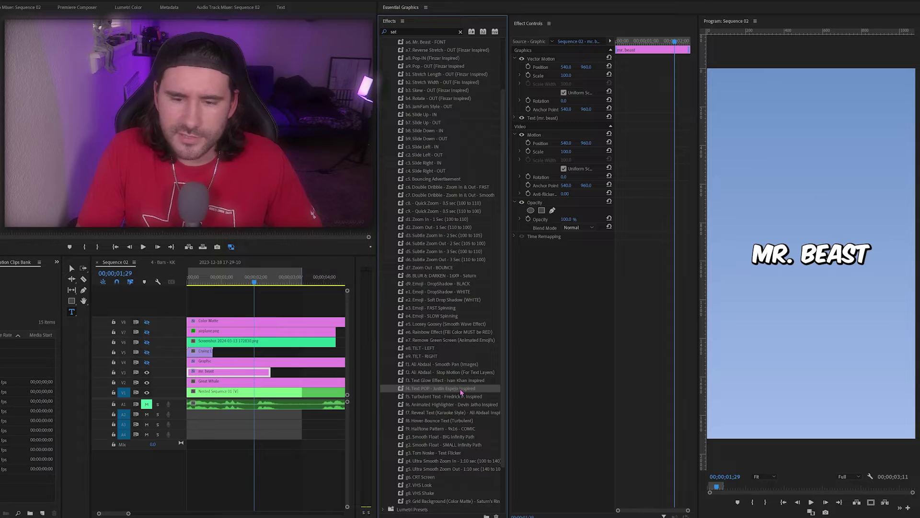
{"action": "left_click_drag", "start_coordinate": [461, 392], "coordinate": [251, 373]}
{"action": "left_click_drag", "start_coordinate": [256, 281], "coordinate": [165, 299]}
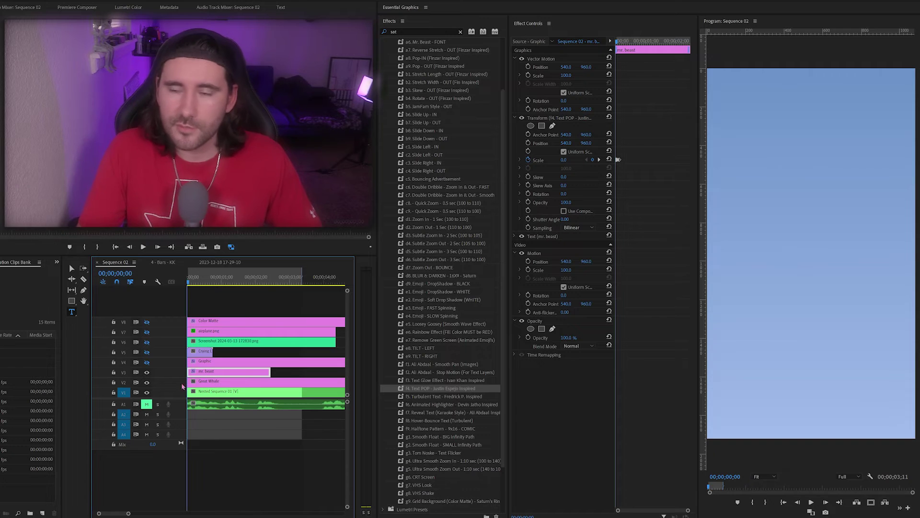
{"action": "mouse_move", "coordinate": [622, 43]}
{"action": "left_mouse_down"}
{"action": "mouse_move", "coordinate": [631, 45]}
{"action": "mouse_move", "coordinate": [605, 47]}
{"action": "left_mouse_up"}
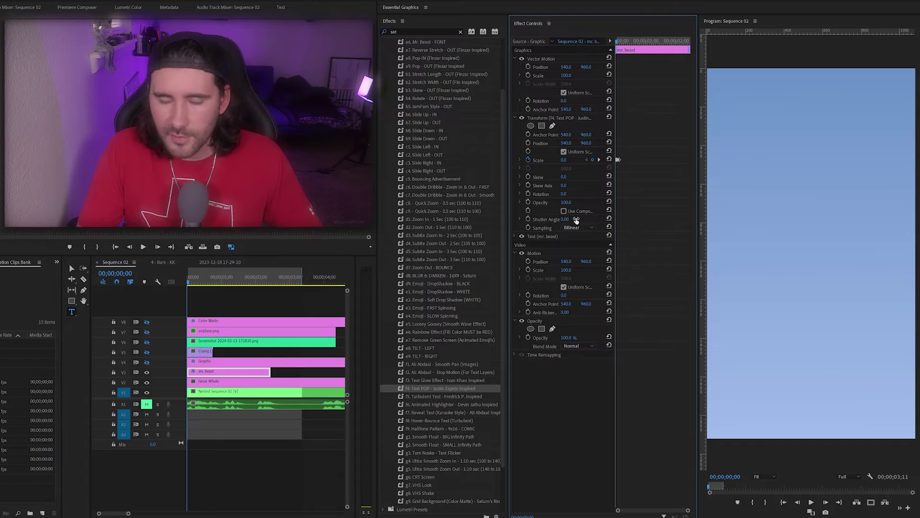
{"action": "type", "text": "360"}
{"action": "key", "text": "Return"}
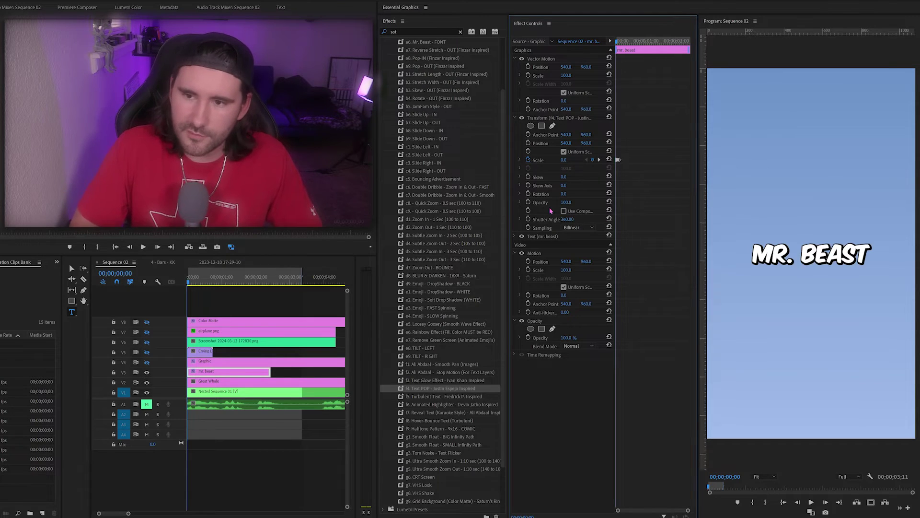
{"action": "key", "text": "space"}
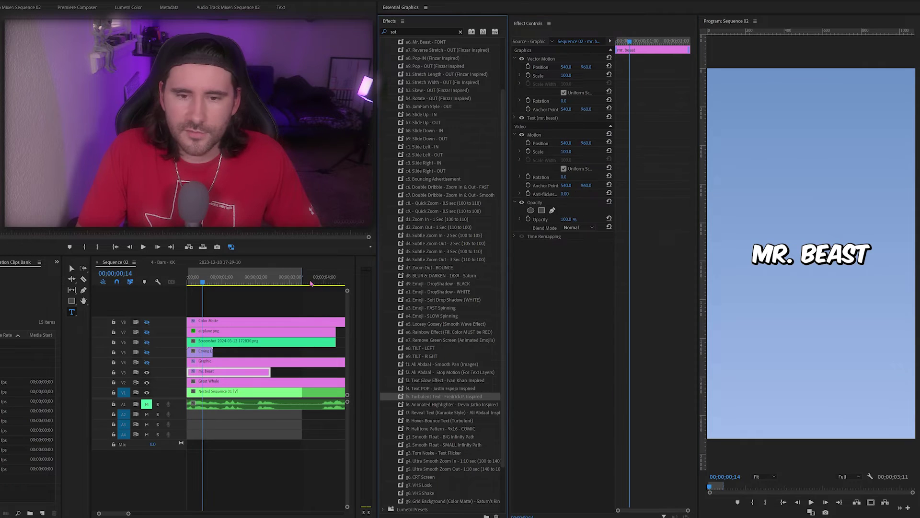
Step: Shorten the in-out range to the end of the mr. beast clip and try the f5. Turbulent Text preset on it in playback
{"action": "left_click", "coordinate": [301, 278]}
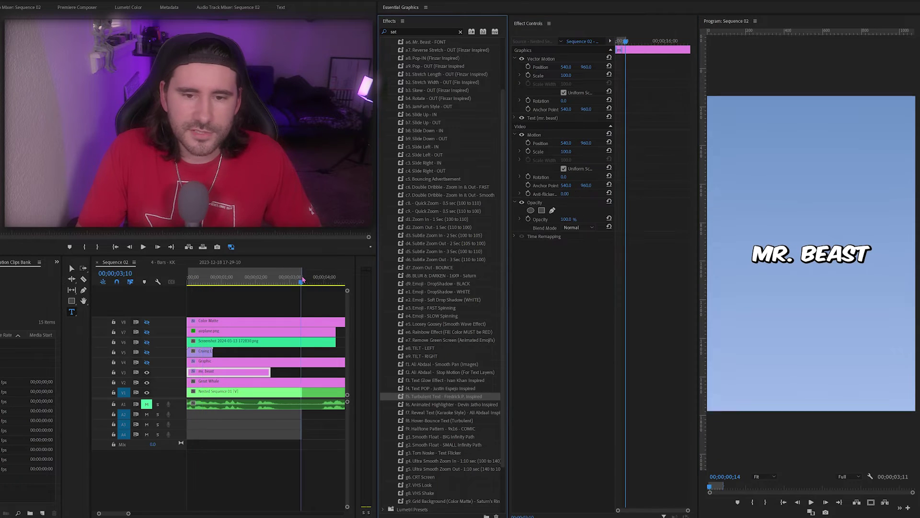
{"action": "left_click_drag", "start_coordinate": [302, 275], "coordinate": [270, 280]}
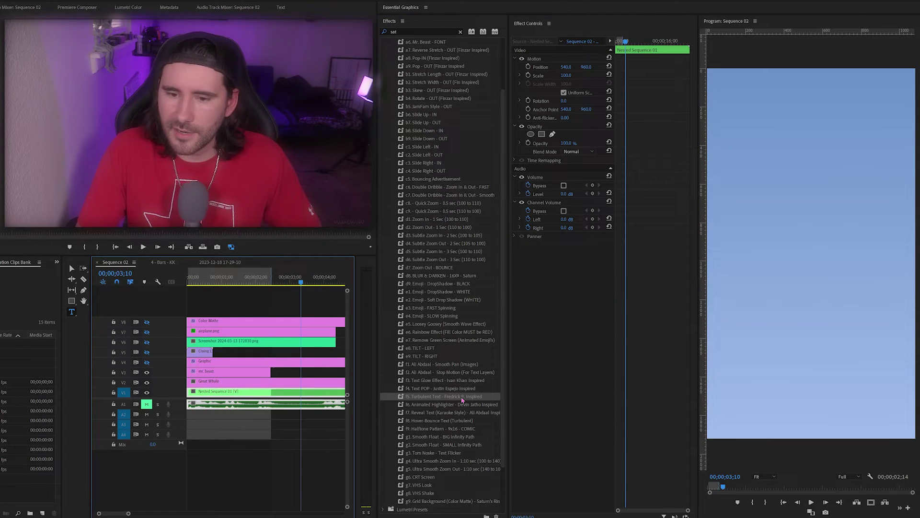
{"action": "mouse_move", "coordinate": [460, 400]}
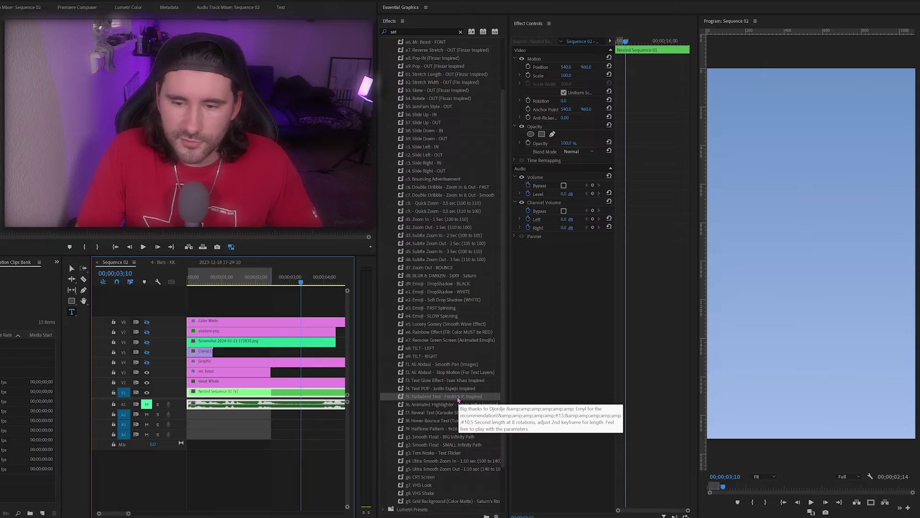
{"action": "left_click_drag", "start_coordinate": [459, 398], "coordinate": [245, 372]}
{"action": "left_click_drag", "start_coordinate": [261, 283], "coordinate": [255, 284]}
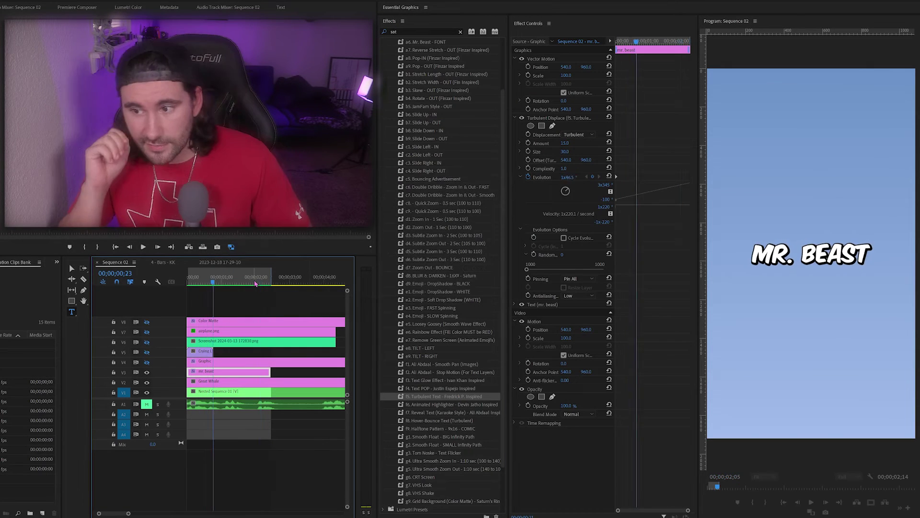
{"action": "key", "text": "space"}
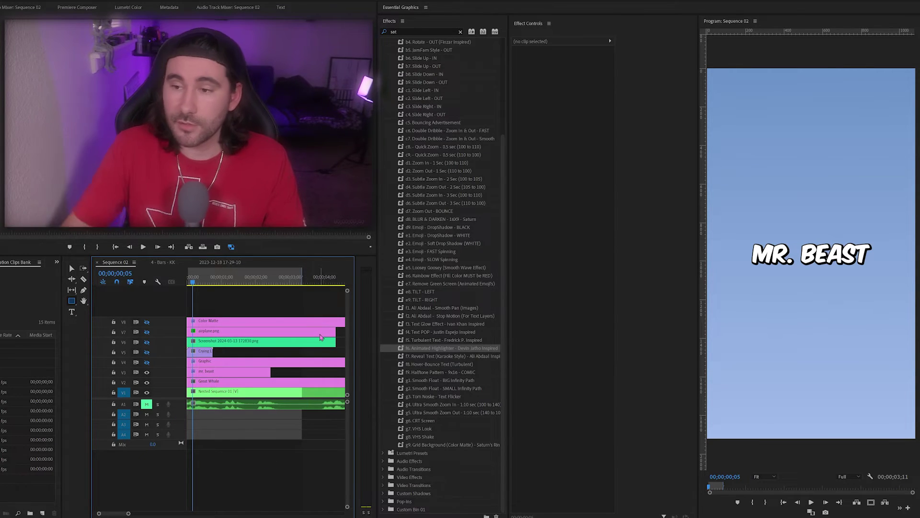
Step: Draw a rectangle above the mr. beast text, hide its shape layer, and apply the f6. Animated Highlighter preset to the new graphic
{"action": "left_click_drag", "start_coordinate": [748, 171], "coordinate": [858, 212]}
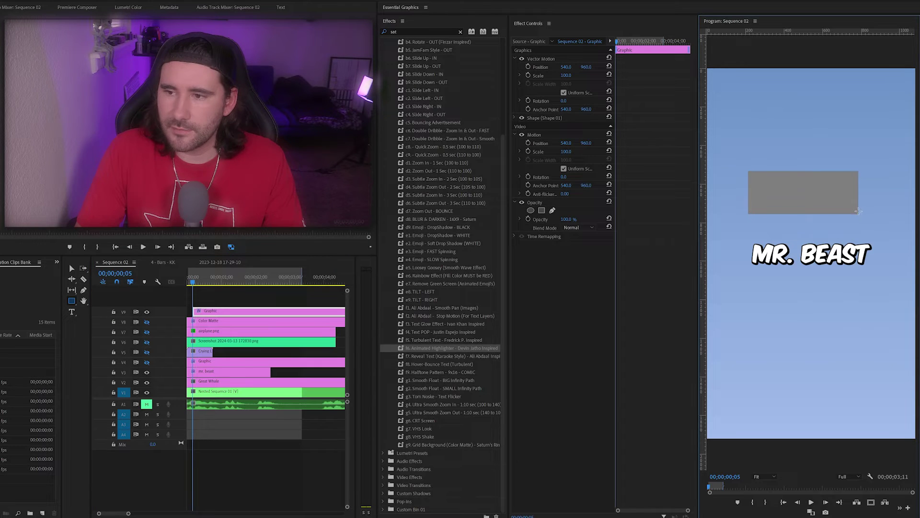
{"action": "left_click", "coordinate": [522, 118]}
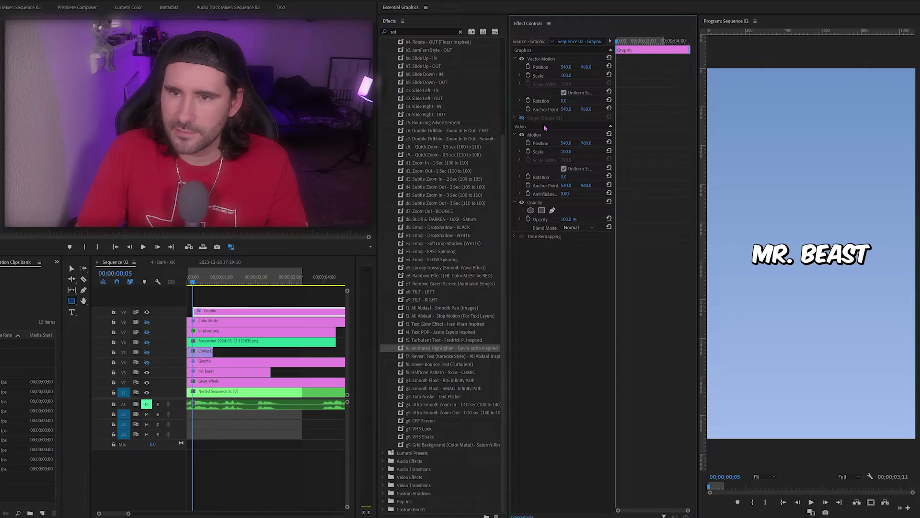
{"action": "mouse_move", "coordinate": [432, 350]}
{"action": "left_mouse_down"}
{"action": "mouse_move", "coordinate": [554, 184]}
{"action": "mouse_move", "coordinate": [556, 115]}
{"action": "left_mouse_up"}
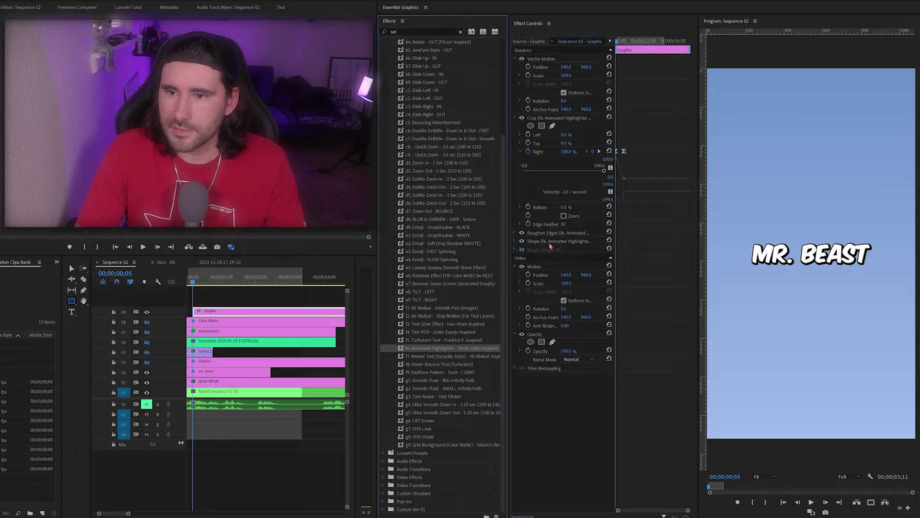
{"action": "left_click_drag", "start_coordinate": [622, 40], "coordinate": [633, 42]}
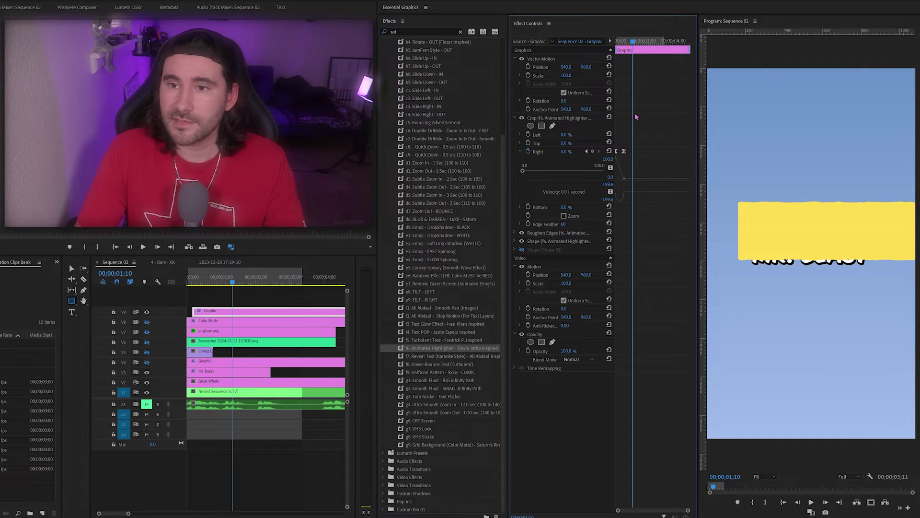
Step: Fit the highlighter over the text with scale 61, position 361, 1036 and Color blend mode, preview it, and delete the graphic clip
{"action": "mouse_move", "coordinate": [566, 75]}
{"action": "left_mouse_down"}
{"action": "mouse_move", "coordinate": [552, 75]}
{"action": "mouse_move", "coordinate": [575, 71]}
{"action": "mouse_move", "coordinate": [537, 68]}
{"action": "mouse_move", "coordinate": [610, 67]}
{"action": "left_mouse_up"}
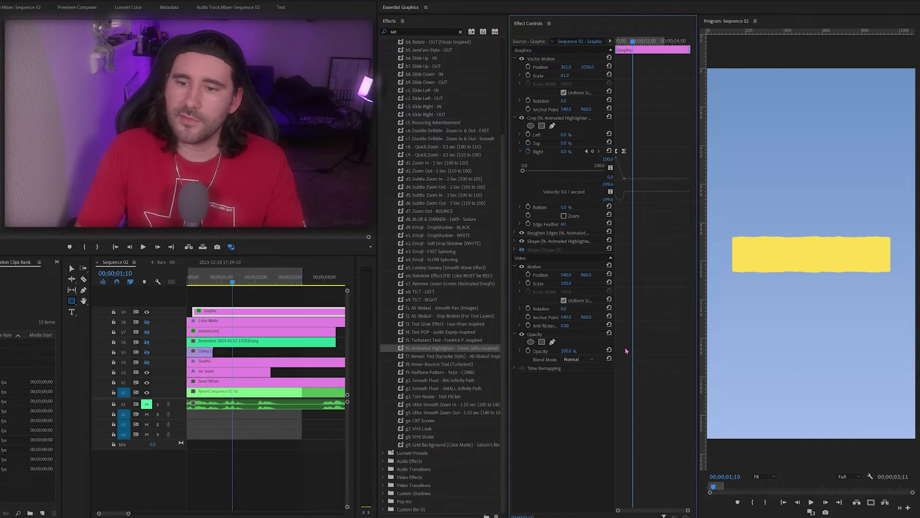
{"action": "left_click", "coordinate": [586, 363]}
{"action": "left_click", "coordinate": [590, 341]}
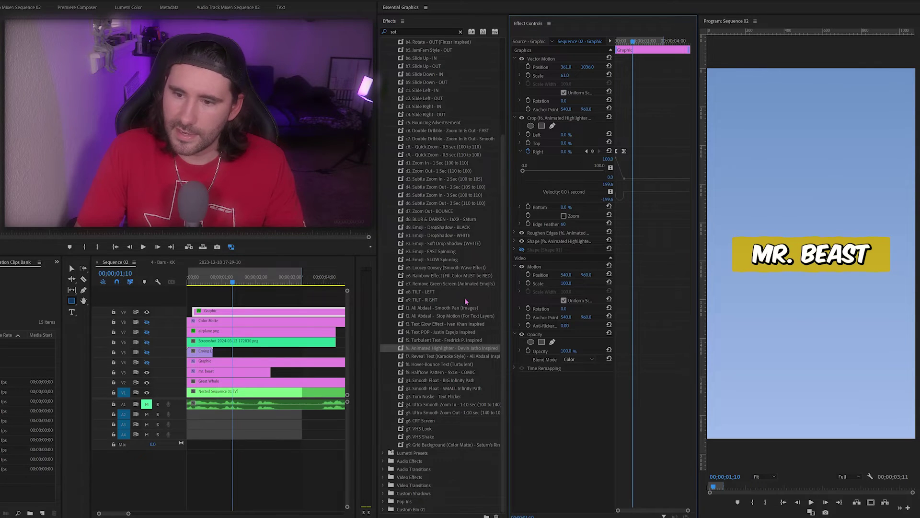
{"action": "mouse_move", "coordinate": [633, 44]}
{"action": "left_mouse_down"}
{"action": "mouse_move", "coordinate": [617, 43]}
{"action": "mouse_move", "coordinate": [628, 43]}
{"action": "left_mouse_up"}
{"action": "key", "text": "Delete"}
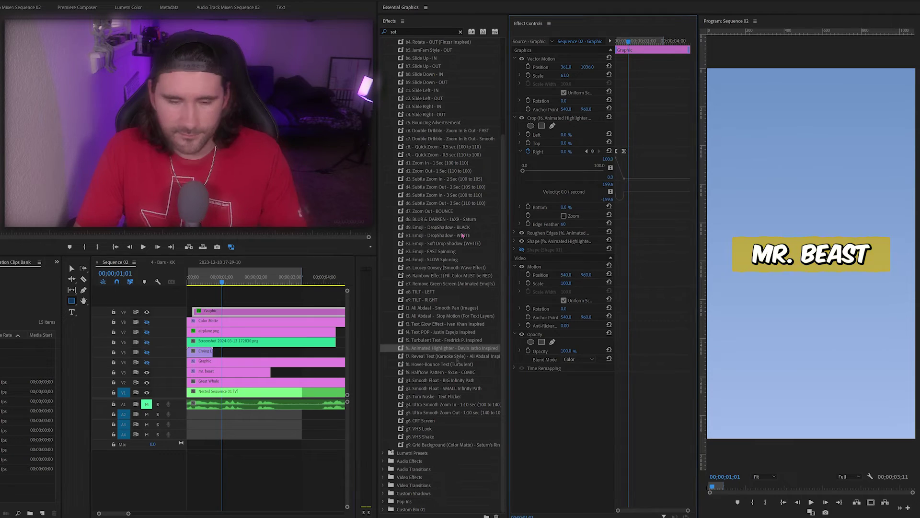
Step: Try the f7. Reveal Text (Karaoke Style) preset on the mr. beast clip, play it from the start, and undo it
{"action": "left_click", "coordinate": [445, 354]}
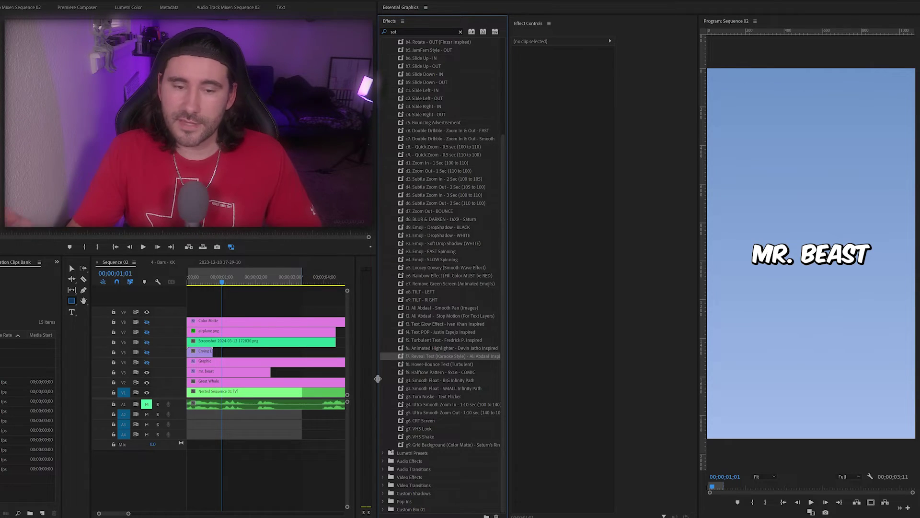
{"action": "left_click_drag", "start_coordinate": [223, 283], "coordinate": [173, 296]}
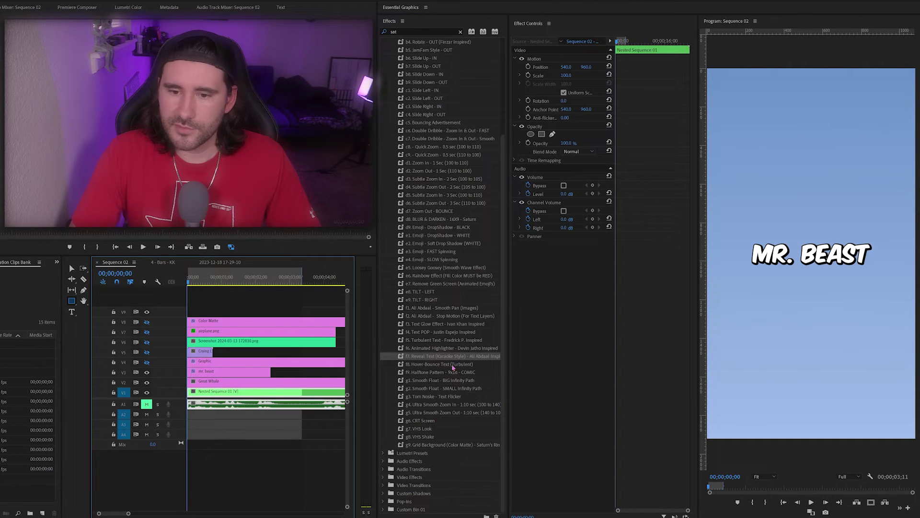
{"action": "left_click_drag", "start_coordinate": [454, 362], "coordinate": [249, 373]}
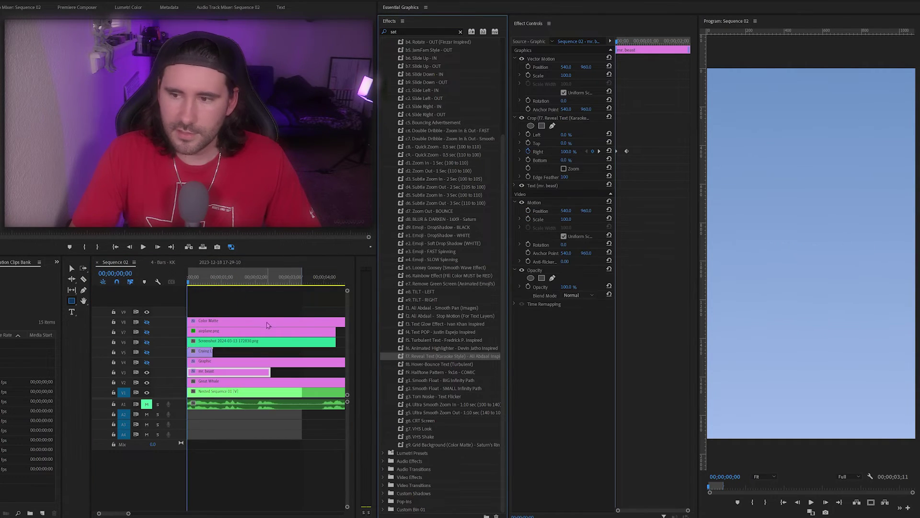
{"action": "key", "text": "space"}
{"action": "key", "text": "space"}
{"action": "left_click_drag", "start_coordinate": [242, 284], "coordinate": [183, 287]}
{"action": "key", "text": "space"}
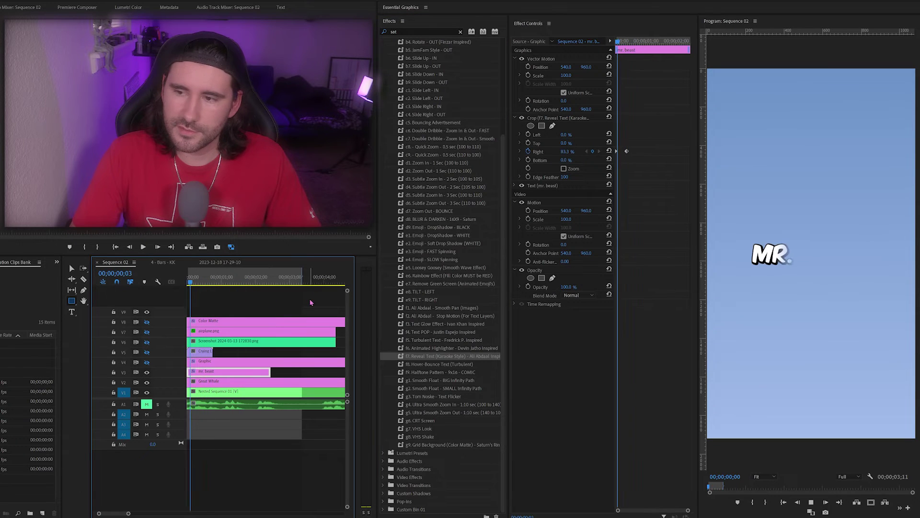
{"action": "key", "text": "space"}
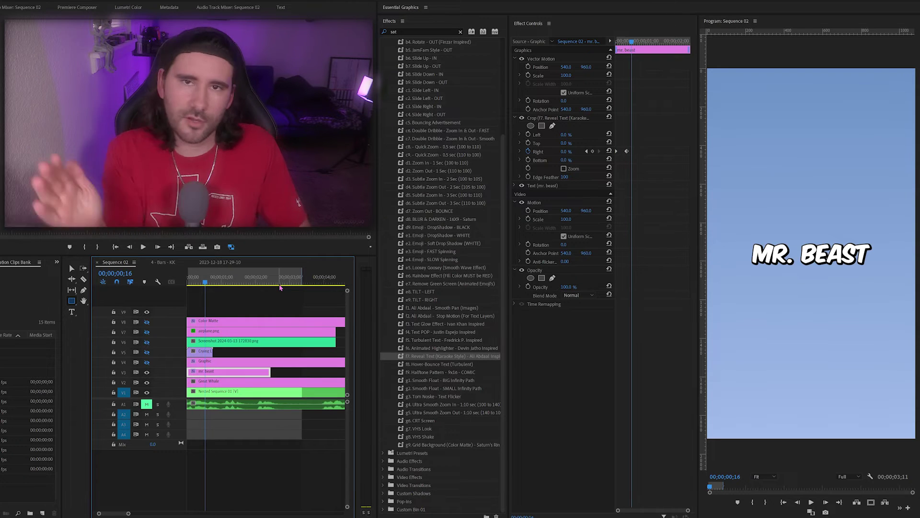
{"action": "key", "text": "ctrl+z"}
Step: Apply the f8. Hover-Bounce Text (Turbulent) preset to the mr. beast clip, preview it rendered, and undo the in-out range change
{"action": "left_click", "coordinate": [453, 365]}
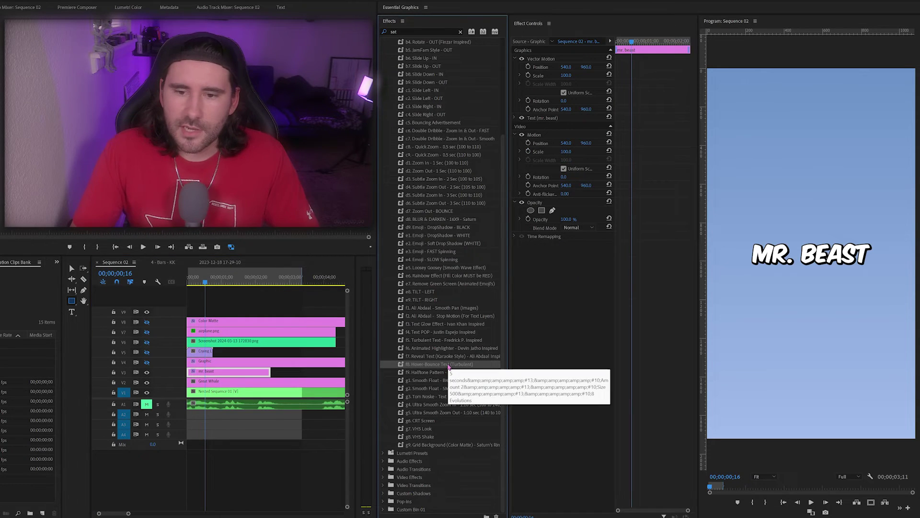
{"action": "left_click_drag", "start_coordinate": [444, 367], "coordinate": [238, 375]}
{"action": "left_click", "coordinate": [188, 278]}
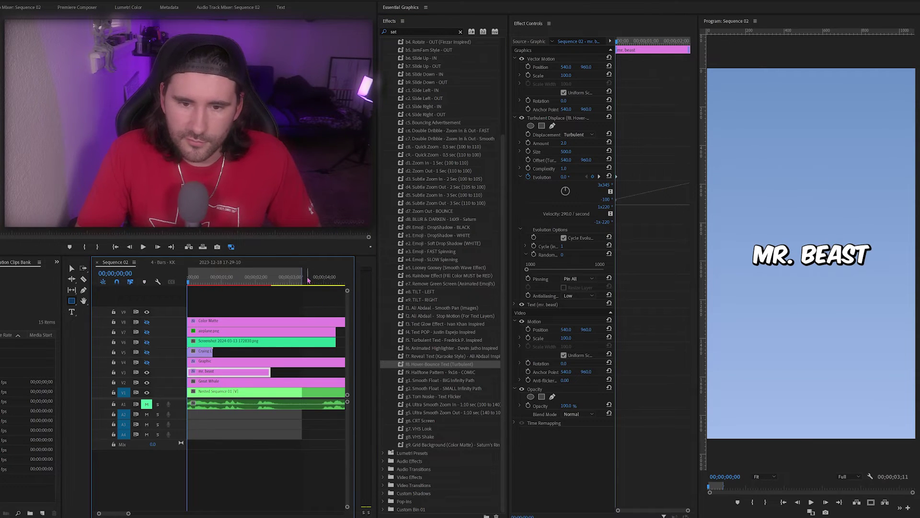
{"action": "key", "text": "Return"}
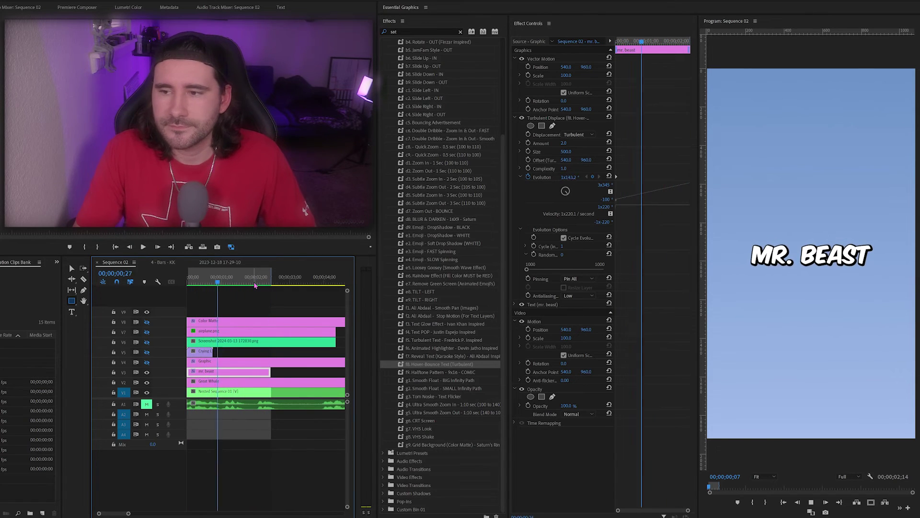
{"action": "key", "text": "space"}
{"action": "key", "text": "ctrl+z"}
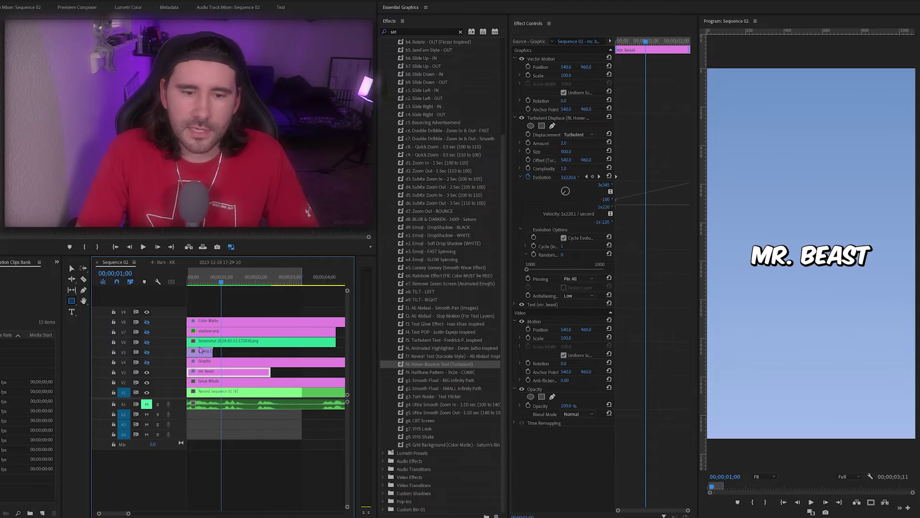
Step: Hide tracks V3 and V2, apply the f9. Halftone Pattern - 9x16 - COMIC preset to the nested sequence on V1, and play it
{"action": "left_click", "coordinate": [147, 373]}
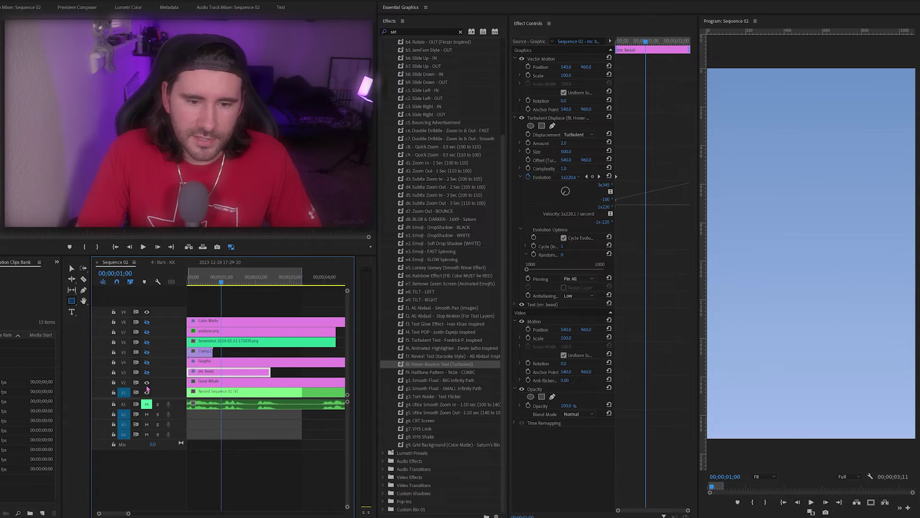
{"action": "left_click", "coordinate": [147, 382]}
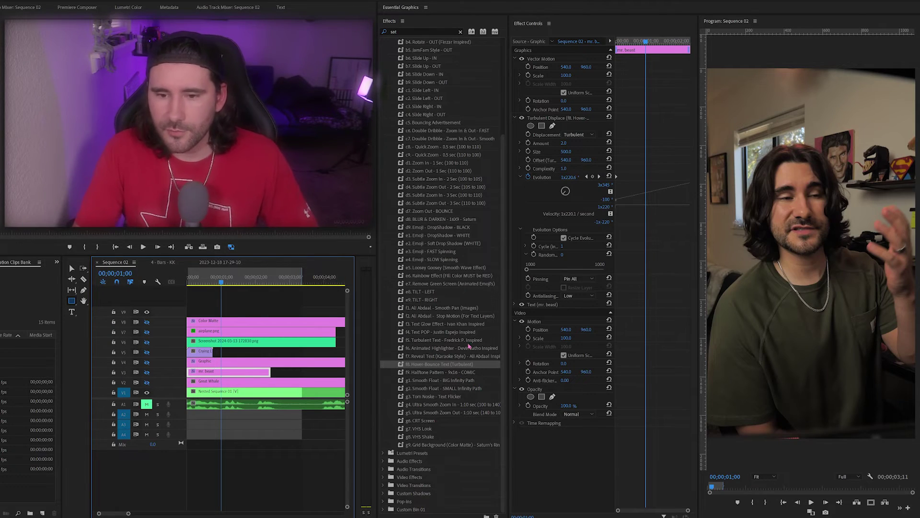
{"action": "left_click", "coordinate": [455, 374]}
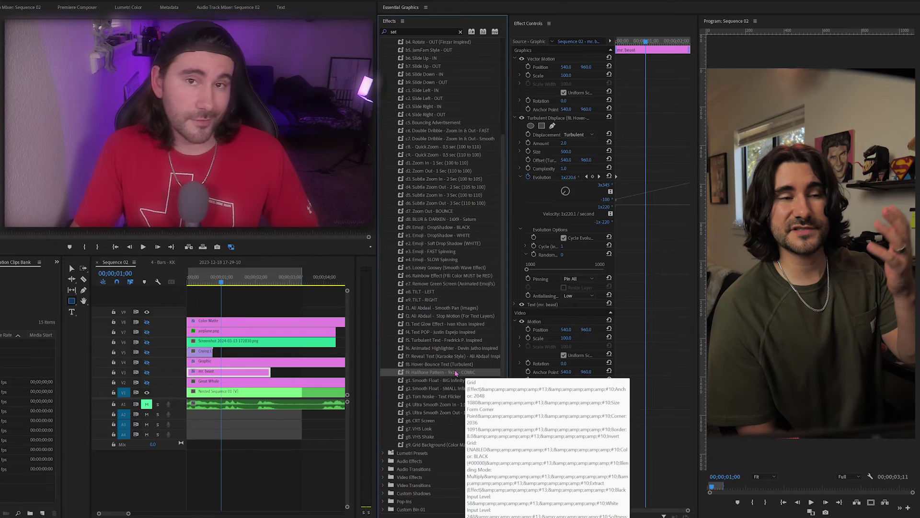
{"action": "left_click", "coordinate": [465, 368]}
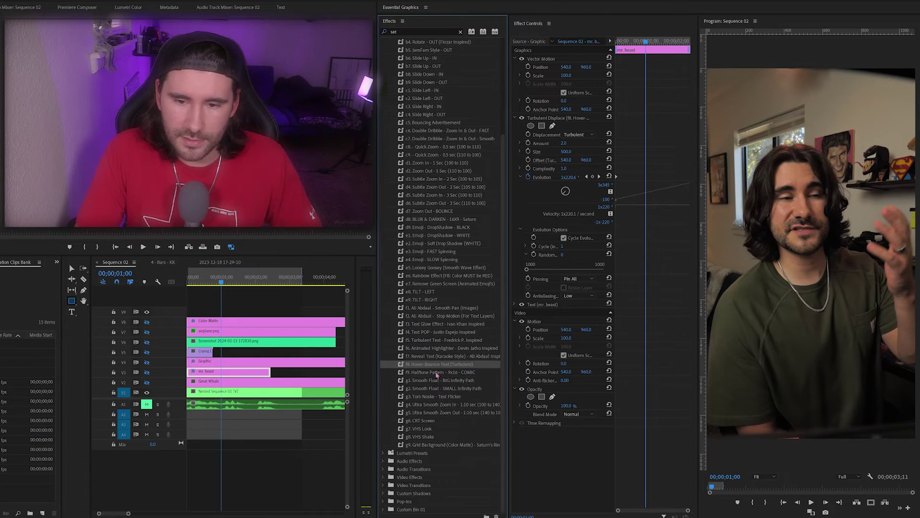
{"action": "left_click_drag", "start_coordinate": [436, 374], "coordinate": [255, 392]}
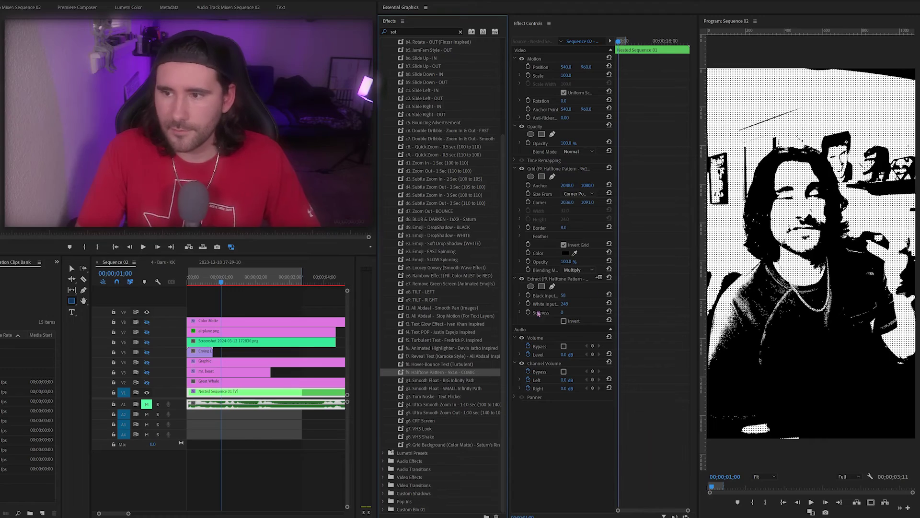
{"action": "key", "text": "space"}
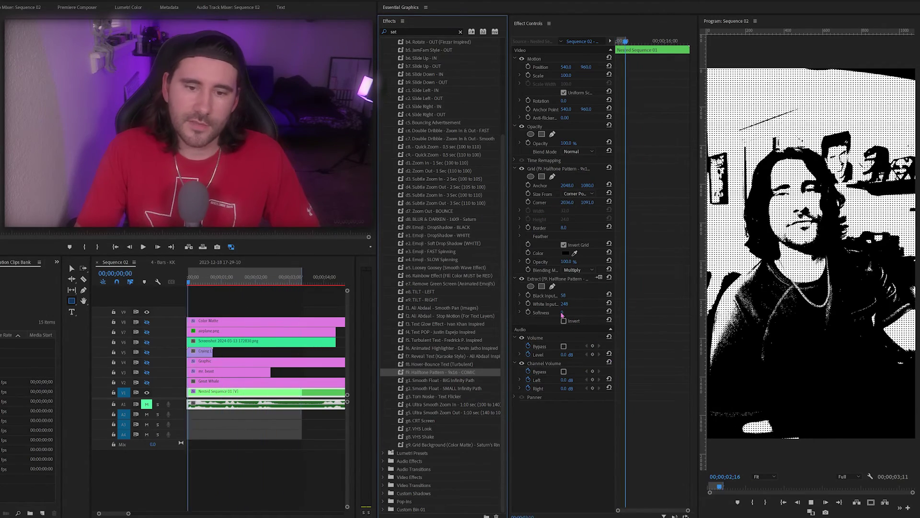
{"action": "key", "text": "space"}
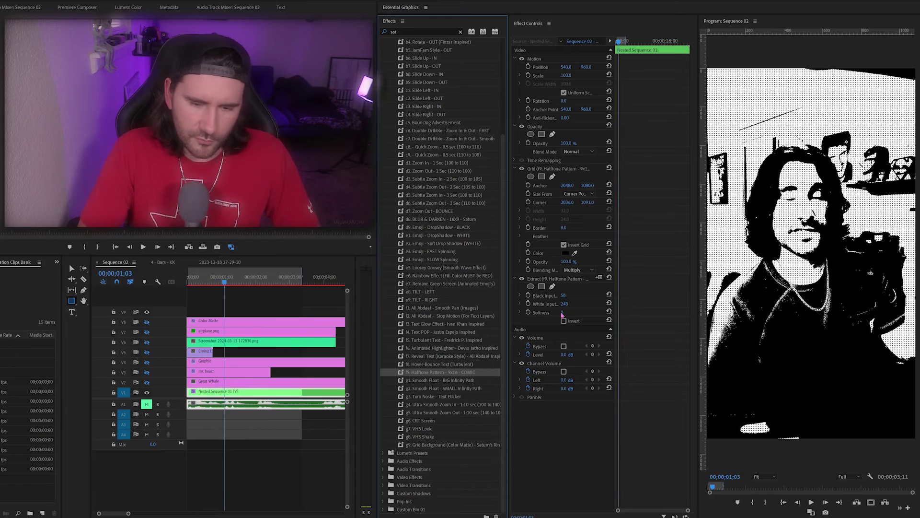
Step: Render and play the halftone effect on the nested sequence, switching its Extract effect off and back on to compare
{"action": "key", "text": "Return"}
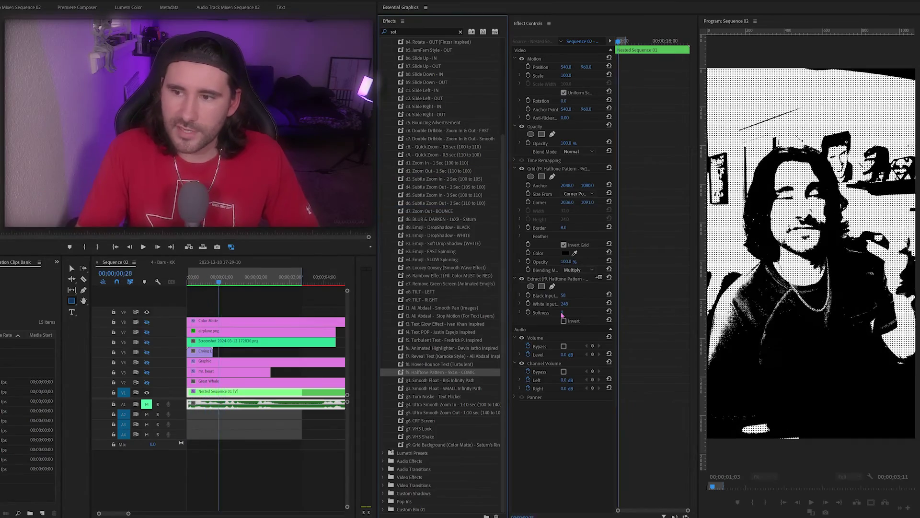
{"action": "left_click", "coordinate": [522, 278]}
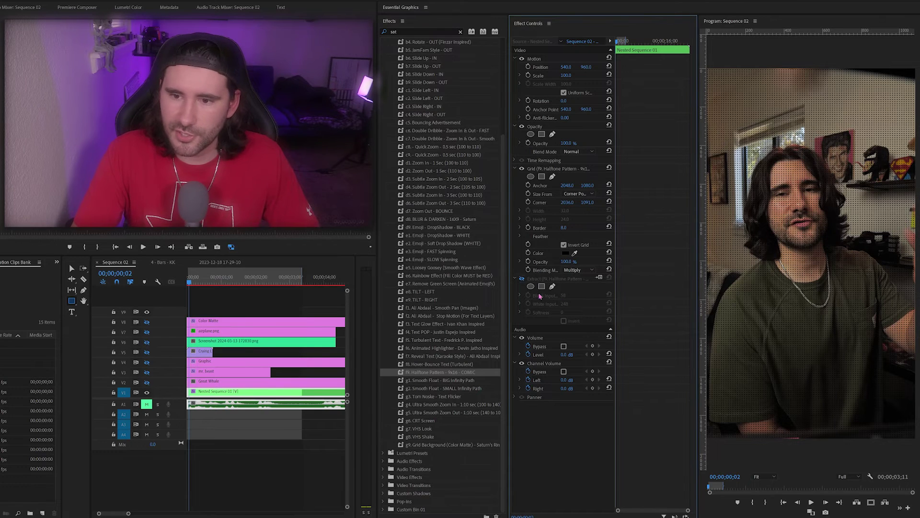
{"action": "left_click", "coordinate": [522, 278]}
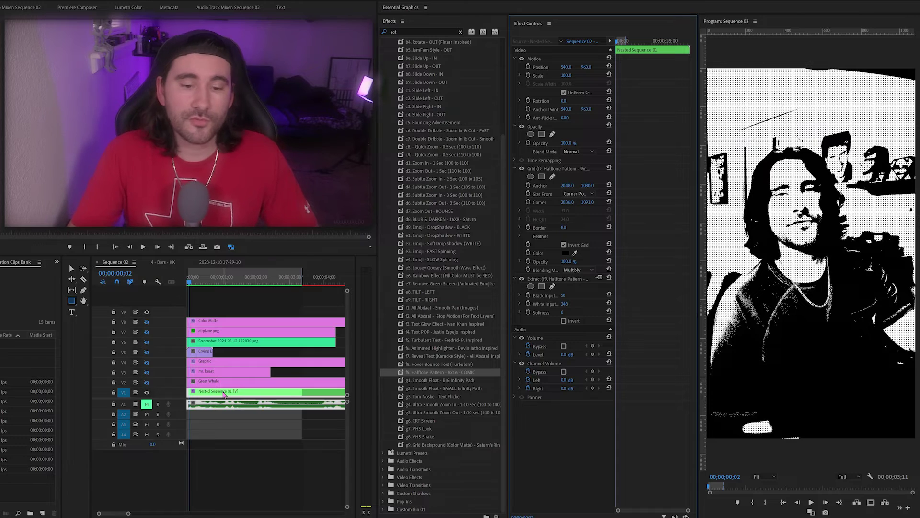
Step: Show tracks V7 and V2, apply the g1. Smooth Float - BIG Infinity Path preset to airplane.png, and preview its motion path
{"action": "left_click", "coordinate": [147, 331]}
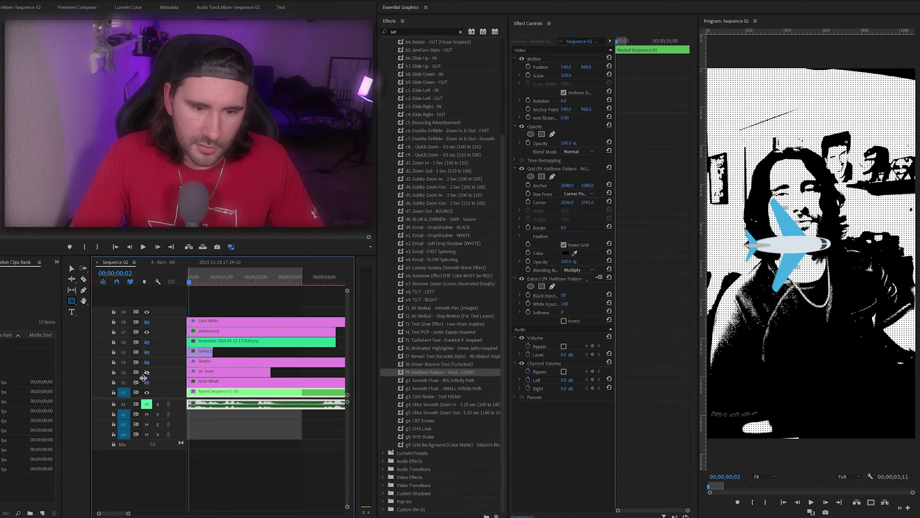
{"action": "left_click", "coordinate": [147, 382]}
{"action": "left_click", "coordinate": [434, 381]}
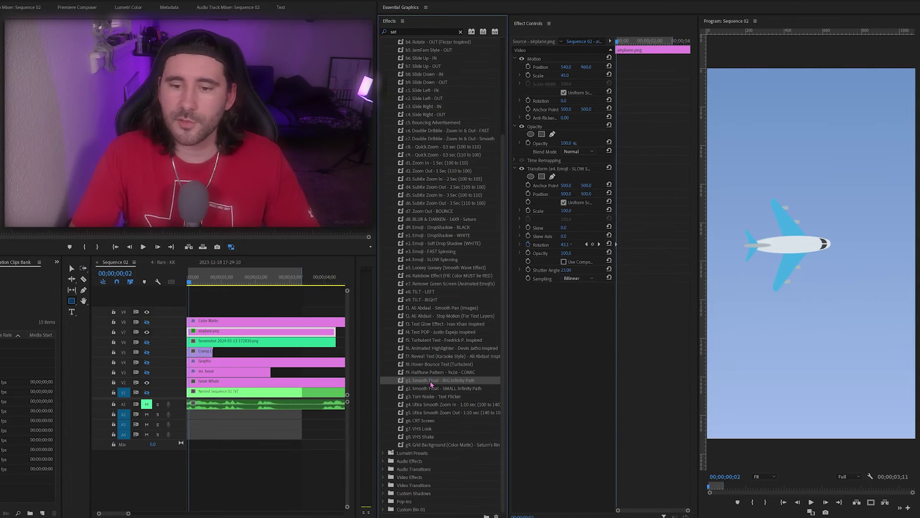
{"action": "left_click_drag", "start_coordinate": [431, 382], "coordinate": [220, 332]}
{"action": "key", "text": "space"}
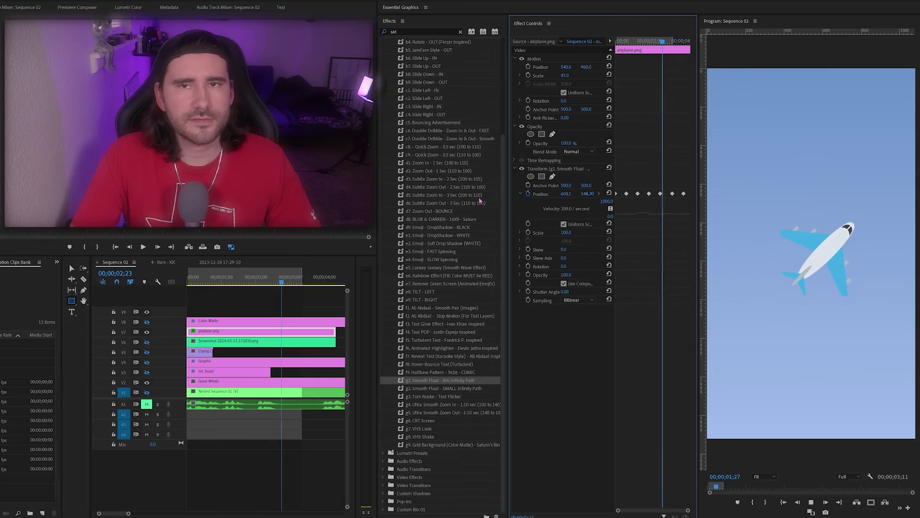
{"action": "left_click", "coordinate": [543, 195]}
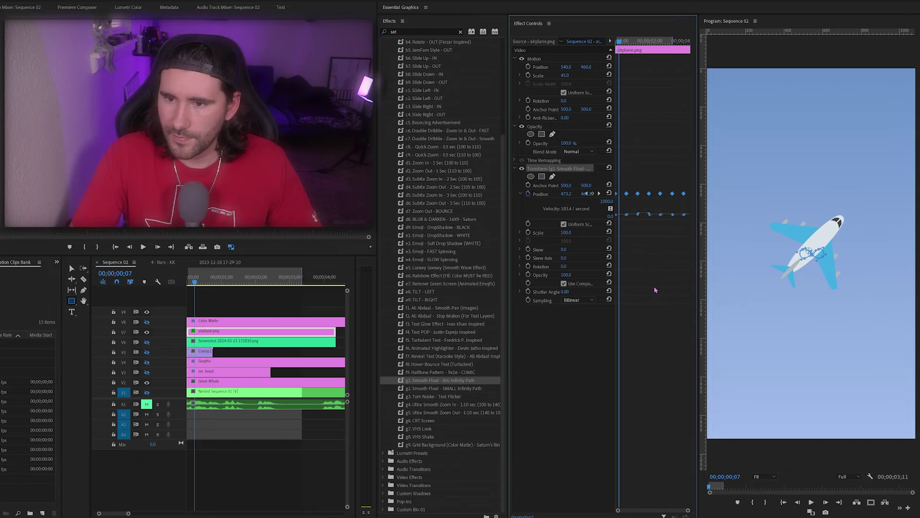
{"action": "key", "text": "space"}
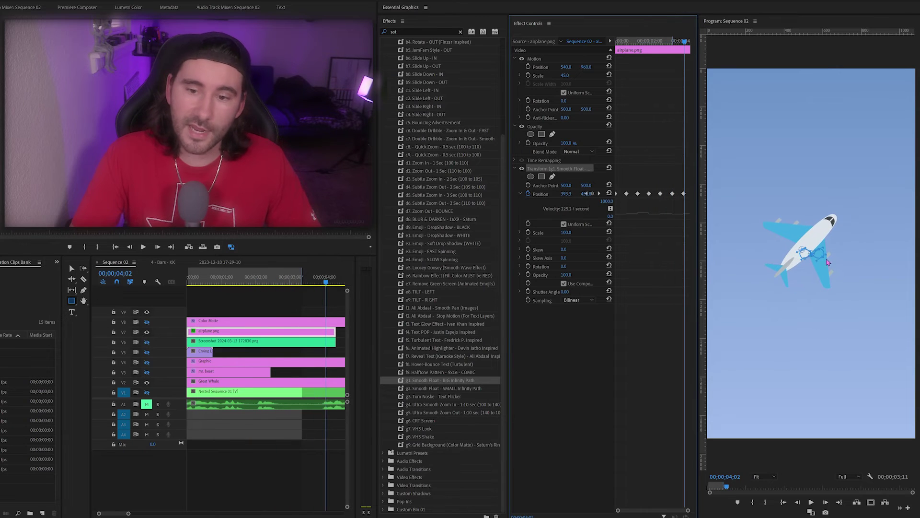
{"action": "left_click_drag", "start_coordinate": [281, 279], "coordinate": [186, 280]}
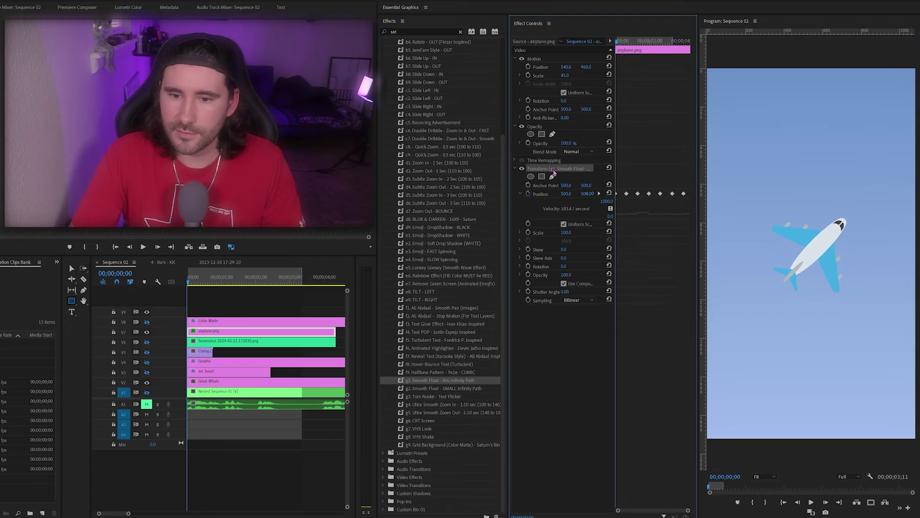
Step: Replace the airplane's big float effect with the g2. Smooth Float - SMALL Infinity Path preset and preview its motion path
{"action": "key", "text": "Delete"}
{"action": "left_click", "coordinate": [427, 389]}
{"action": "left_click_drag", "start_coordinate": [554, 253], "coordinate": [555, 253]}
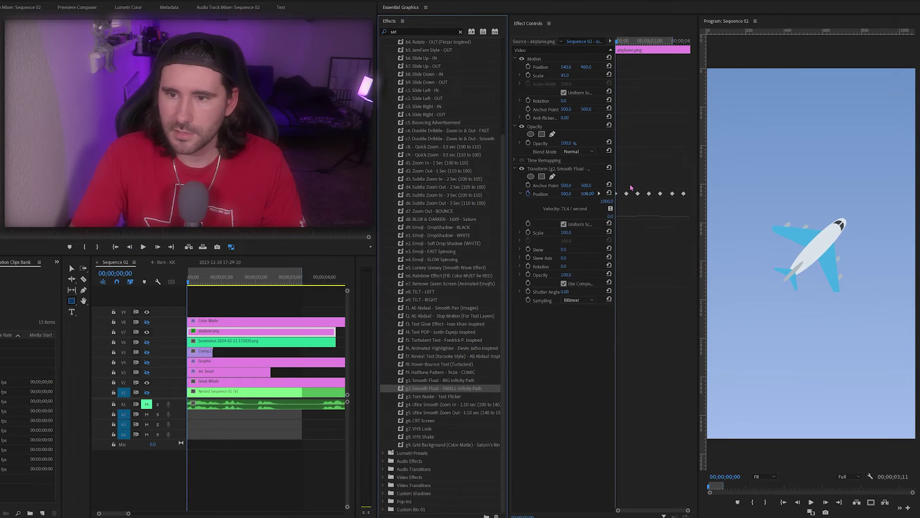
{"action": "key", "text": "space"}
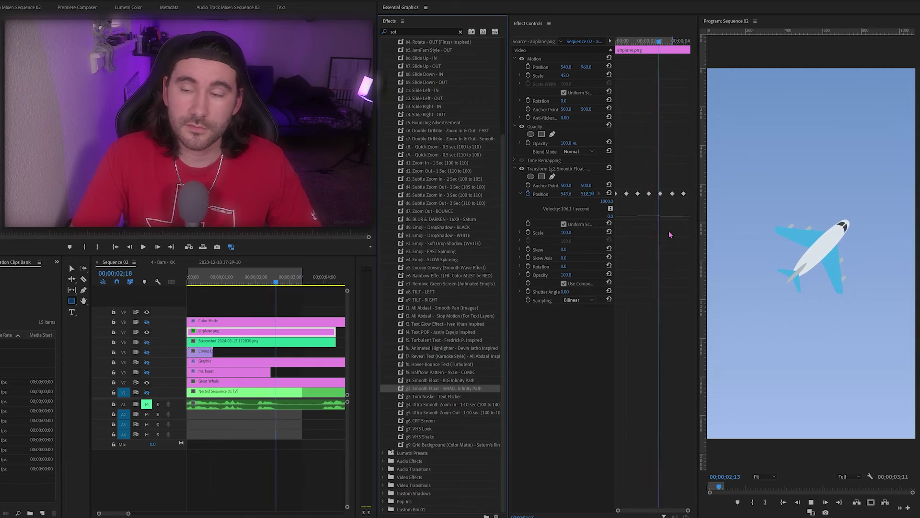
{"action": "key", "text": "Home"}
{"action": "left_click", "coordinate": [542, 195]}
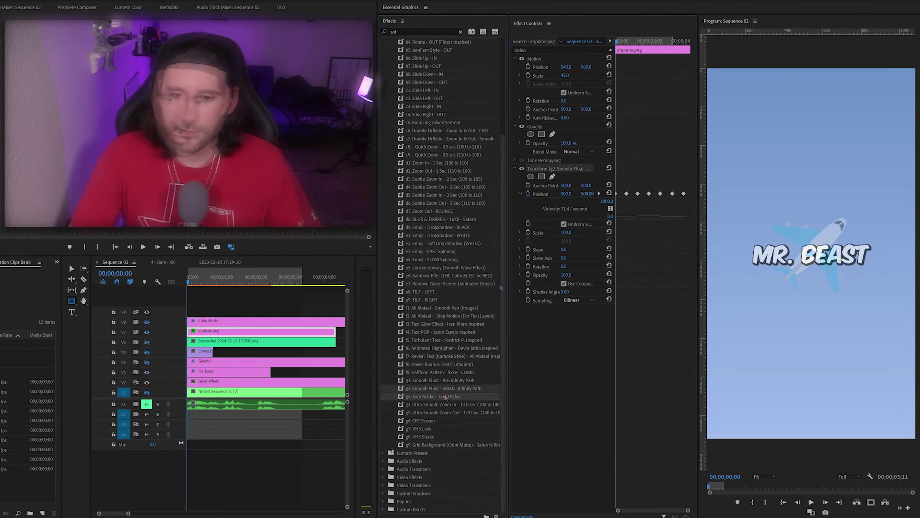
Step: Delete the airplane's float effect, apply the g3. Tom Noske - Text Flicker preset to the mr. beast clip, and play it
{"action": "left_click", "coordinate": [451, 397]}
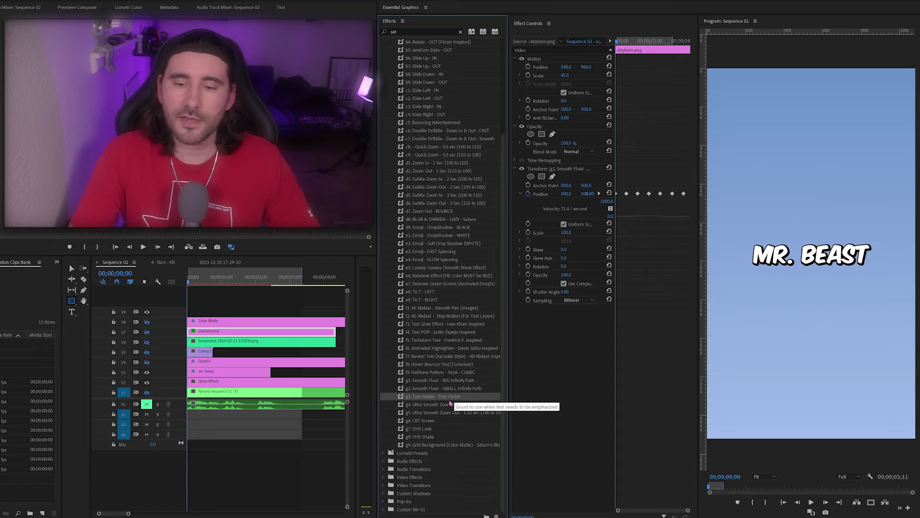
{"action": "left_click", "coordinate": [552, 169]}
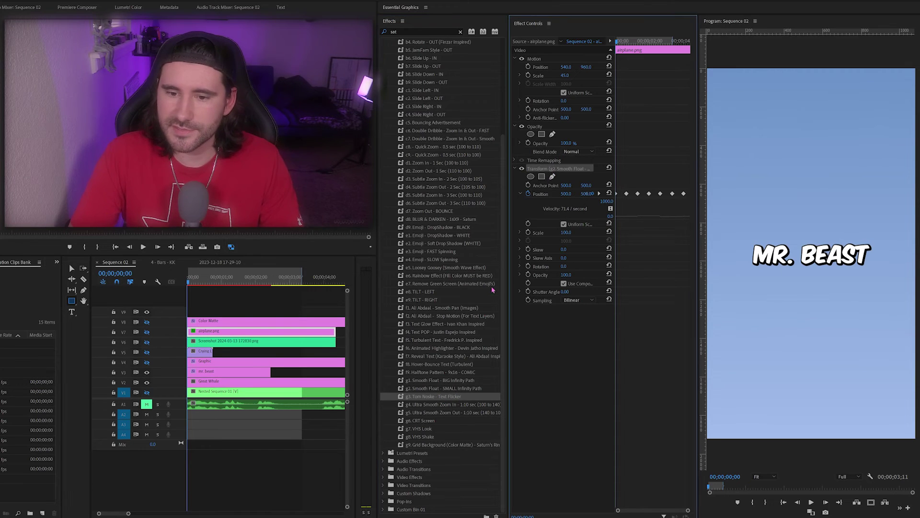
{"action": "key", "text": "Delete"}
{"action": "left_click", "coordinate": [446, 397]}
{"action": "left_click_drag", "start_coordinate": [447, 398], "coordinate": [230, 372]}
{"action": "key", "text": "space"}
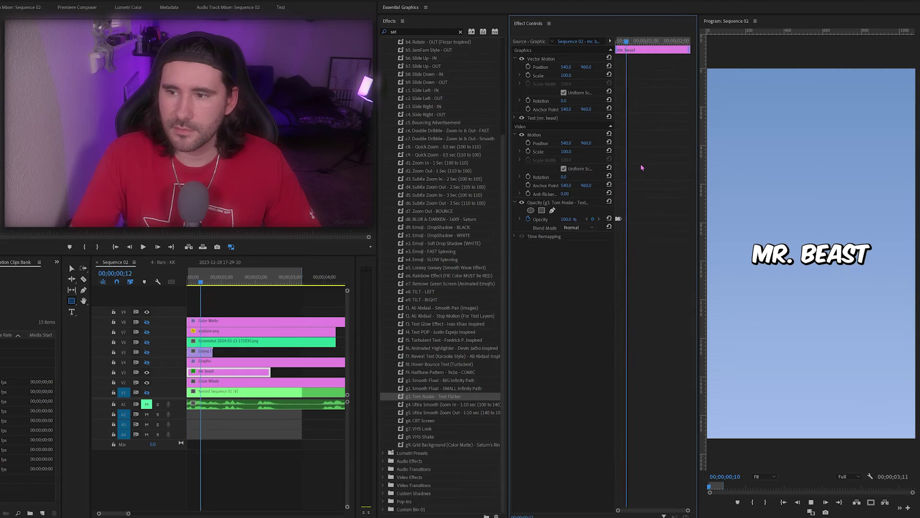
{"action": "key", "text": "space"}
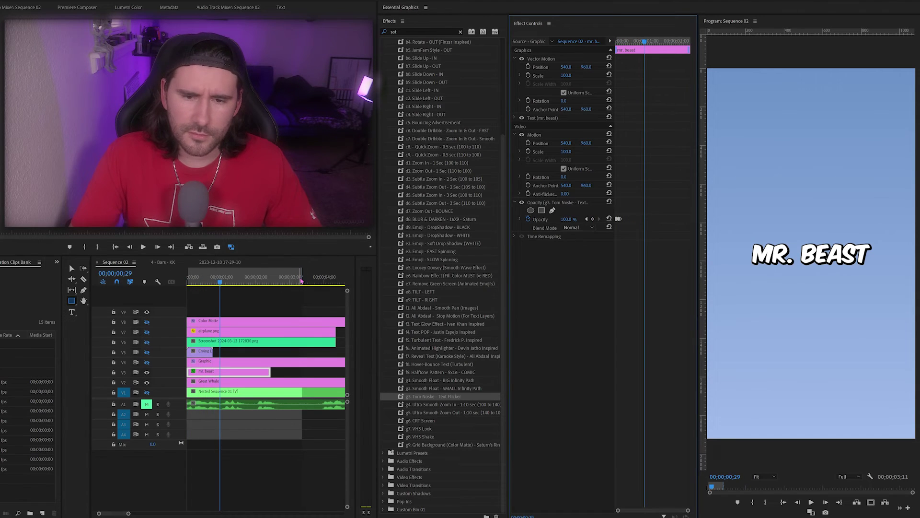
Step: Shorten the in-out range to 15 frames and play the text flicker from the start
{"action": "left_click", "coordinate": [299, 281]}
{"action": "left_click_drag", "start_coordinate": [301, 275], "coordinate": [203, 276]}
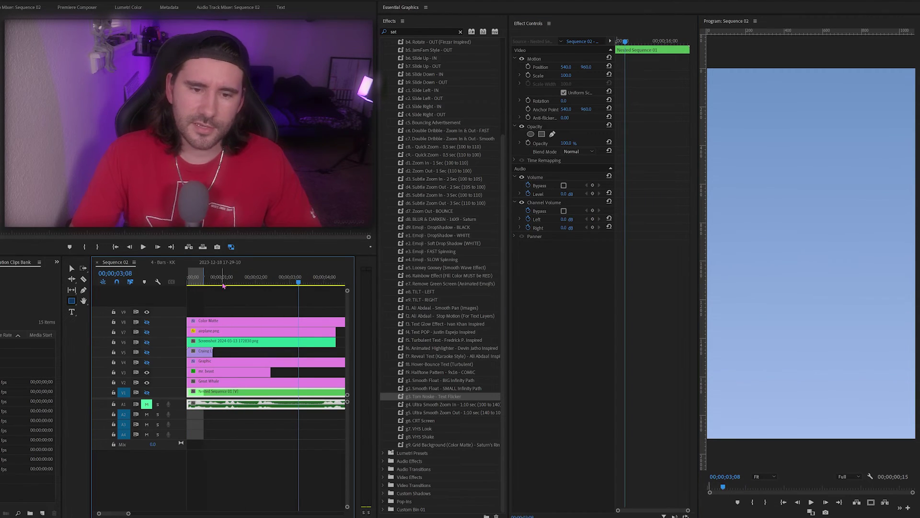
{"action": "key", "text": "Home"}
{"action": "key", "text": "space"}
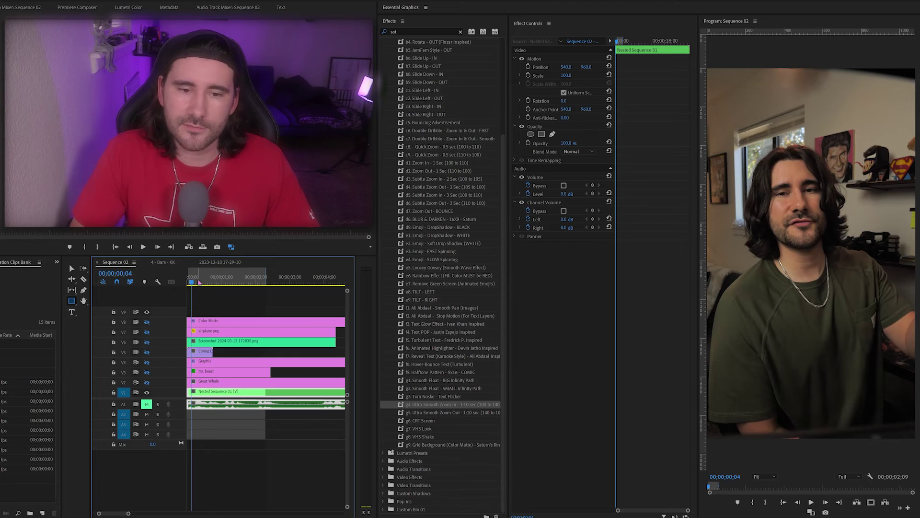
Step: Try the g4. Ultra Smooth Zoom In preset on the nested sequence on V1, play it from the start, and undo it
{"action": "left_click_drag", "start_coordinate": [198, 282], "coordinate": [187, 283]}
{"action": "left_click_drag", "start_coordinate": [452, 405], "coordinate": [279, 398]}
{"action": "key", "text": "space"}
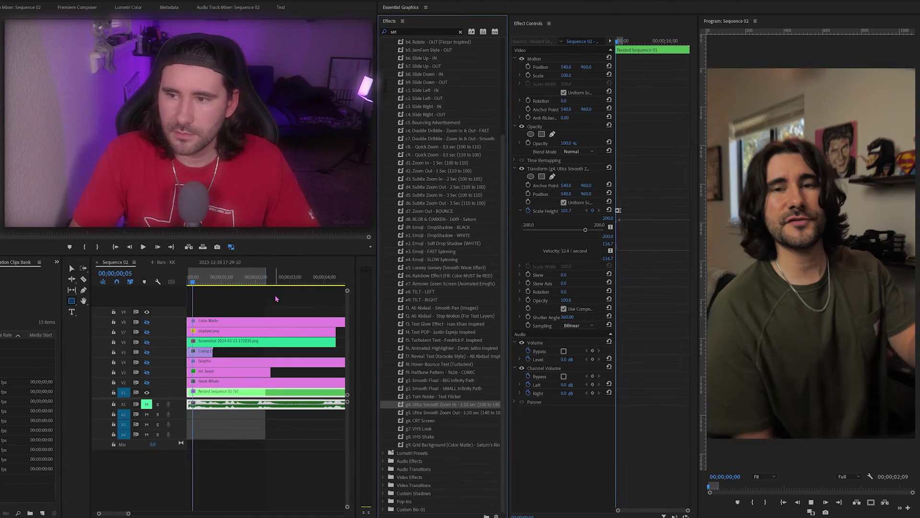
{"action": "left_click", "coordinate": [252, 283]}
{"action": "key", "text": "Home"}
{"action": "key", "text": "space"}
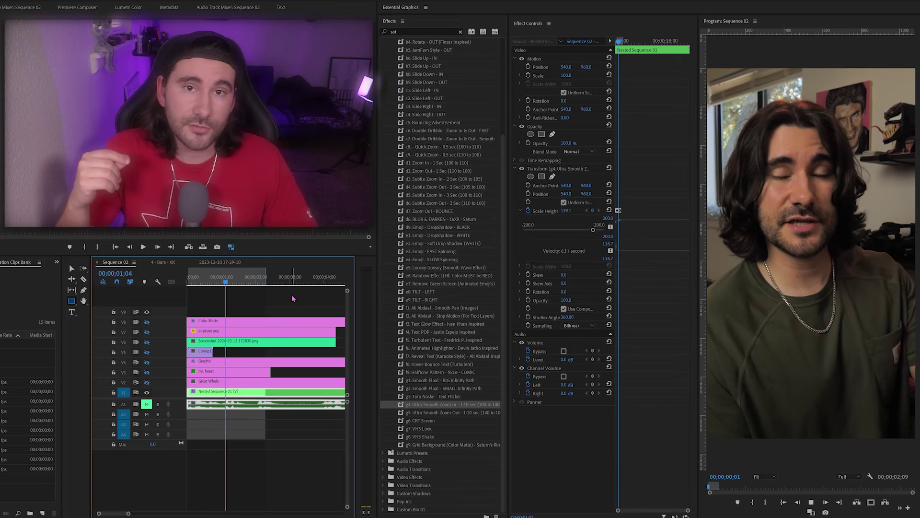
{"action": "key", "text": "space"}
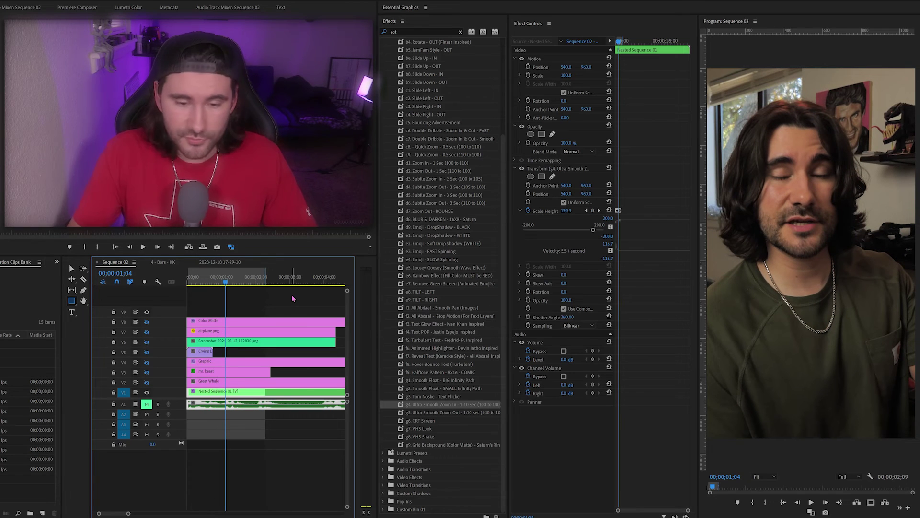
{"action": "key", "text": "ctrl+z"}
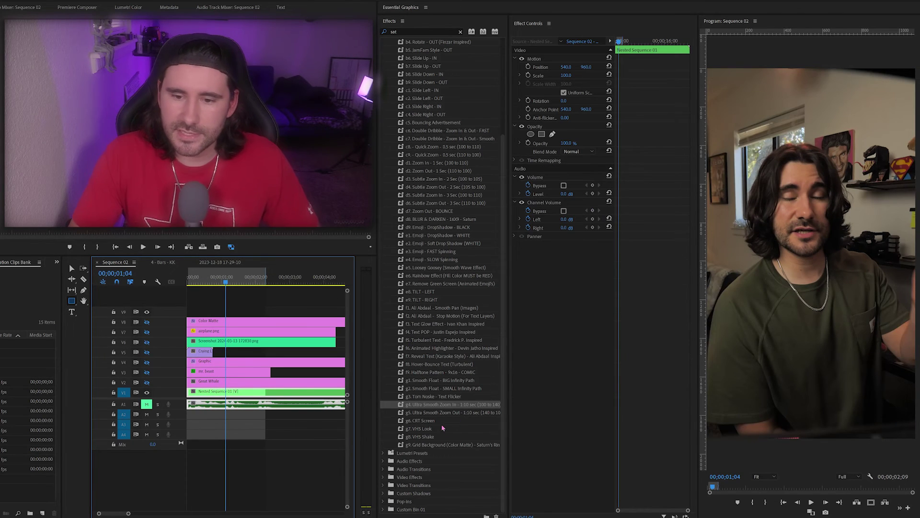
Step: Try the g5. Ultra Smooth Zoom Out preset on the nested sequence, play it from the start, and undo it
{"action": "left_click_drag", "start_coordinate": [441, 412], "coordinate": [246, 395]}
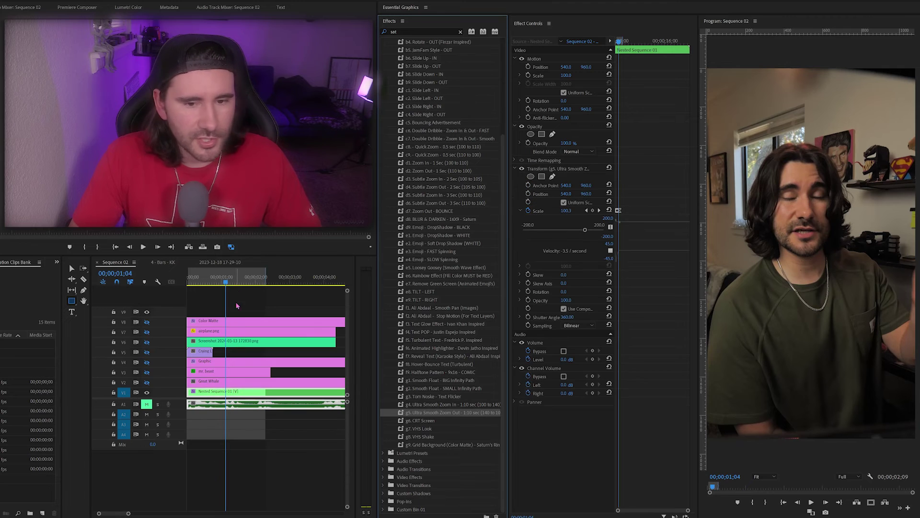
{"action": "key", "text": "Home"}
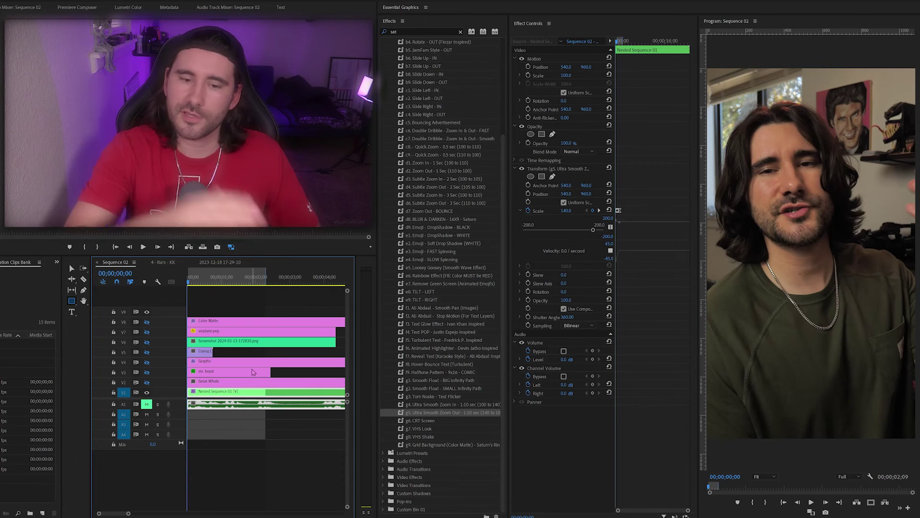
{"action": "key", "text": "space"}
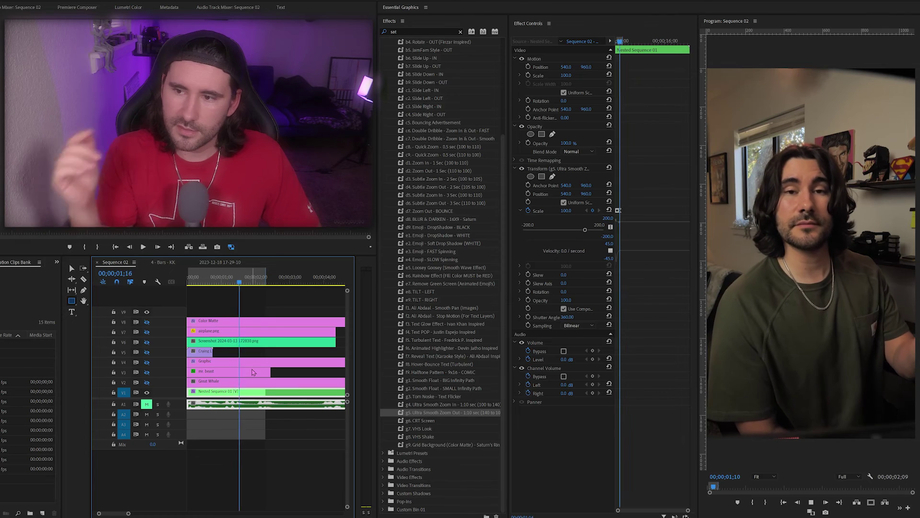
{"action": "key", "text": "space"}
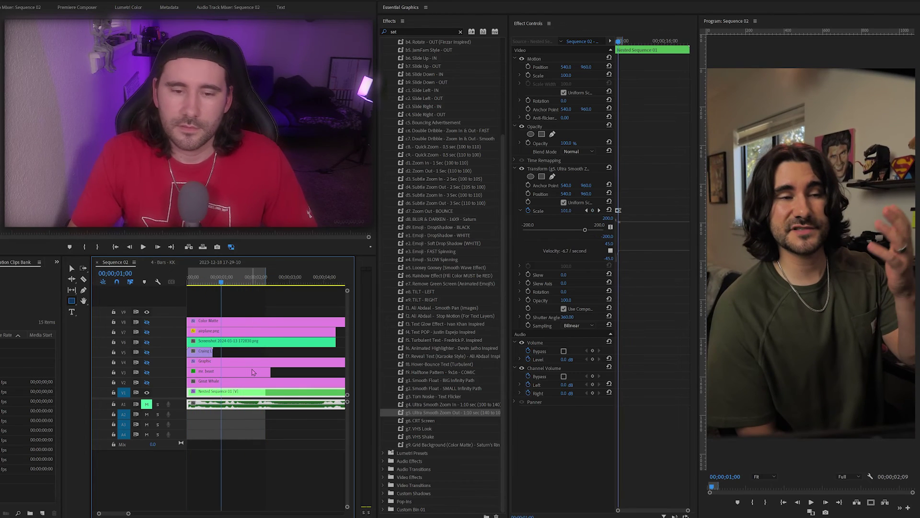
{"action": "key", "text": "ctrl+z"}
Step: Try the g6. CRT Screen preset on the nested sequence and view it at the sequence start
{"action": "left_click", "coordinate": [430, 420]}
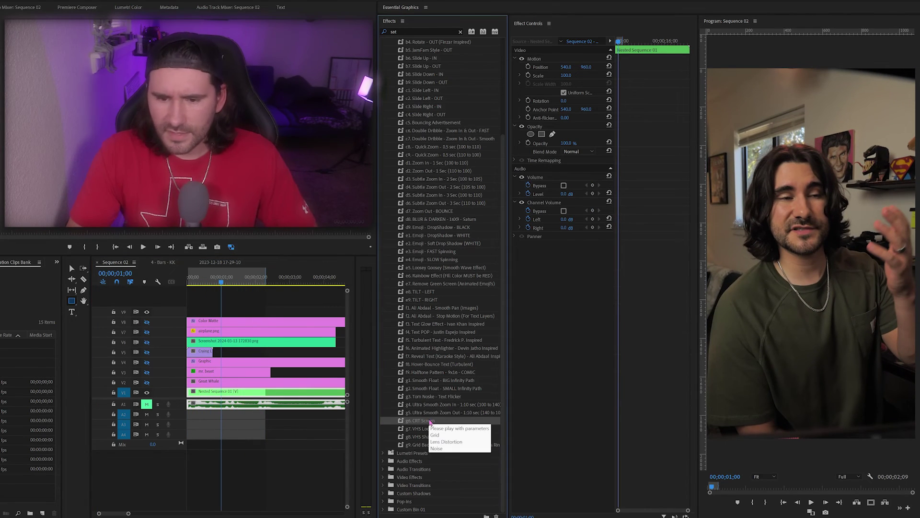
{"action": "left_click_drag", "start_coordinate": [430, 421], "coordinate": [250, 394]}
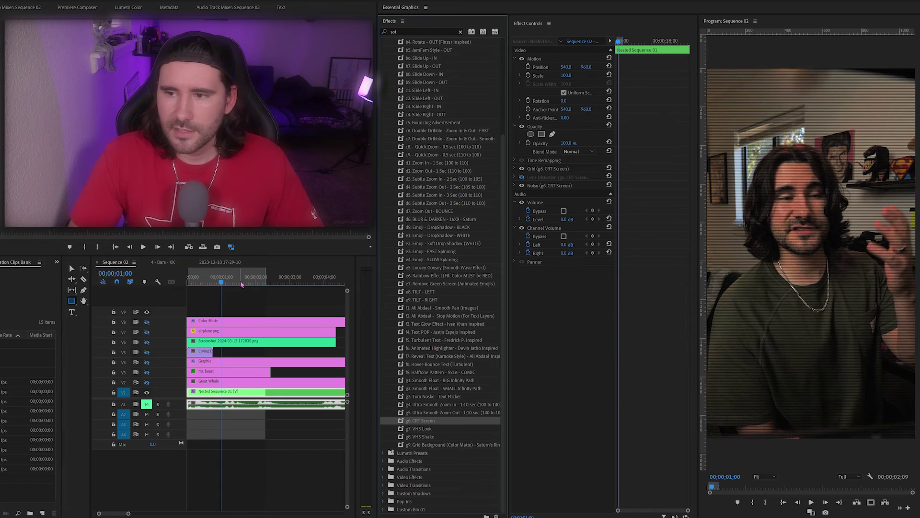
{"action": "left_click", "coordinate": [334, 376]}
{"action": "key", "text": "Home"}
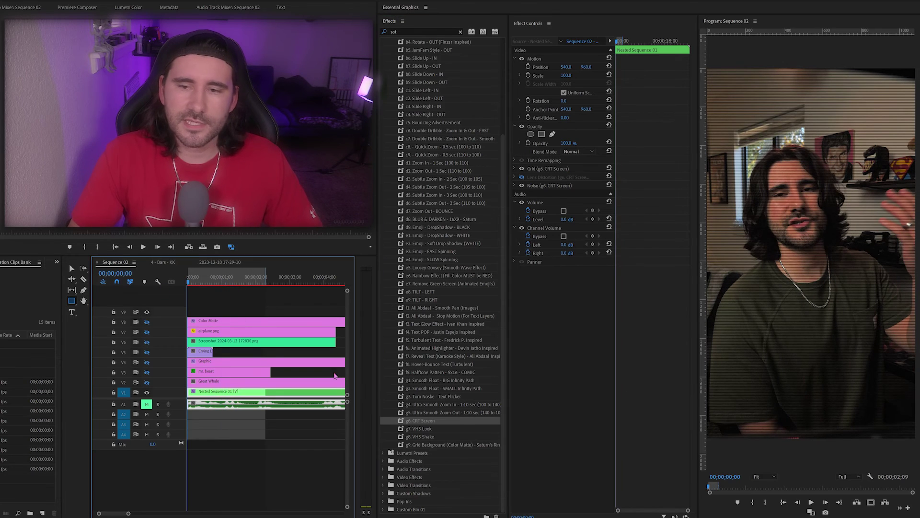
Step: Enable the CRT preset's Lens Distortion, shift its decentering with the vertical at -33, and scale the clip to 212
{"action": "left_click", "coordinate": [515, 178]}
{"action": "left_click", "coordinate": [522, 177]}
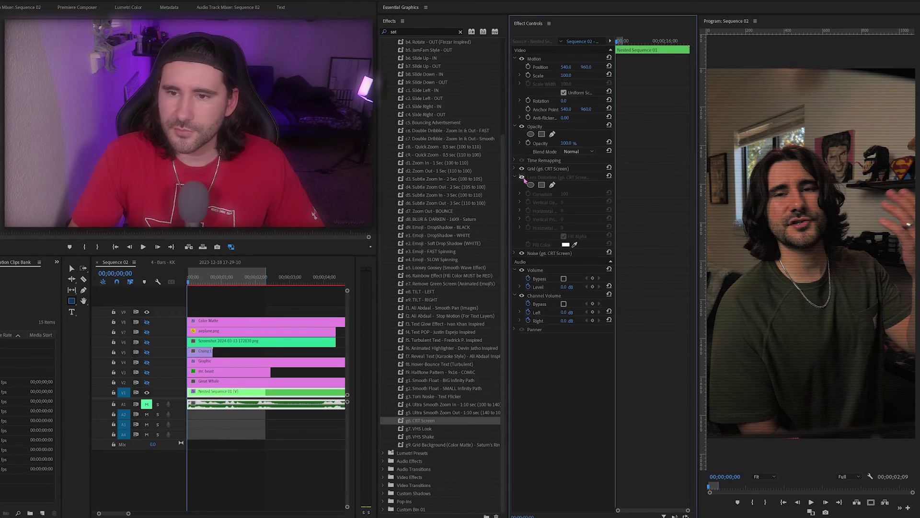
{"action": "left_click_drag", "start_coordinate": [570, 76], "coordinate": [604, 76]}
{"action": "left_click_drag", "start_coordinate": [562, 203], "coordinate": [607, 211]}
{"action": "left_click_drag", "start_coordinate": [566, 76], "coordinate": [586, 76]}
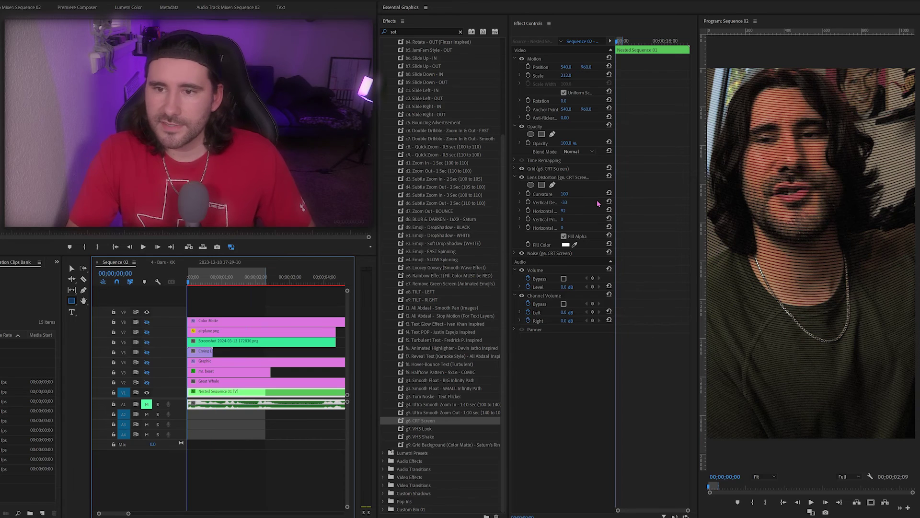
Step: Undo the scale and lens distortion changes and the CRT Screen preset on the nested sequence
{"action": "key", "text": "ctrl+z"}
{"action": "key", "text": "ctrl+z"}
{"action": "key", "text": "ctrl+z"}
{"action": "key", "text": "ctrl+z"}
{"action": "key", "text": "ctrl+z"}
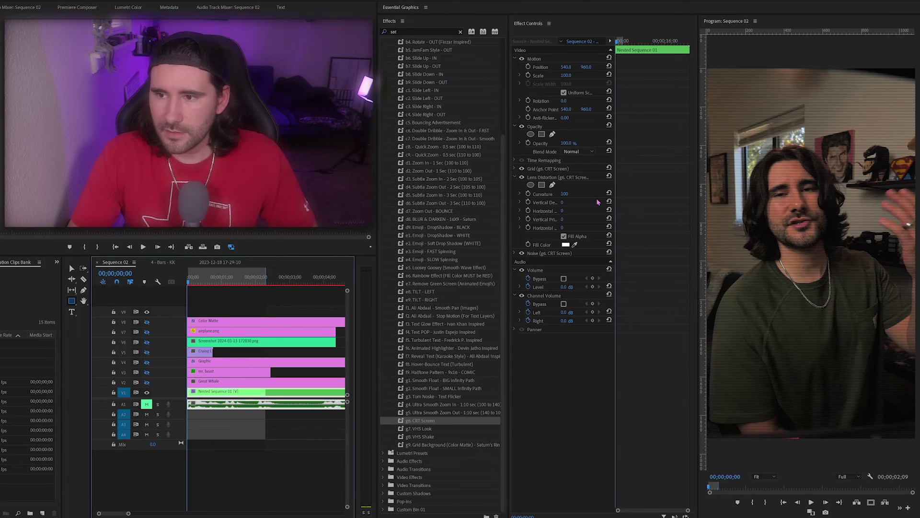
{"action": "key", "text": "ctrl+z"}
Step: Apply the g7. VHS Look and g8. VHS Shake presets to the nested sequence and play the result
{"action": "left_click_drag", "start_coordinate": [419, 428], "coordinate": [263, 397]}
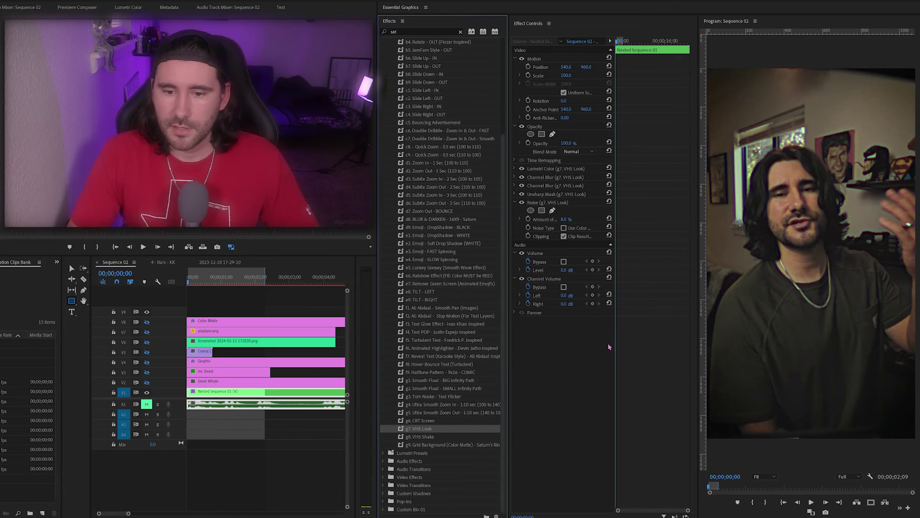
{"action": "left_click", "coordinate": [430, 438]}
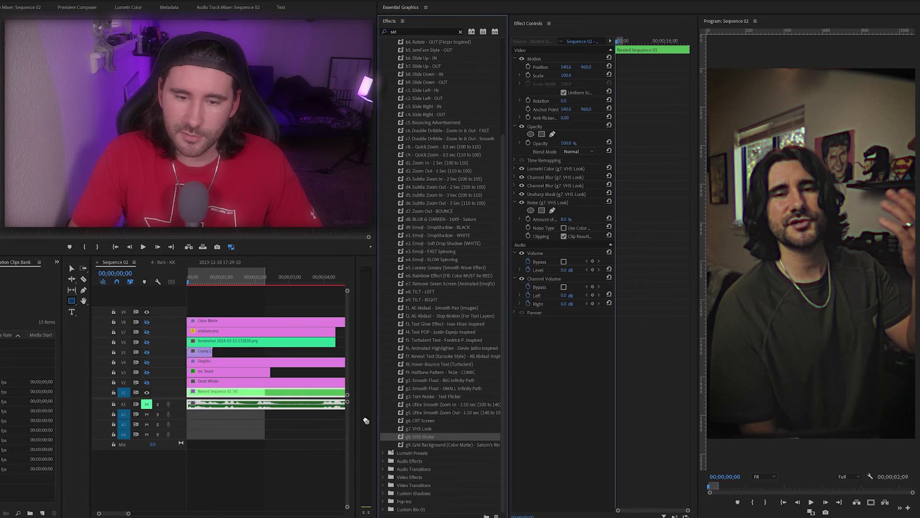
{"action": "left_click_drag", "start_coordinate": [366, 421], "coordinate": [297, 391]}
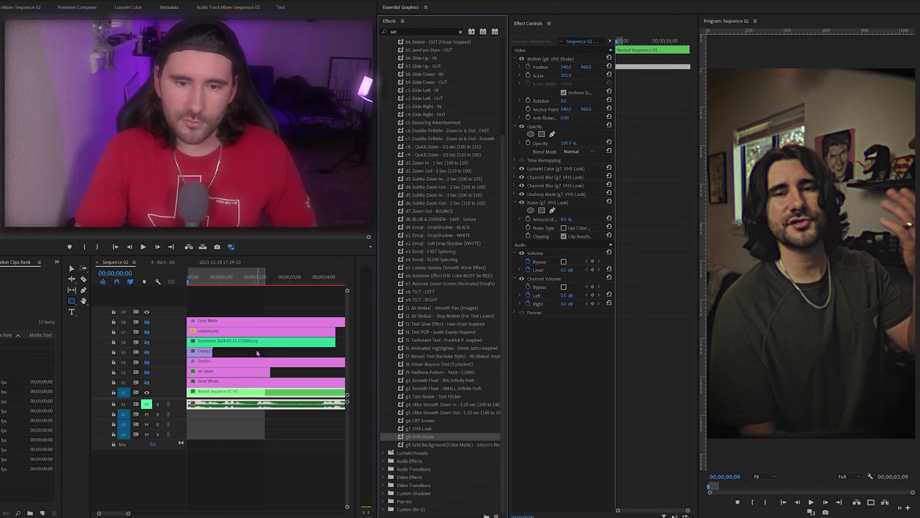
{"action": "key", "text": "space"}
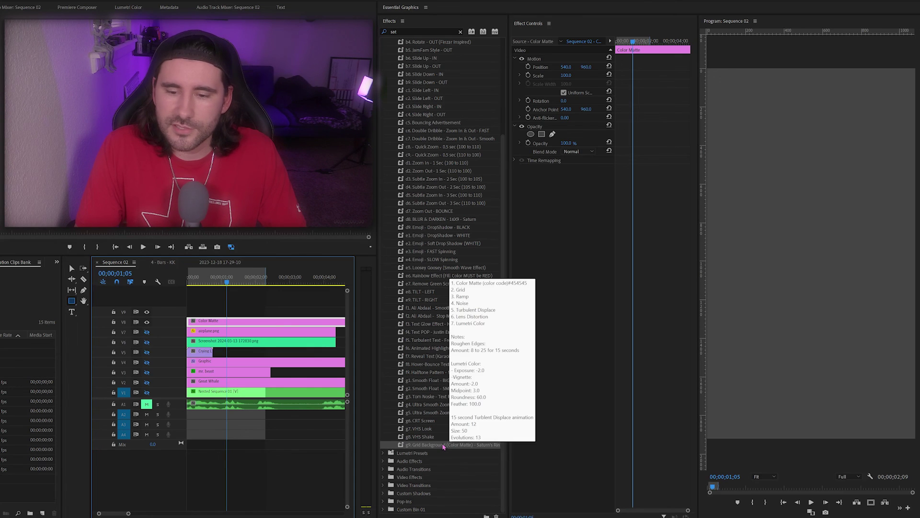
Step: Apply the g9. Grid Background (Color Matte) preset to the Color Matte clip on V8 and return to the start of the preset list
{"action": "left_click_drag", "start_coordinate": [452, 444], "coordinate": [284, 326]}
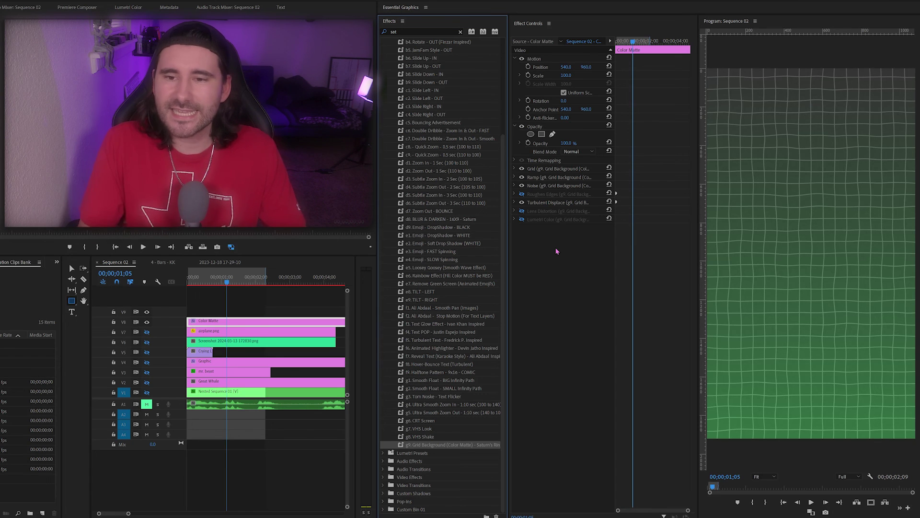
{"action": "scroll", "coordinate": [447, 283], "scroll_direction": "up", "scroll_amount": 5}
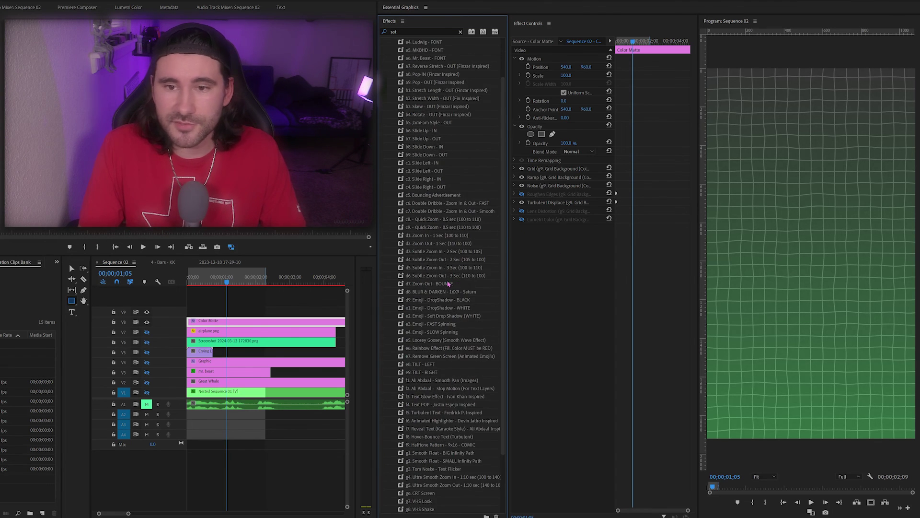
{"action": "scroll", "coordinate": [443, 273], "scroll_direction": "up", "scroll_amount": 1}
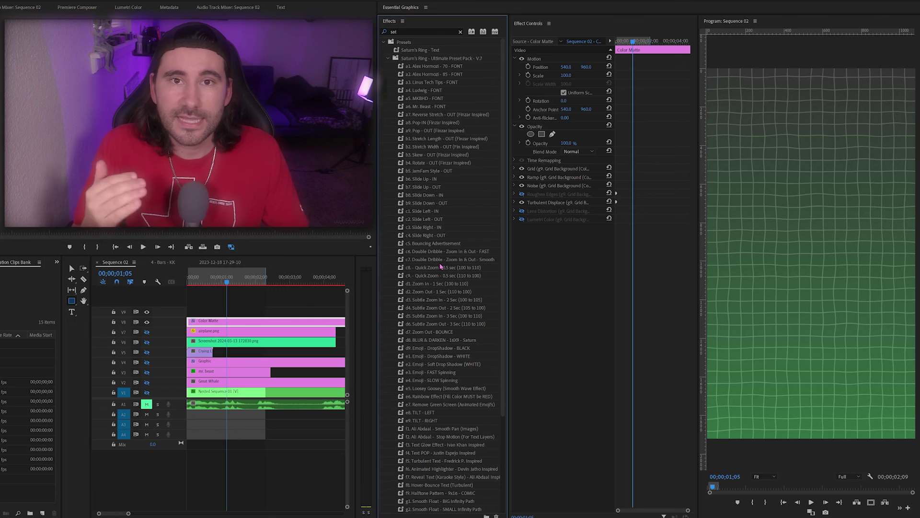